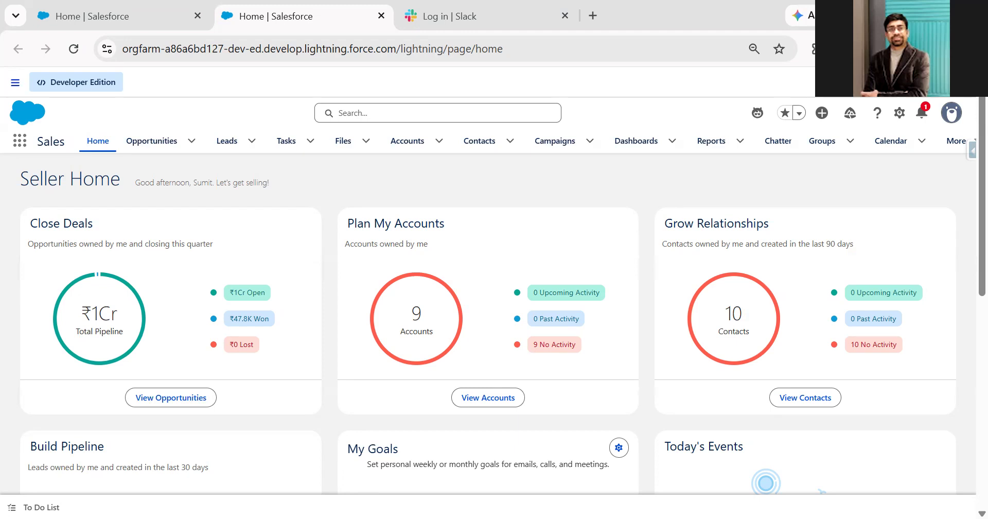
# Open the Users page in Salesforce Setup by searching Quick Find for users.
pyautogui.click(462, 18)
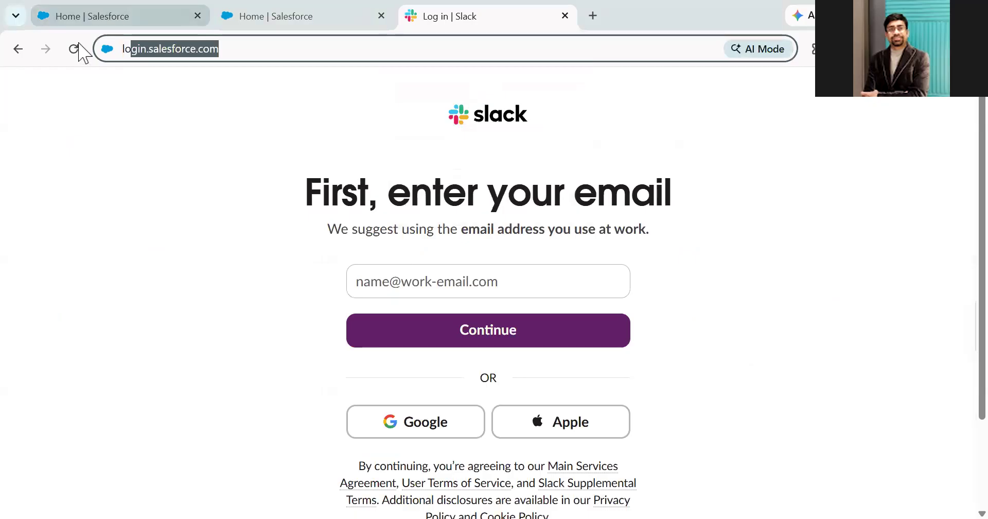
pyautogui.click(90, 18)
pyautogui.click(393, 232)
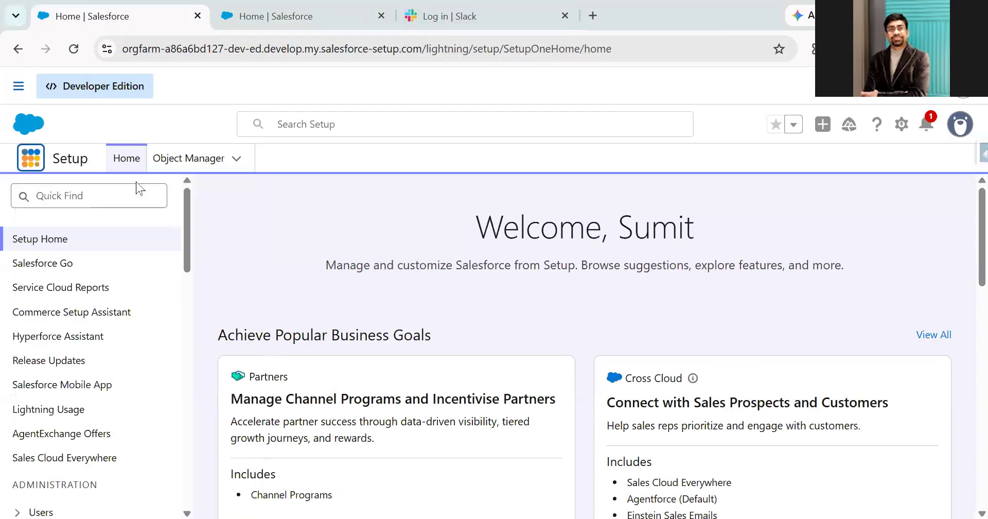
pyautogui.click(448, 13)
pyautogui.click(91, 17)
pyautogui.click(86, 199)
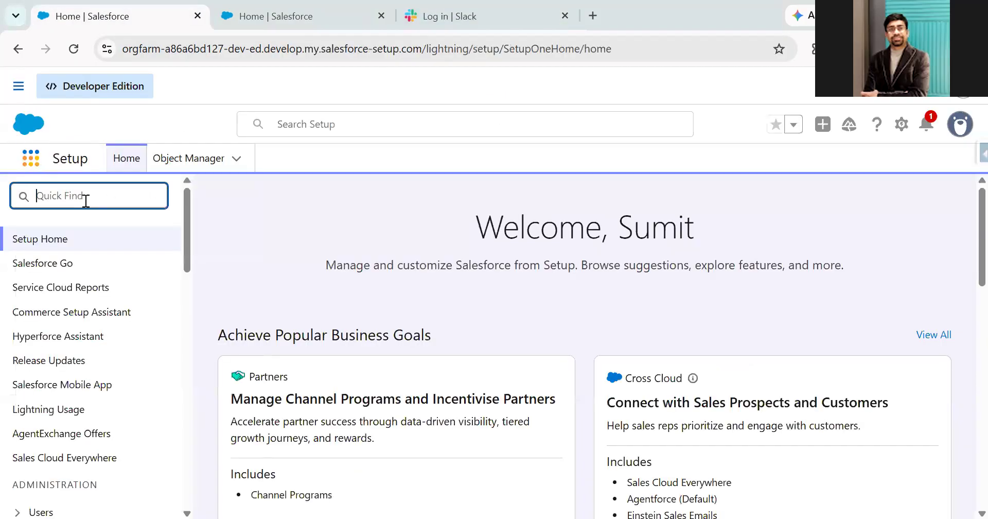
pyautogui.write('users')
pyautogui.click(53, 458)
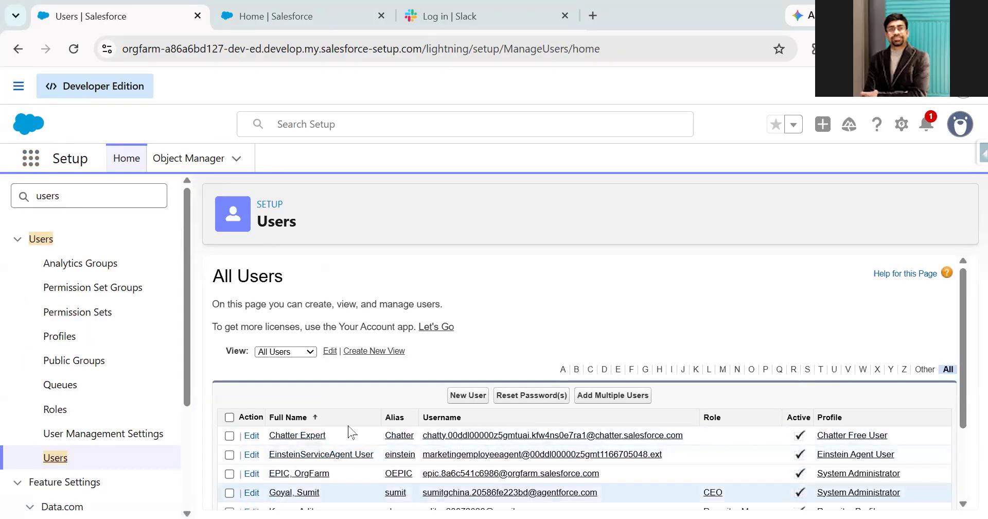
# Open your own user record and copy its email address.
pyautogui.scroll(-3, 347, 426)
pyautogui.click(289, 387)
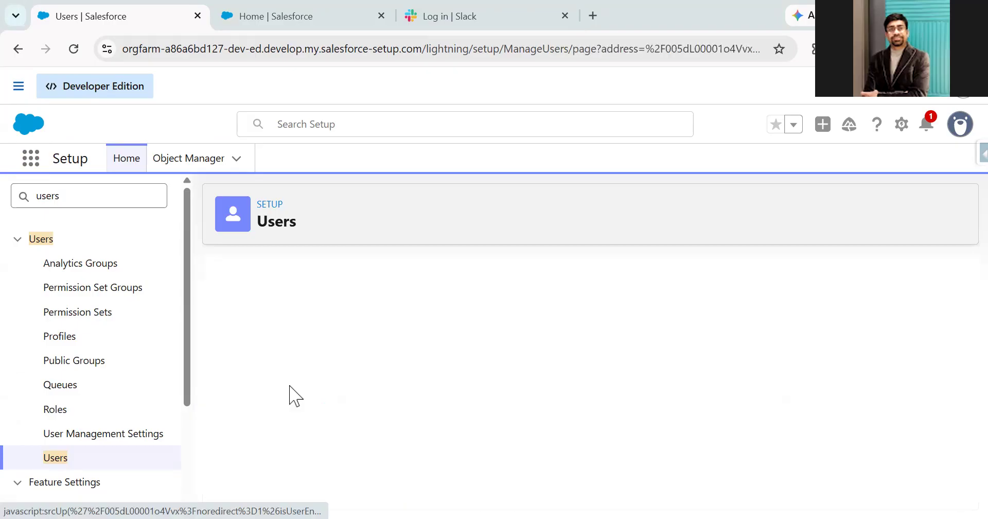
pyautogui.click(477, 7)
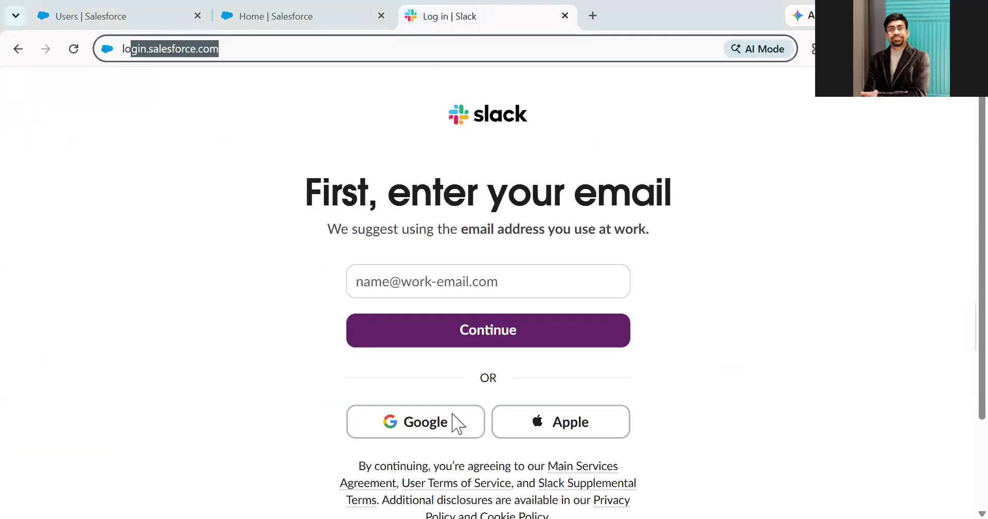
pyautogui.click(149, 6)
pyautogui.moveTo(354, 441); pyautogui.dragTo(451, 443)
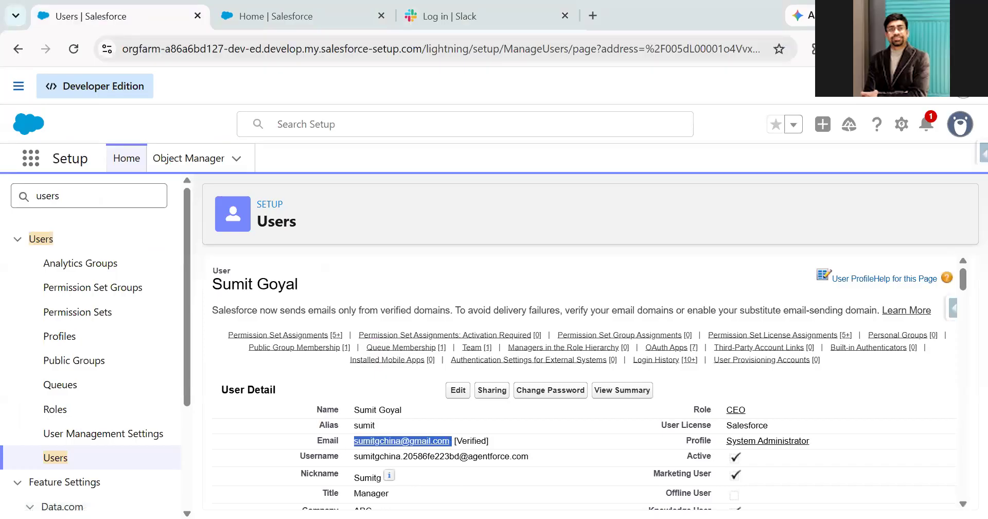
# Sign in to Slack with the copied email, tick the reCAPTCHA box and continue.
pyautogui.click(450, 16)
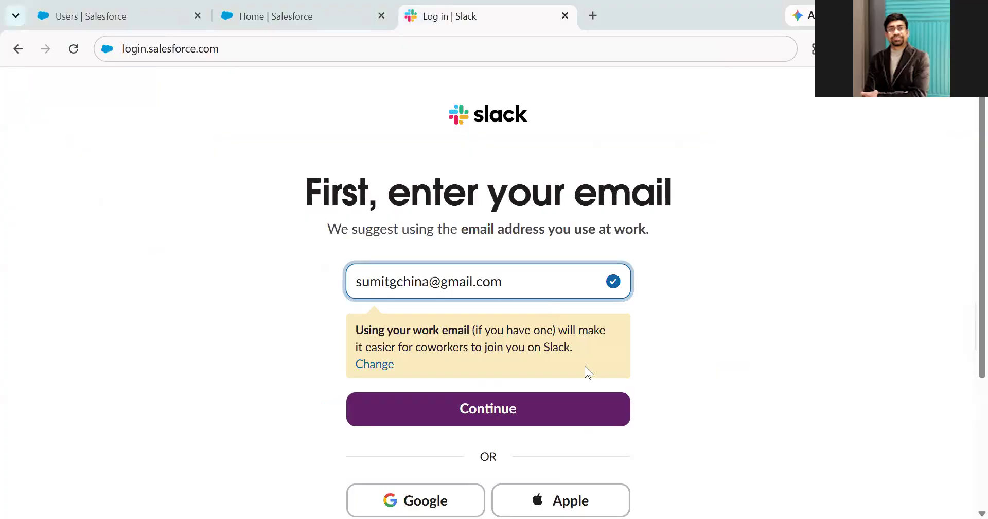
pyautogui.click(509, 404)
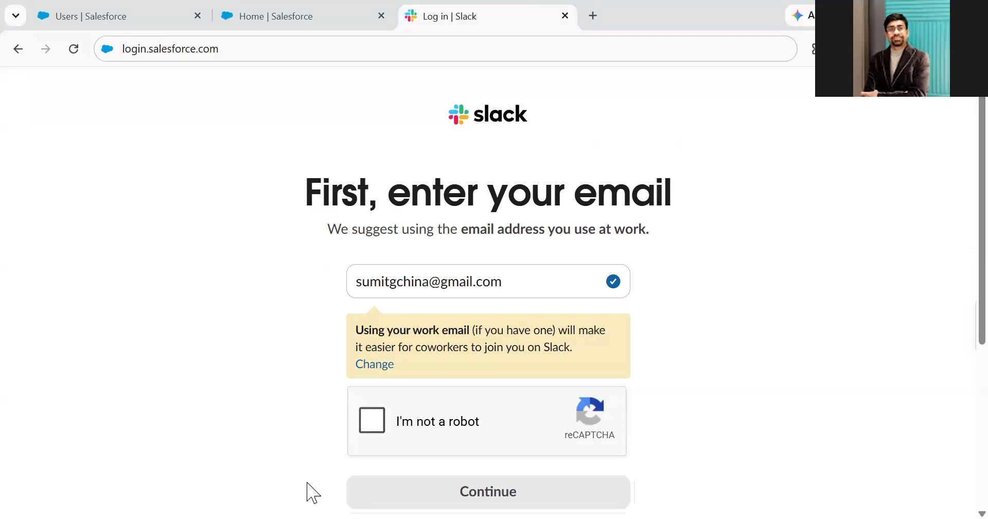
pyautogui.click(371, 421)
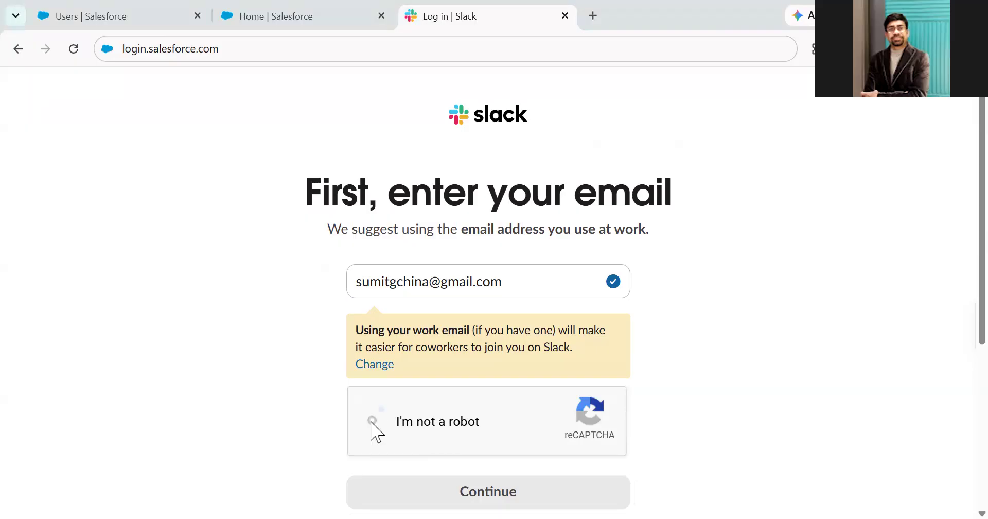
pyautogui.scroll(-3, 643, 296)
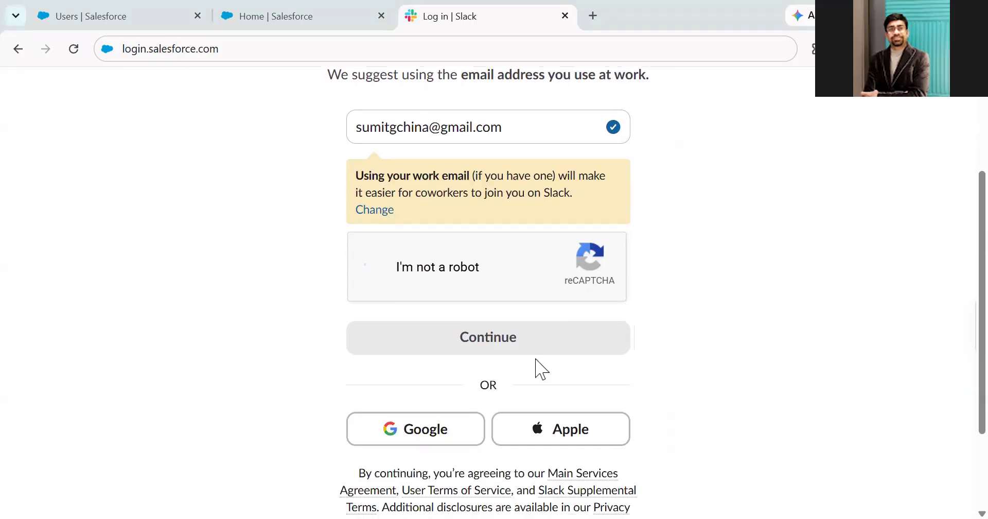
pyautogui.click(493, 340)
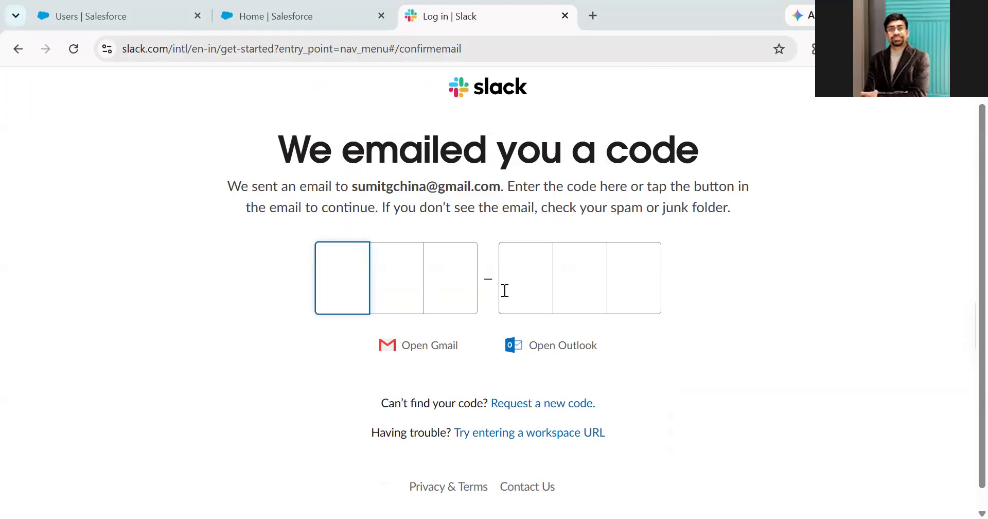
# Paste the emailed verification code into the Slack code fields.
pyautogui.hotkey('alt', 'Tab')
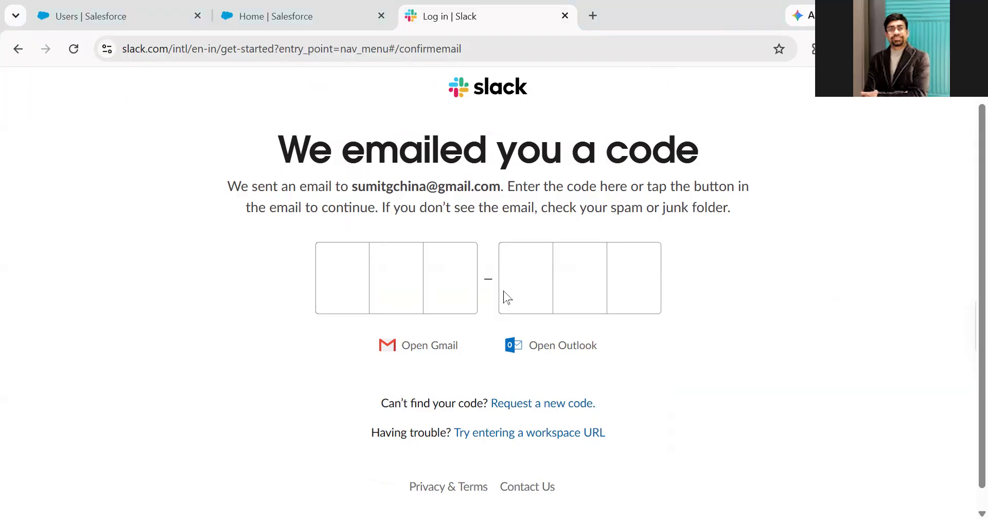
pyautogui.click(371, 324)
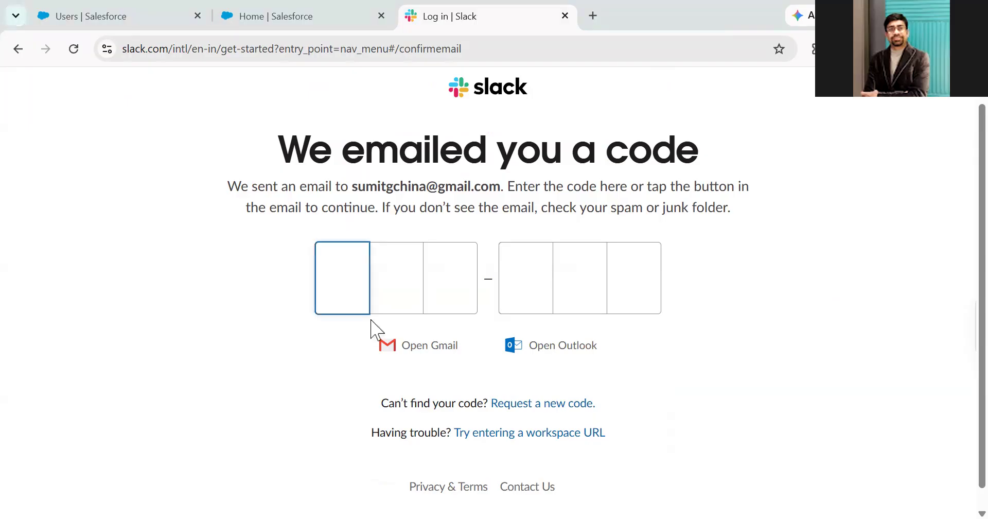
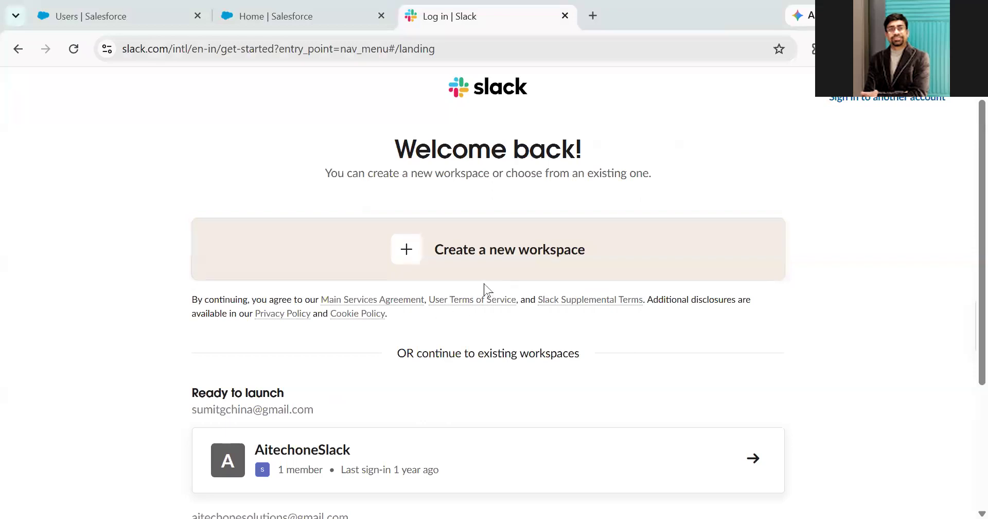
# Create a new Slack workspace named AitechSfdcSlack.
pyautogui.click(490, 247)
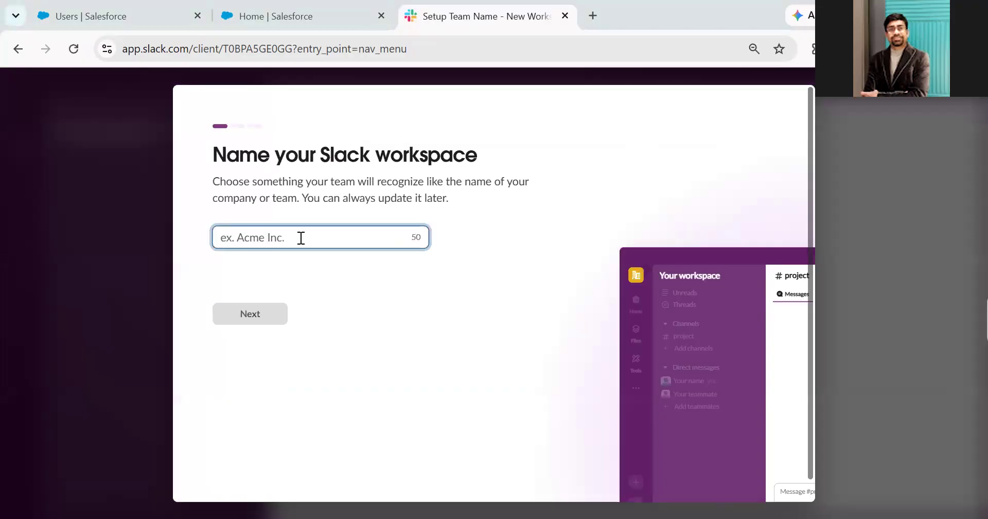
pyautogui.write('AitechSfdcSlack')
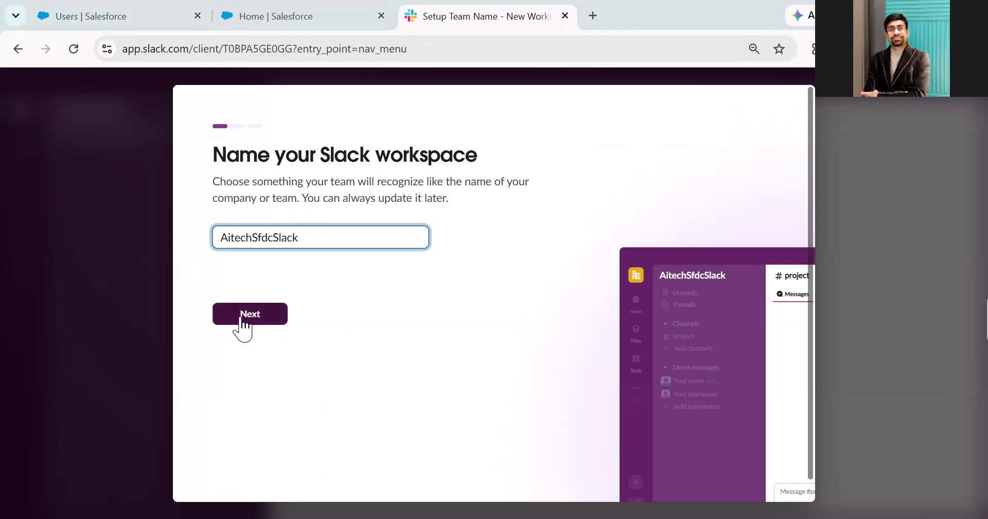
pyautogui.click(250, 313)
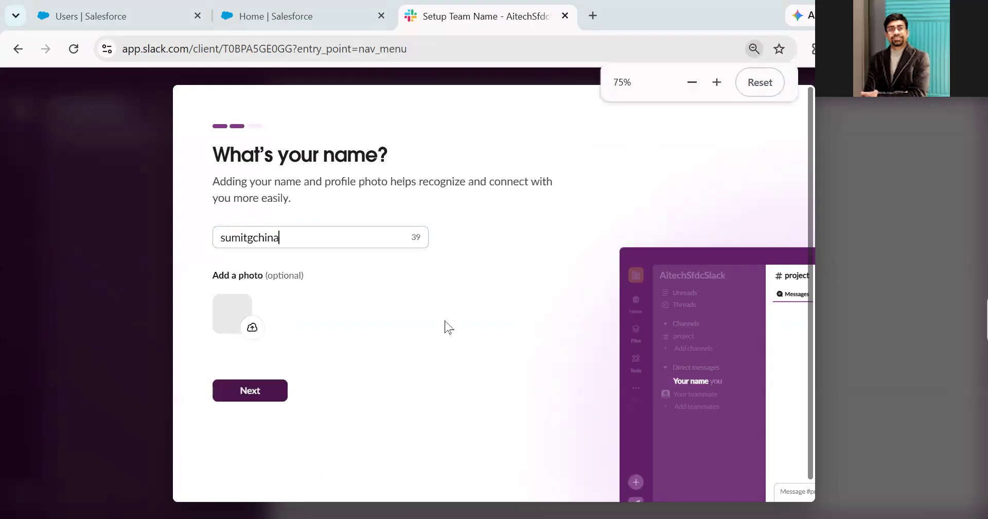
# Keep the suggested display name and skip inviting teammates without inviting anyone.
pyautogui.click(287, 384)
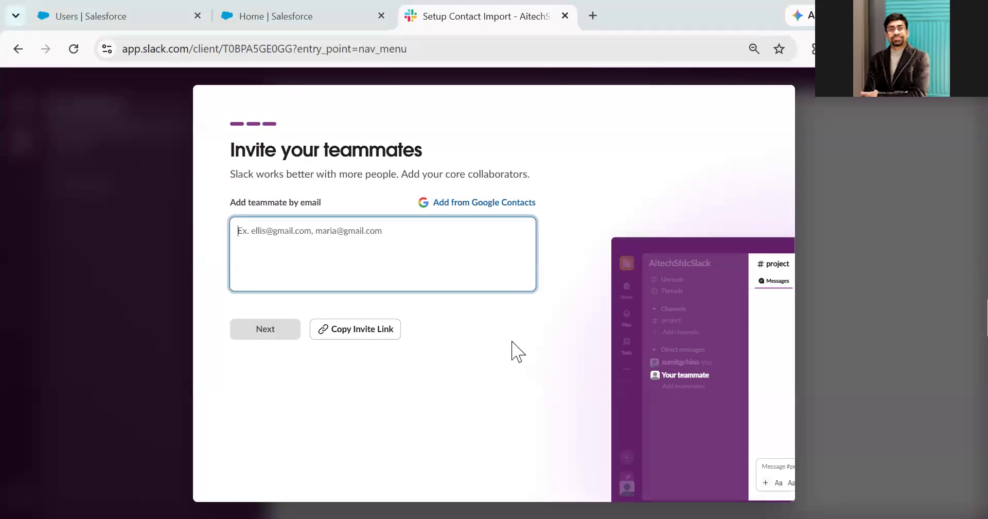
pyautogui.hotkey('ctrl', '-')
pyautogui.hotkey('ctrl', '-')
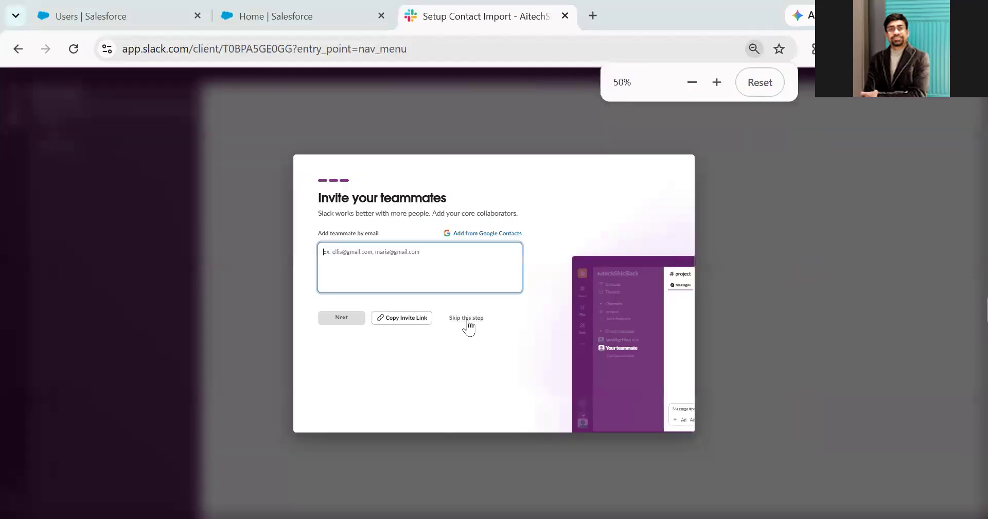
pyautogui.click(468, 320)
pyautogui.hotkey('ctrl', '+')
pyautogui.hotkey('ctrl', '+')
pyautogui.hotkey('ctrl', '+')
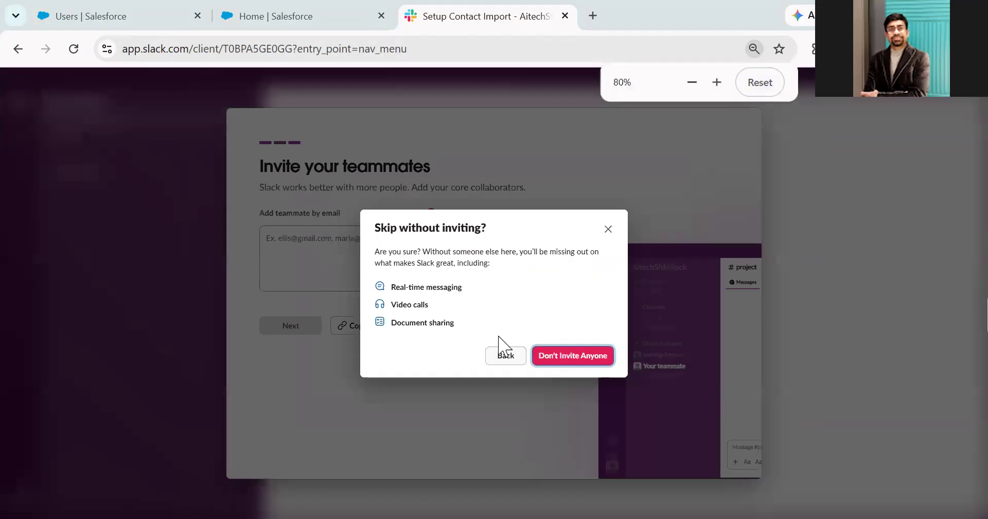
pyautogui.hotkey('ctrl', '+')
pyautogui.hotkey('ctrl', '+')
pyautogui.click(591, 370)
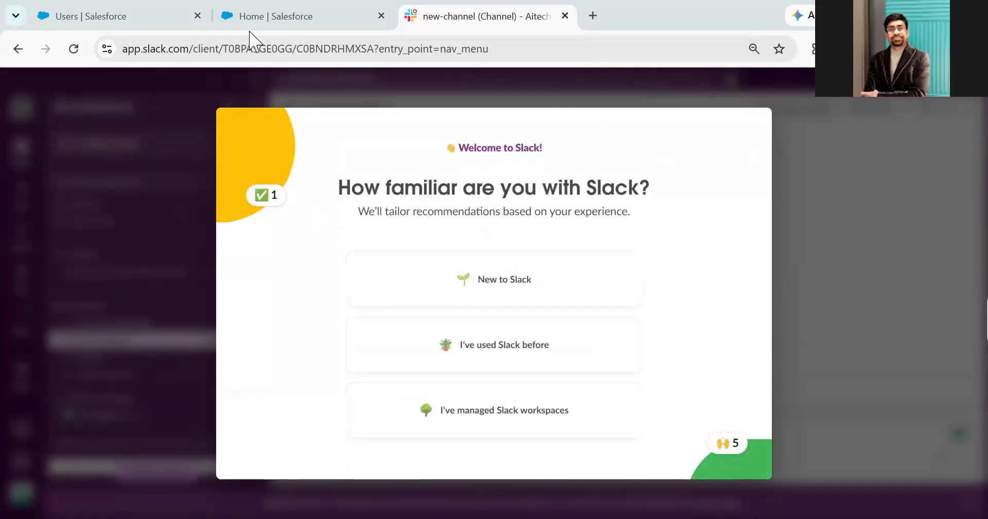
# Answer onboarding as New to Slack, adding customer and client communication to the usage goals.
pyautogui.click(488, 268)
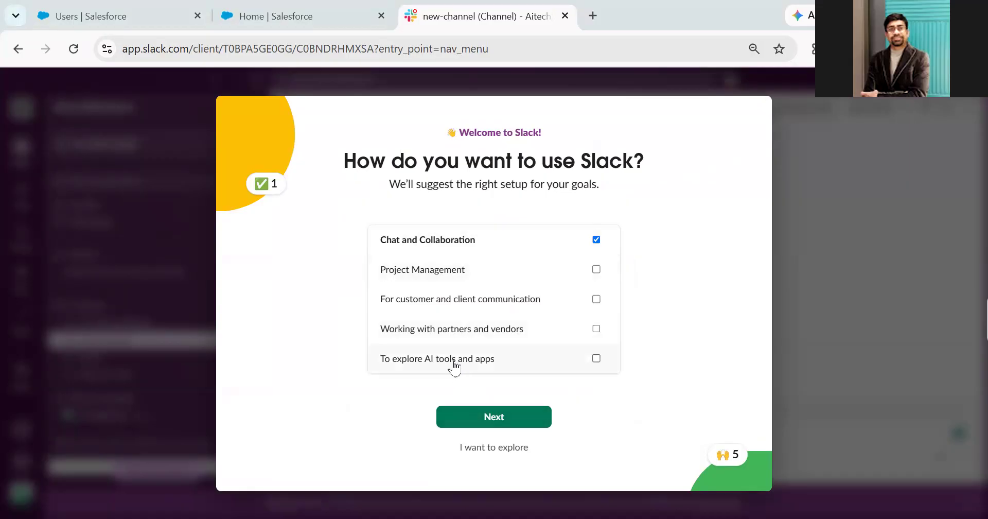
pyautogui.click(595, 300)
pyautogui.click(504, 416)
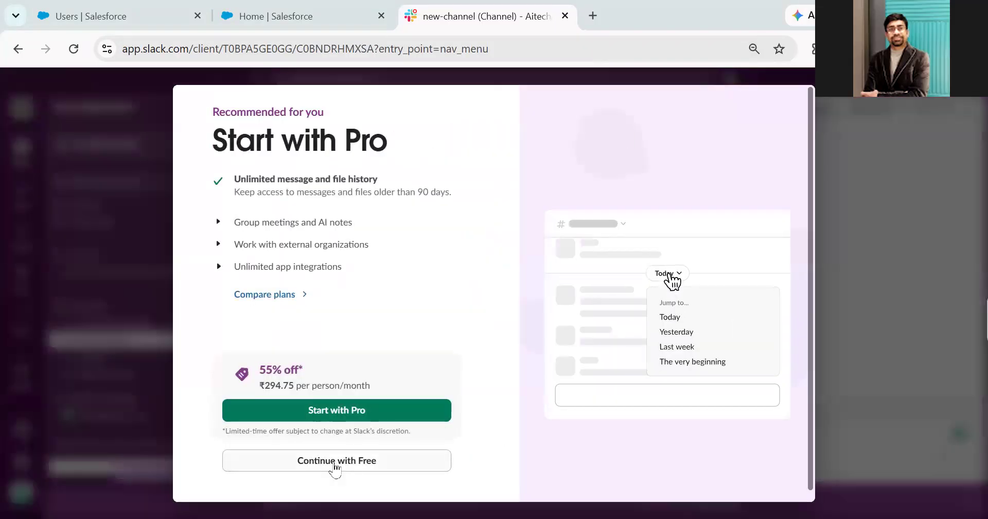
# Create a public channel named aitechslackchannel and skip adding people.
pyautogui.click(335, 466)
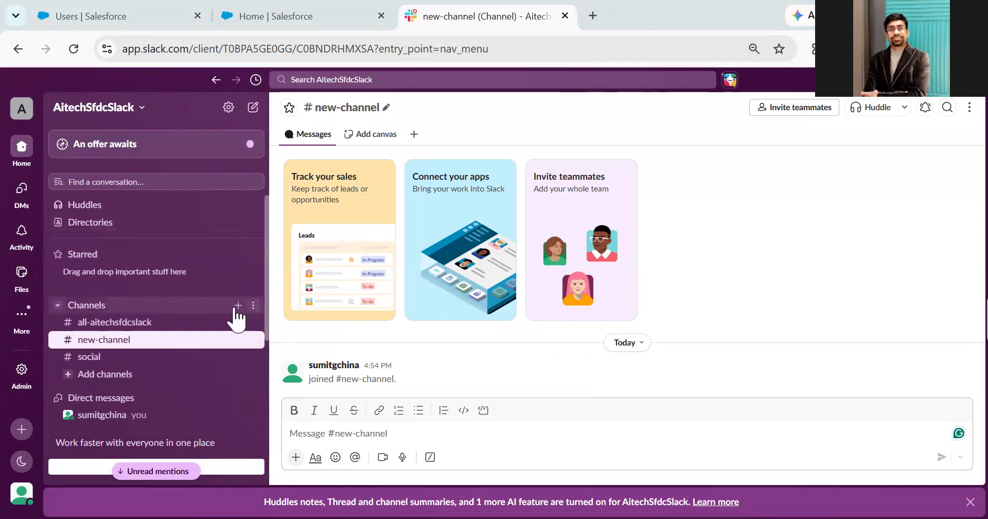
pyautogui.click(238, 305)
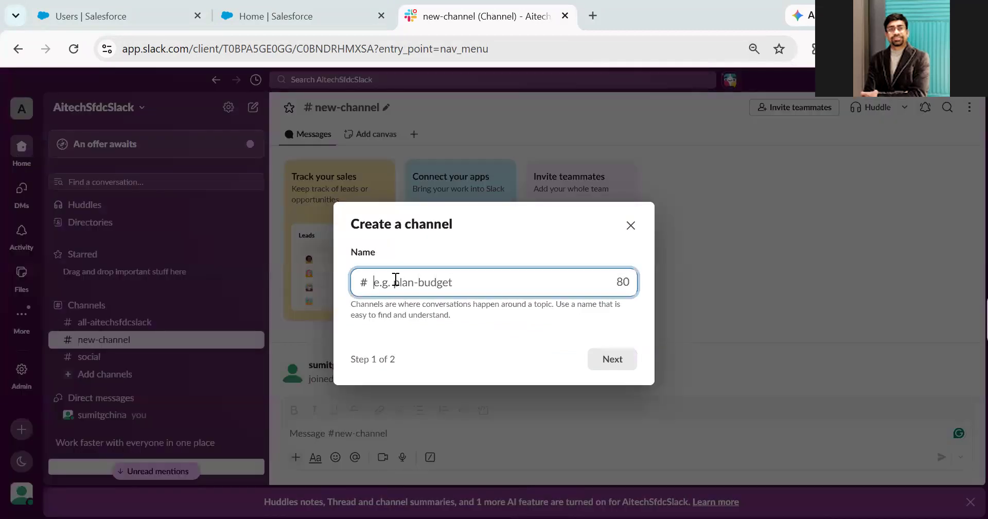
pyautogui.click(395, 281)
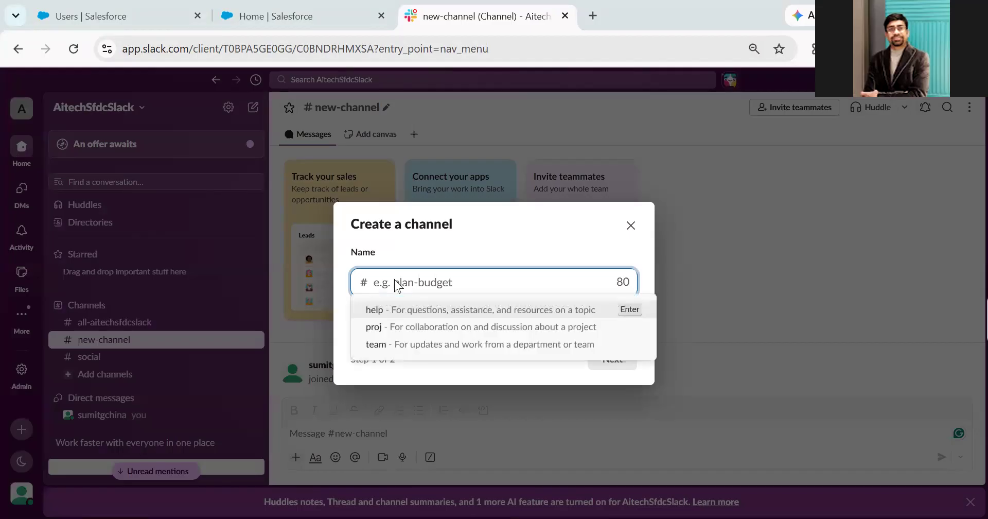
pyautogui.write('aitech')
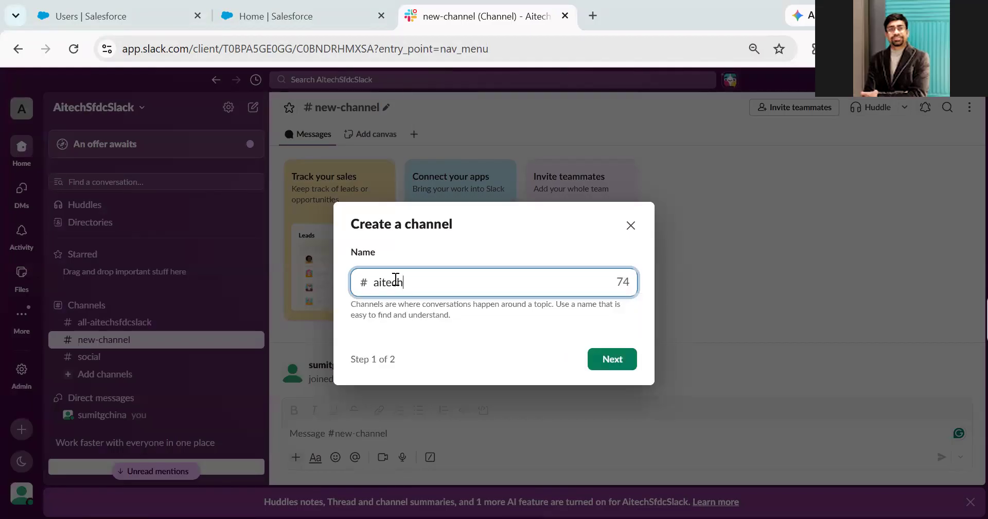
pyautogui.write('slackchannel')
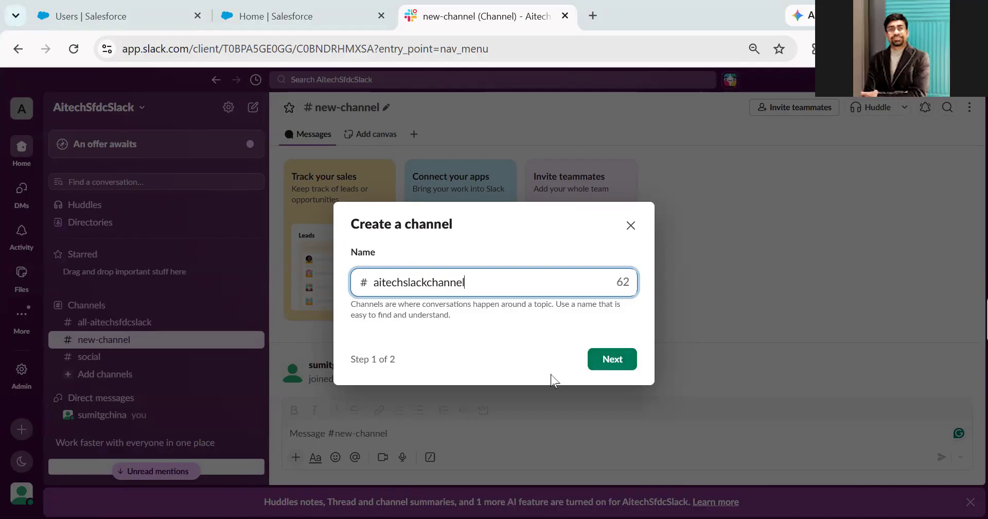
pyautogui.click(597, 363)
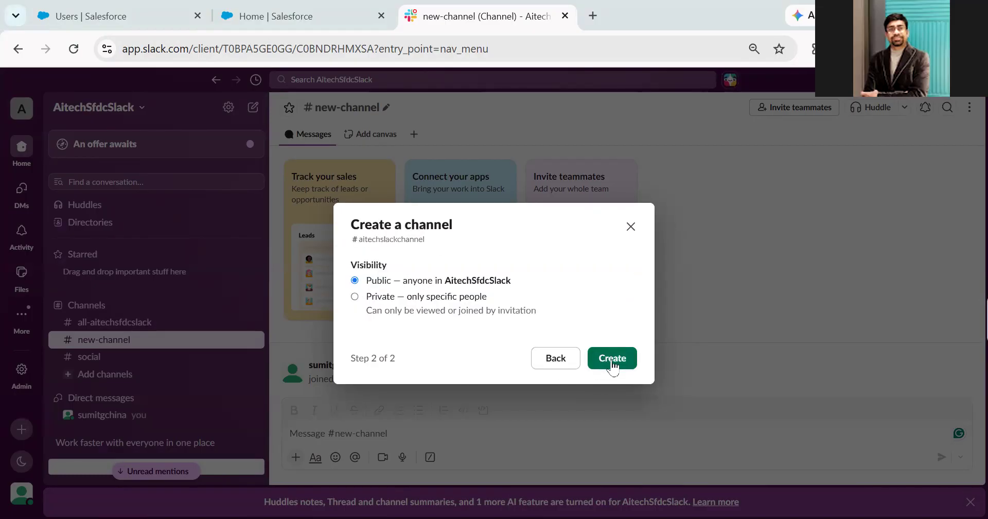
pyautogui.click(611, 364)
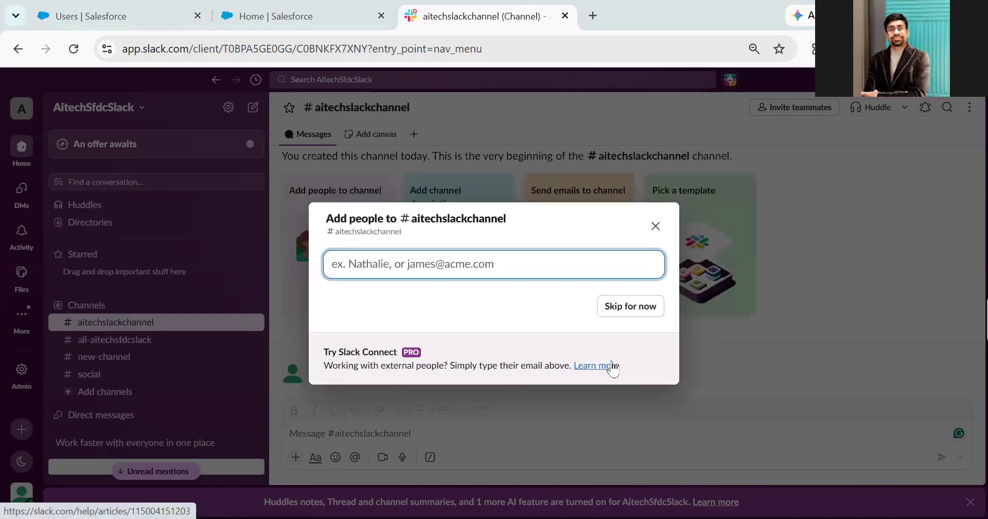
pyautogui.click(630, 307)
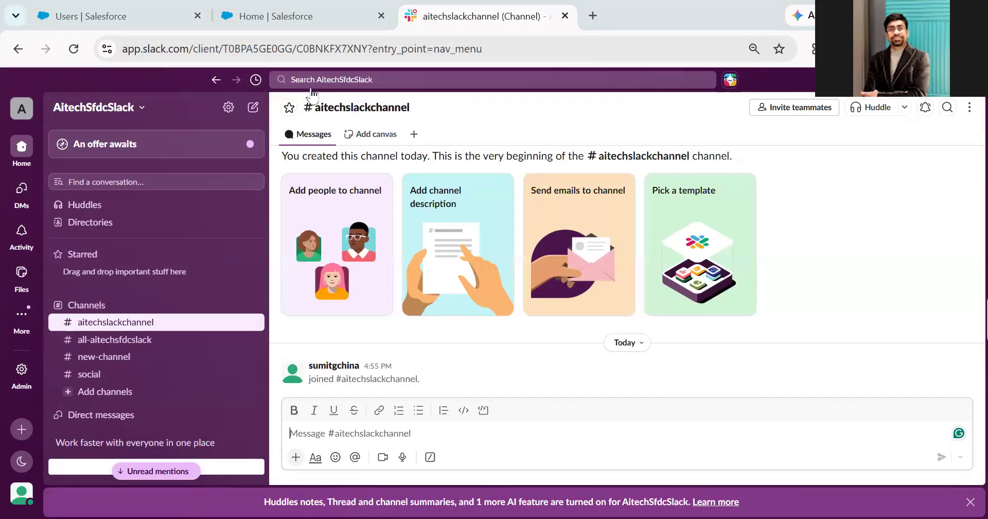
# Switch to the Salesforce Setup tab, search Setup for slack, and open Slack Apps Setup.
pyautogui.hotkey('alt', 'Tab')
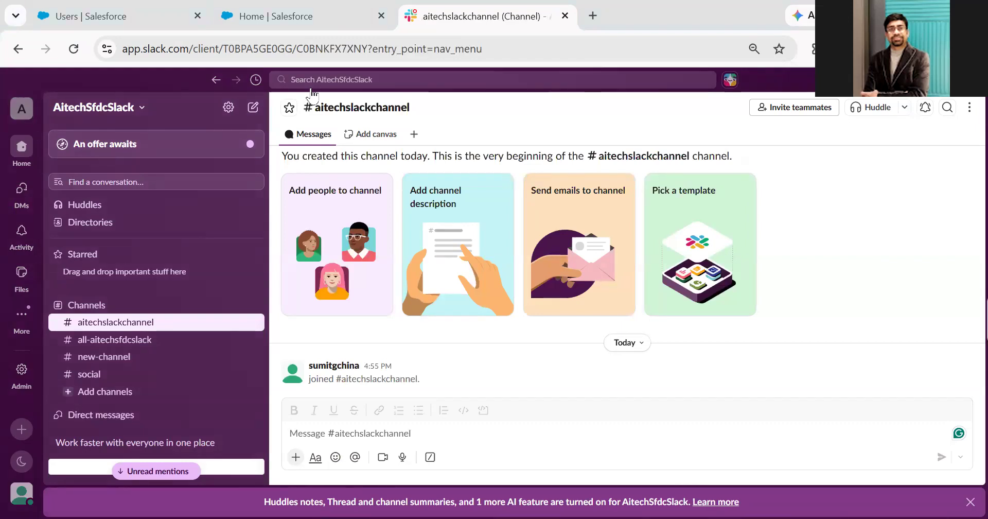
pyautogui.click(118, 15)
pyautogui.moveTo(97, 200); pyautogui.dragTo(3, 209)
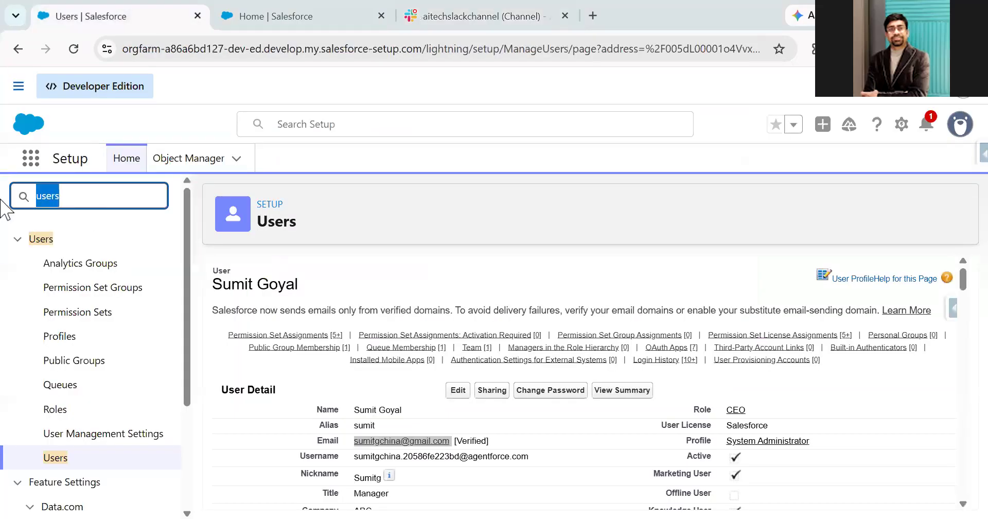
pyautogui.write('s')
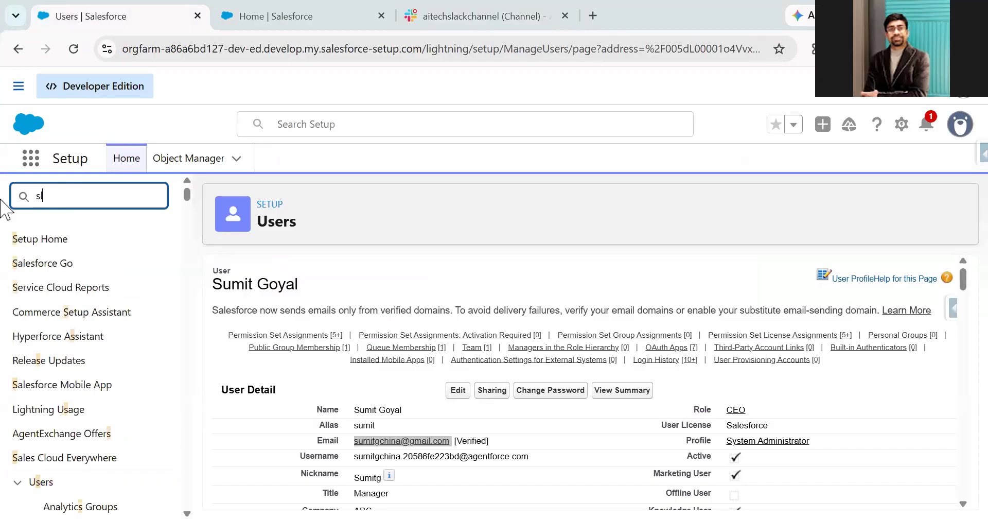
pyautogui.write('lack')
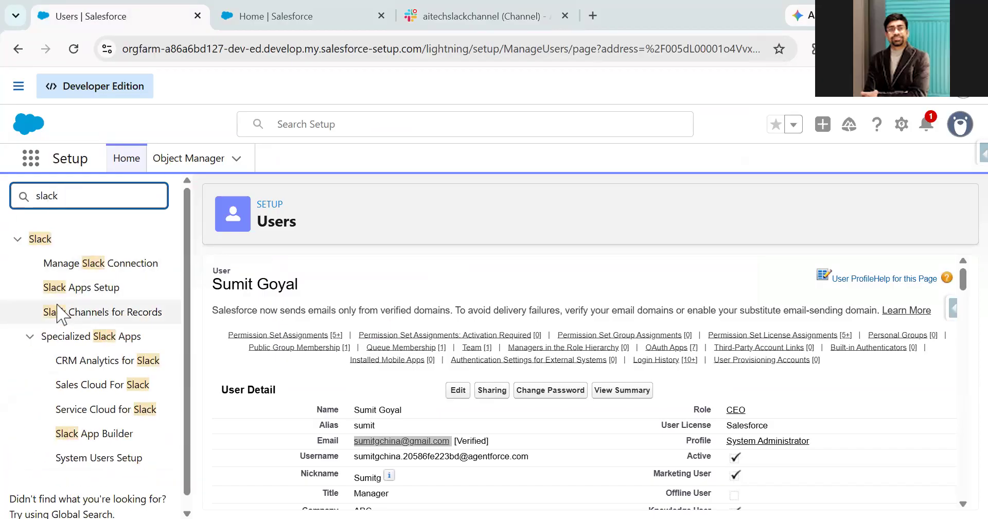
pyautogui.click(75, 290)
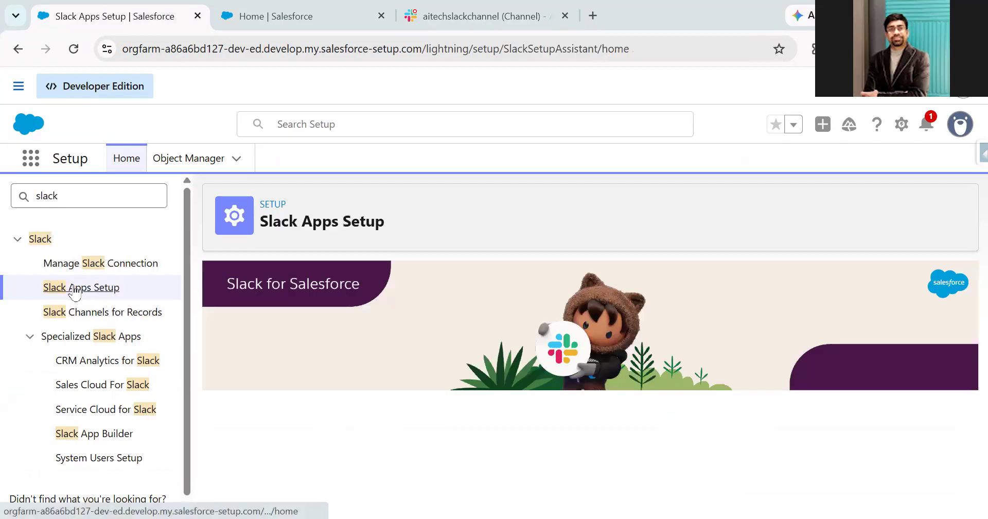
# Mark the Review Documentation and Resources step as finished and enable the Sales Cloud for Slack app.
pyautogui.scroll(-3, 569, 353)
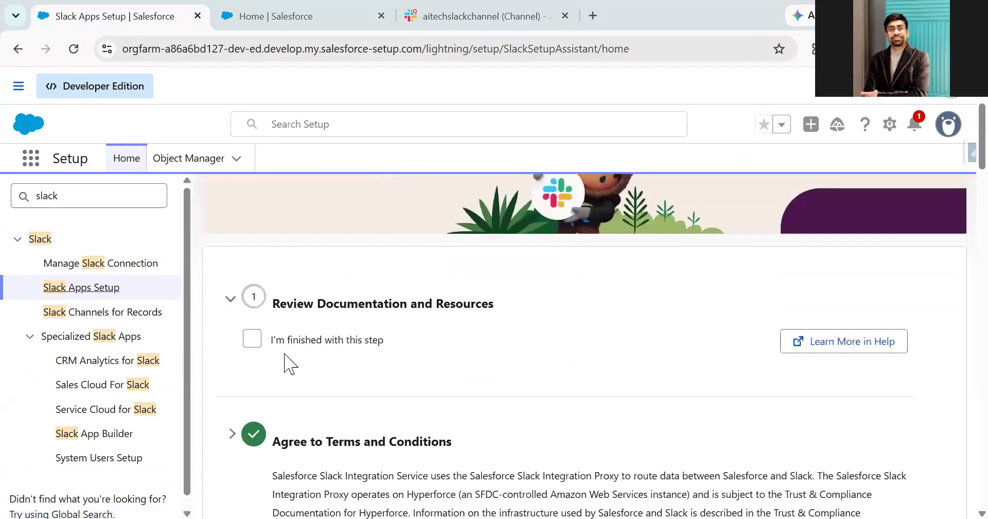
pyautogui.click(252, 338)
pyautogui.scroll(-3, 505, 339)
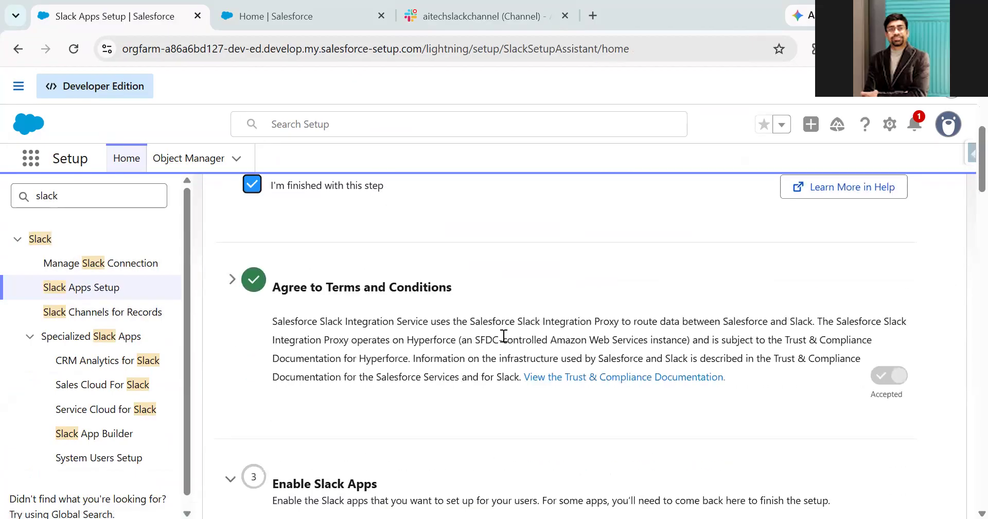
pyautogui.click(884, 375)
pyautogui.scroll(-3, 884, 379)
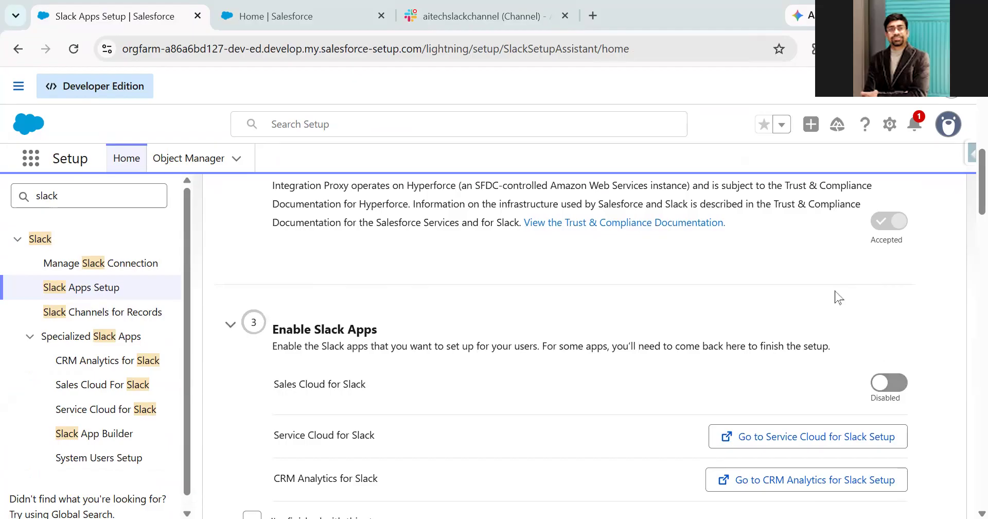
pyautogui.click(902, 392)
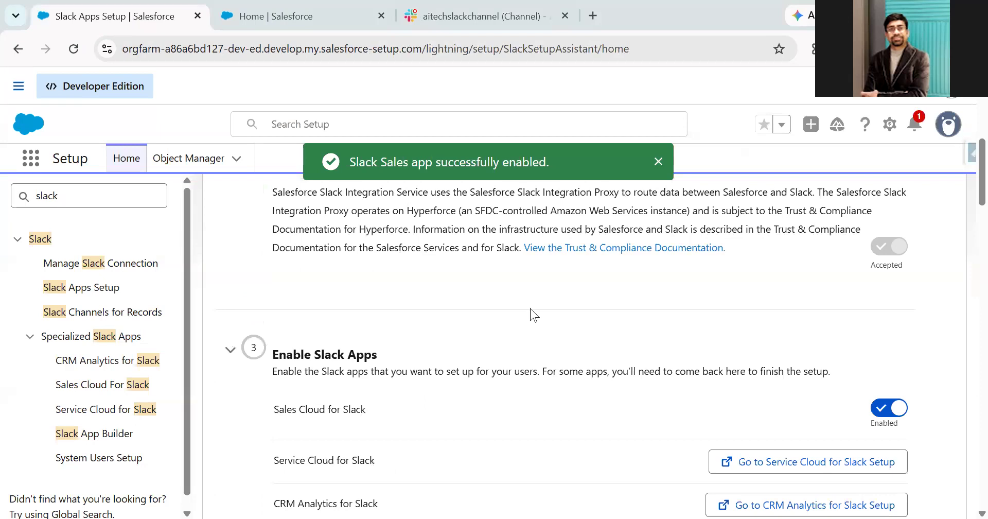
# Enable the Service Cloud for Slack app on its setup page and close that tab.
pyautogui.scroll(-3, 534, 315)
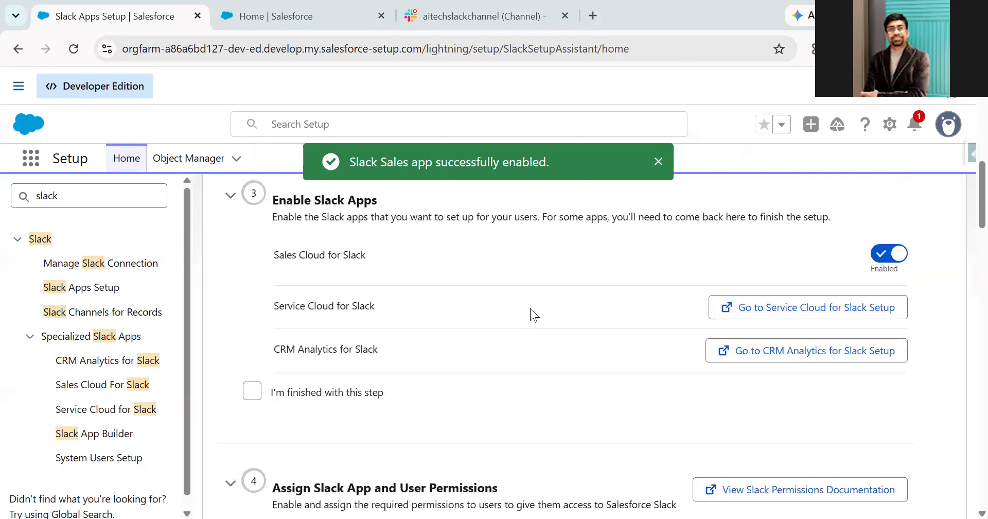
pyautogui.click(779, 315)
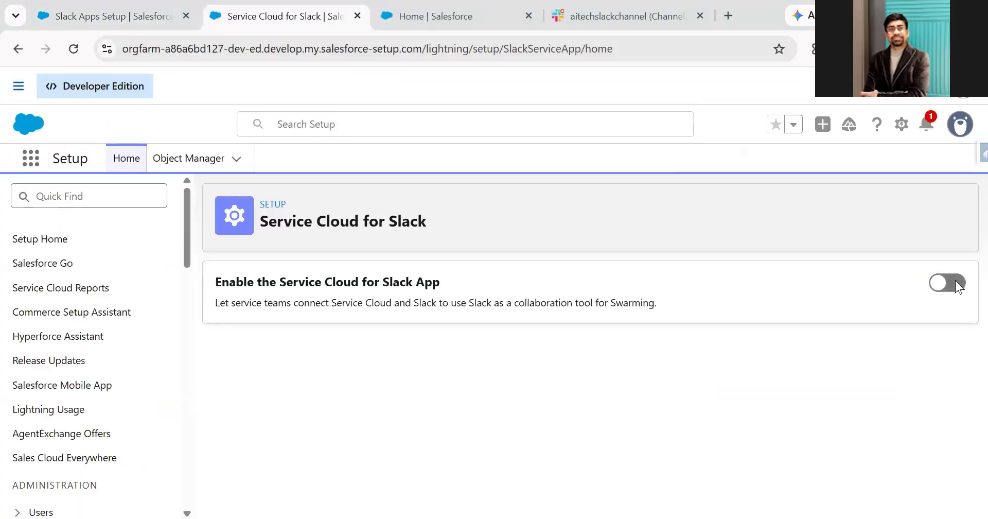
pyautogui.click(956, 285)
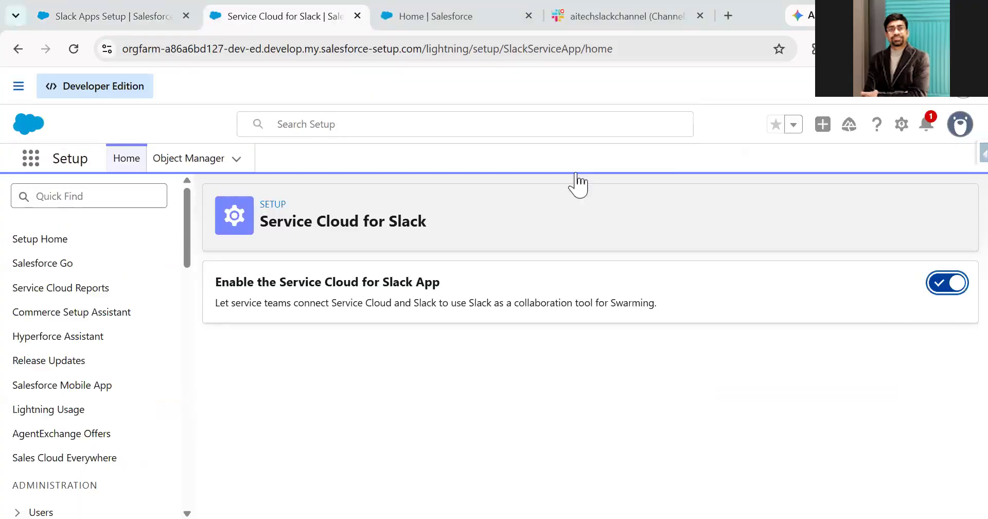
pyautogui.click(357, 16)
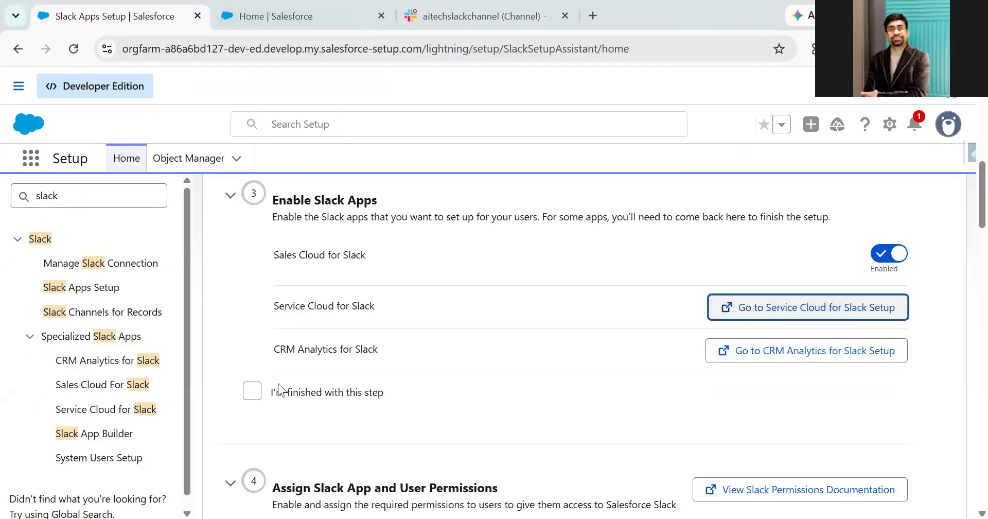
# Mark the Enable Slack Apps step as finished.
pyautogui.click(252, 391)
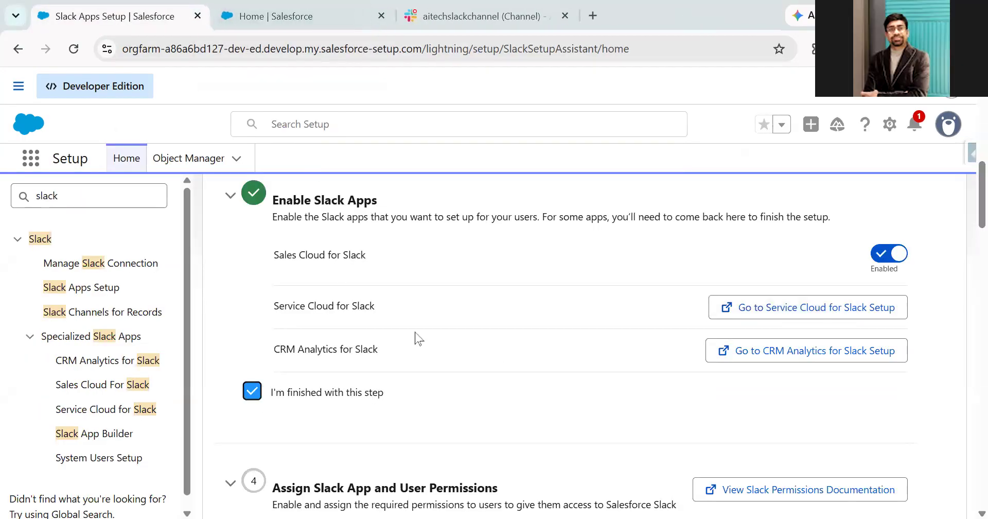
pyautogui.scroll(-3, 418, 338)
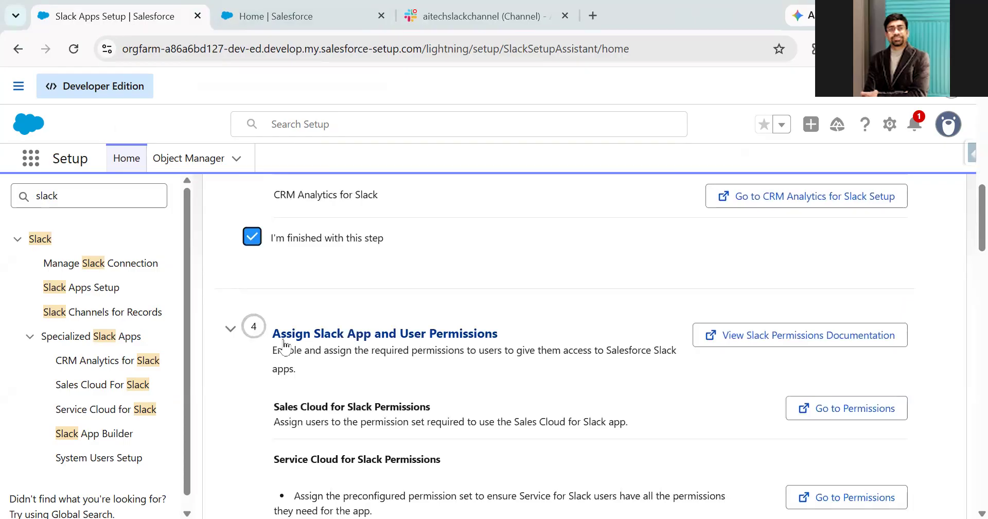
pyautogui.moveTo(277, 334); pyautogui.dragTo(511, 330)
pyautogui.click(493, 383)
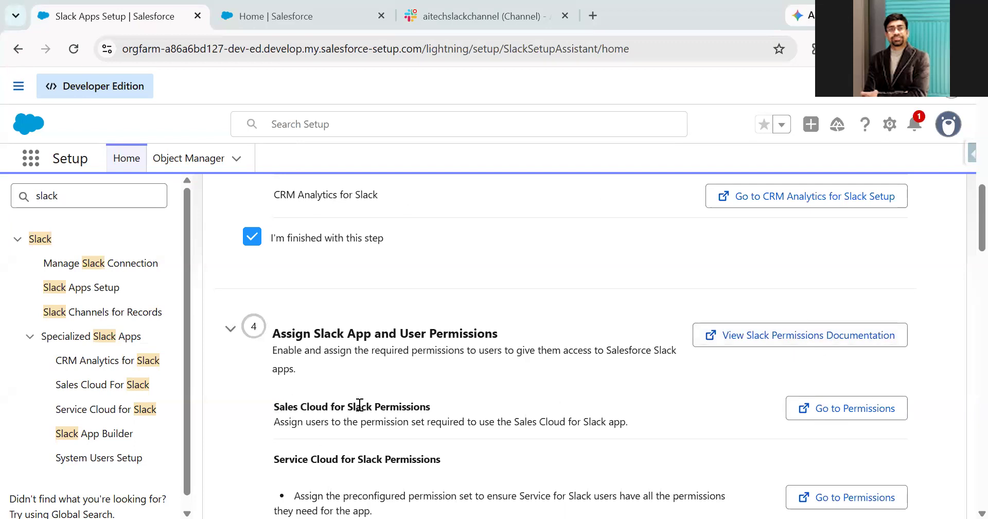
# Assign the Sales Cloud for Slack permission set to the administrator user through its permissions page.
pyautogui.click(848, 408)
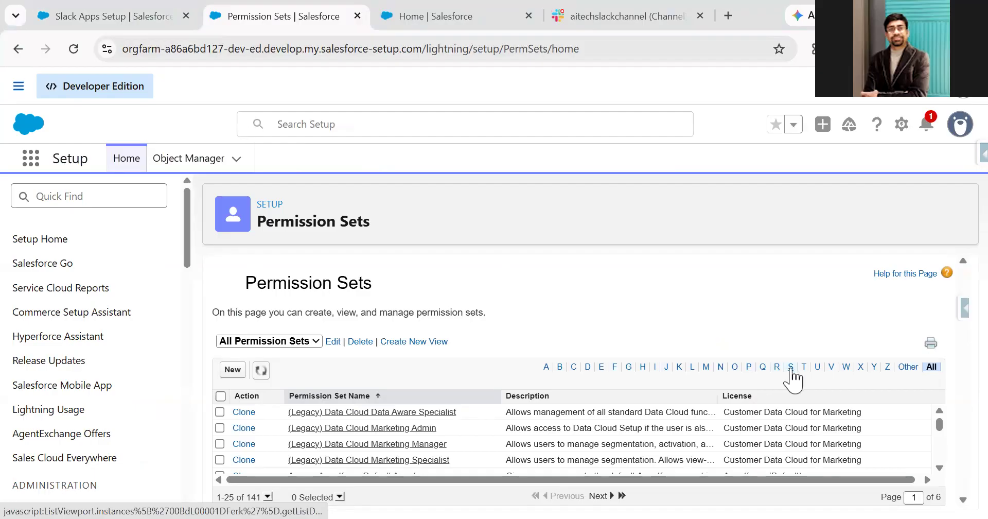
pyautogui.click(791, 367)
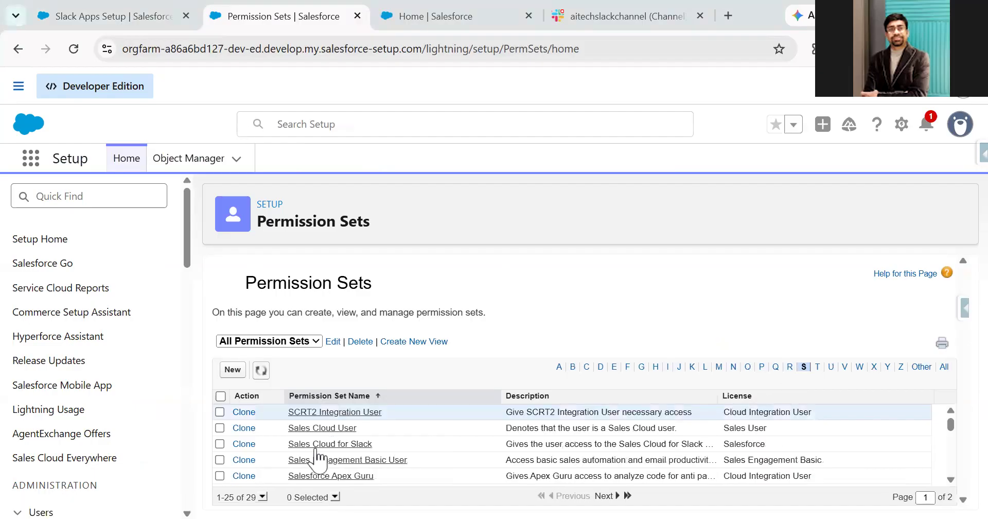
pyautogui.click(327, 444)
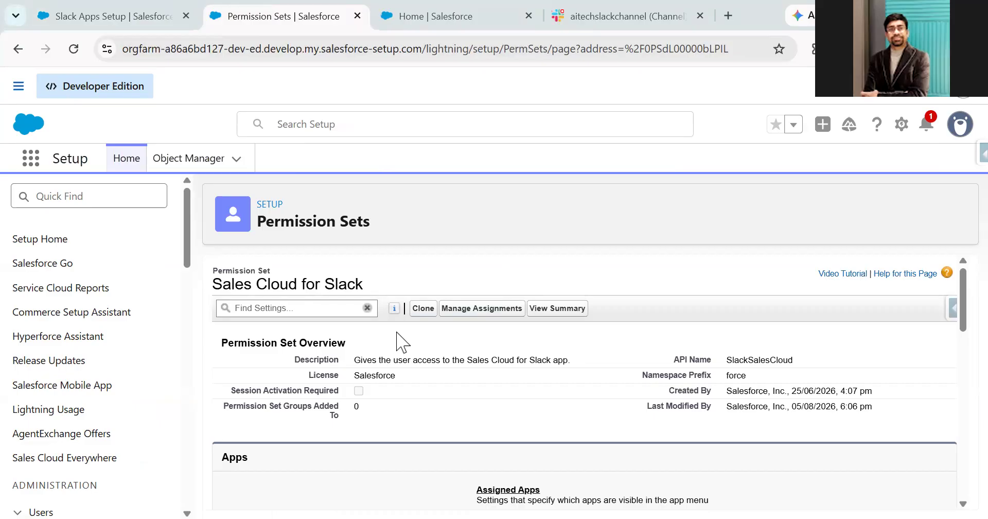
pyautogui.click(485, 308)
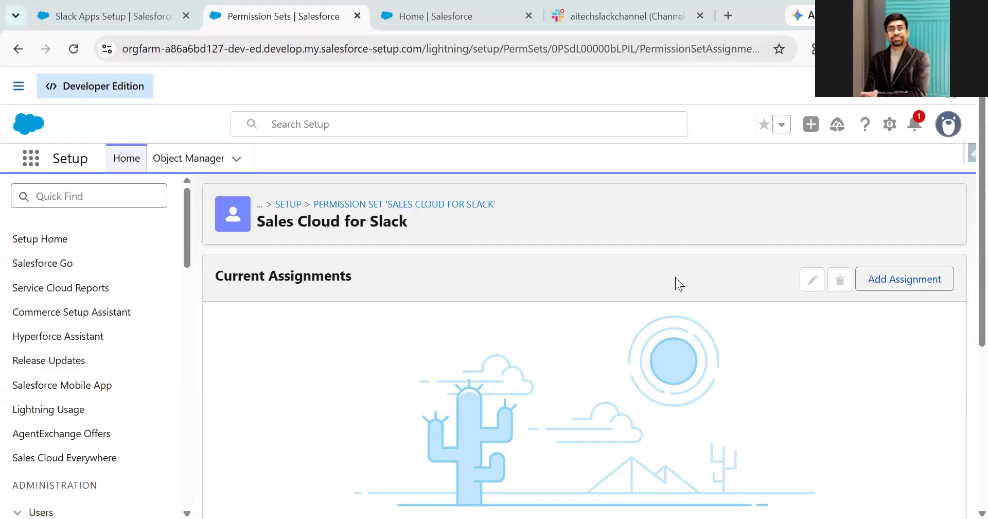
pyautogui.click(884, 281)
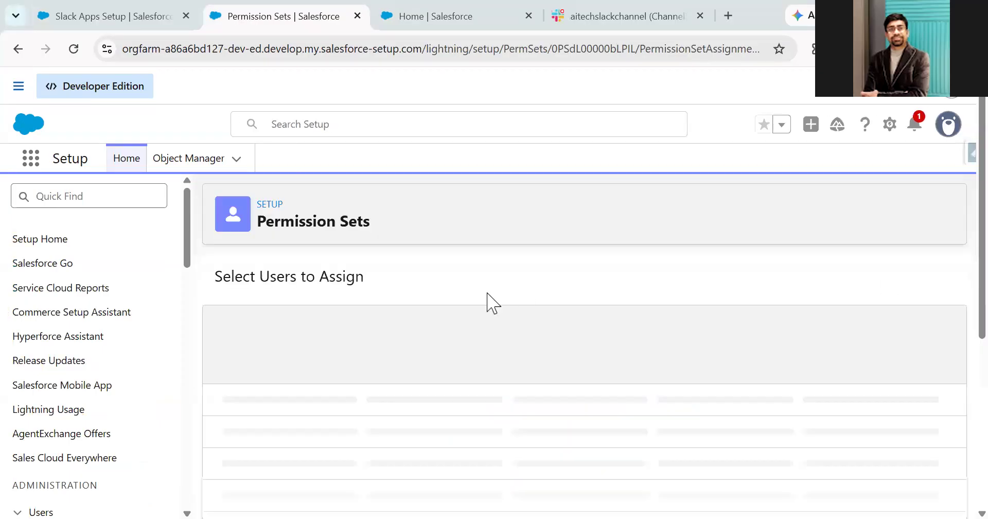
pyautogui.scroll(-5, 345, 389)
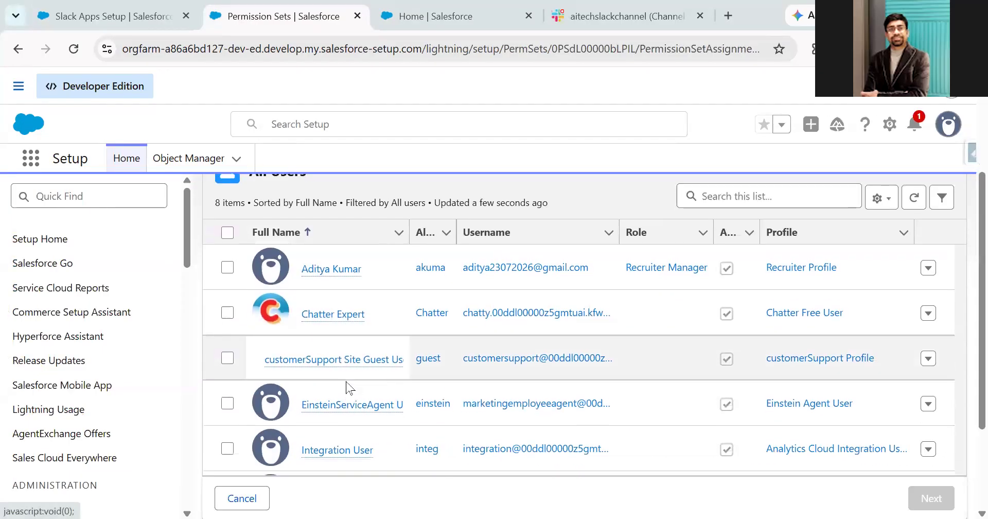
pyautogui.click(227, 452)
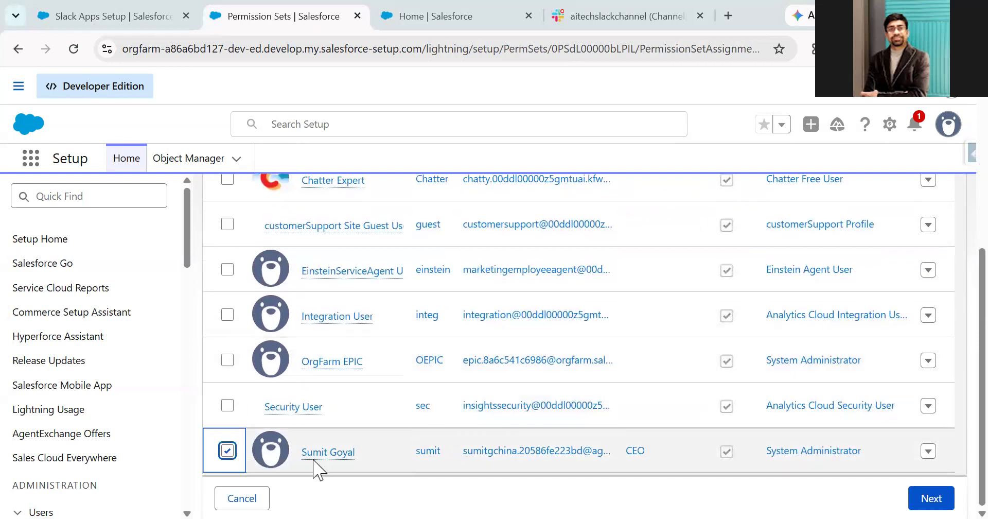
pyautogui.click(929, 499)
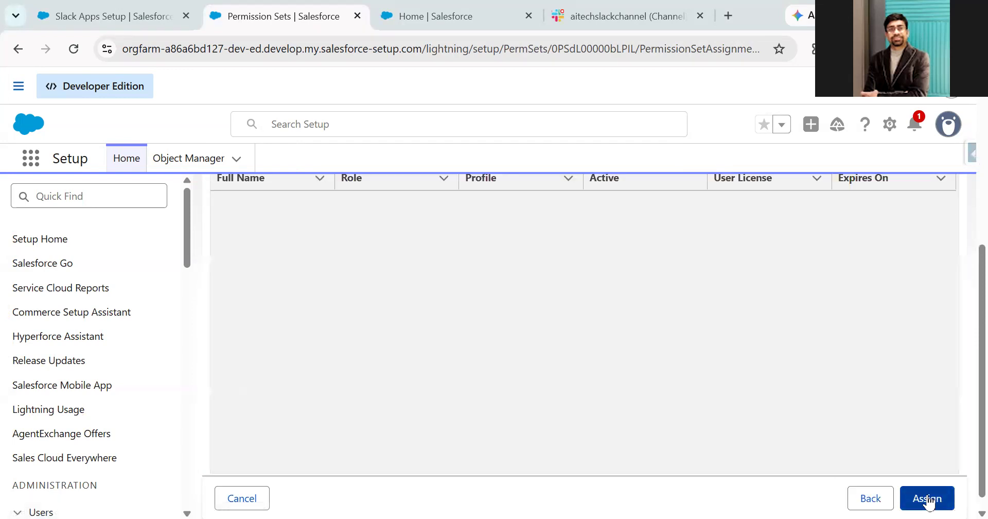
pyautogui.click(928, 498)
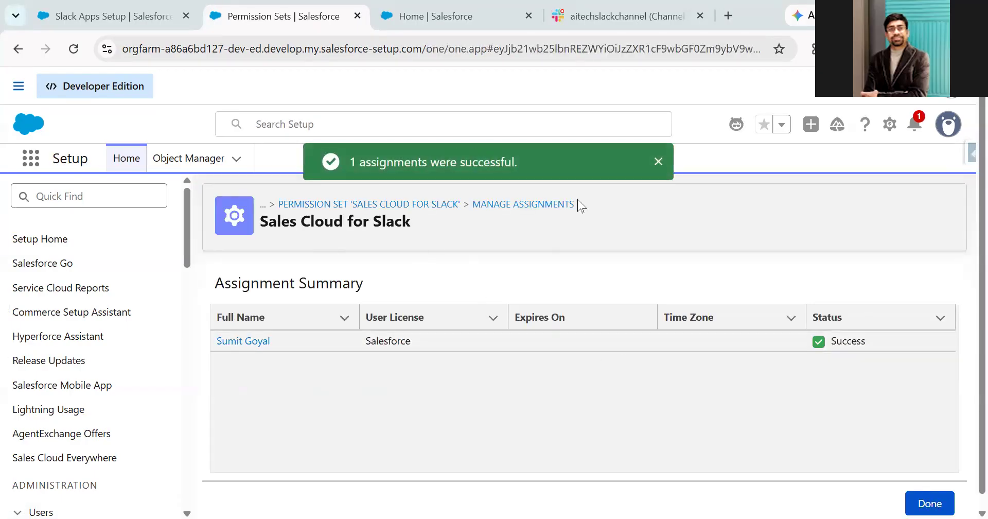
# Review the Sales Cloud for Slack permission set's overview and app settings.
pyautogui.click(108, 17)
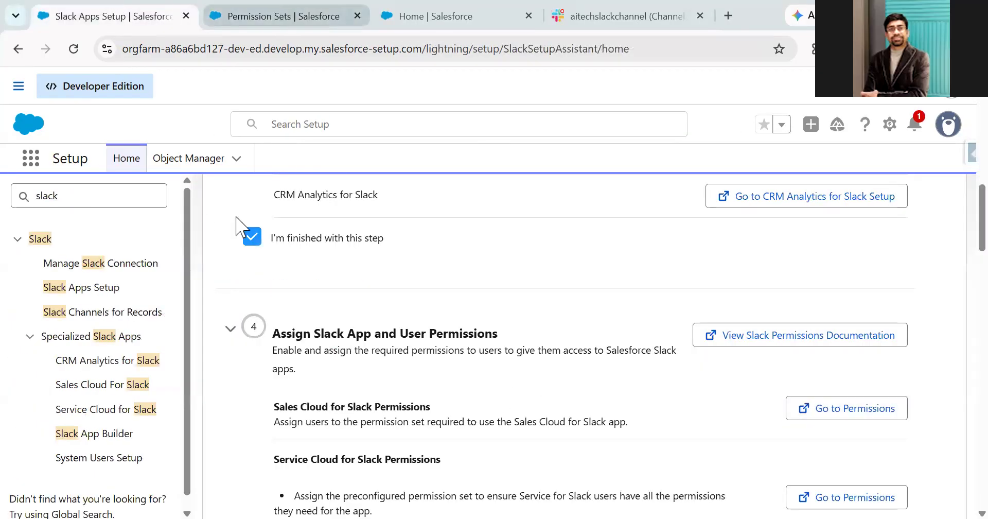
pyautogui.click(293, 16)
pyautogui.click(366, 205)
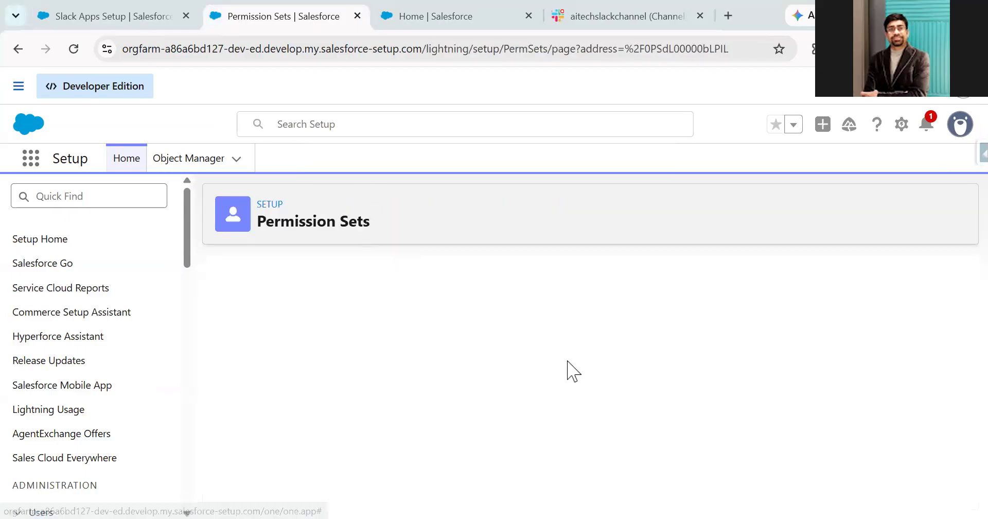
pyautogui.scroll(-5, 609, 389)
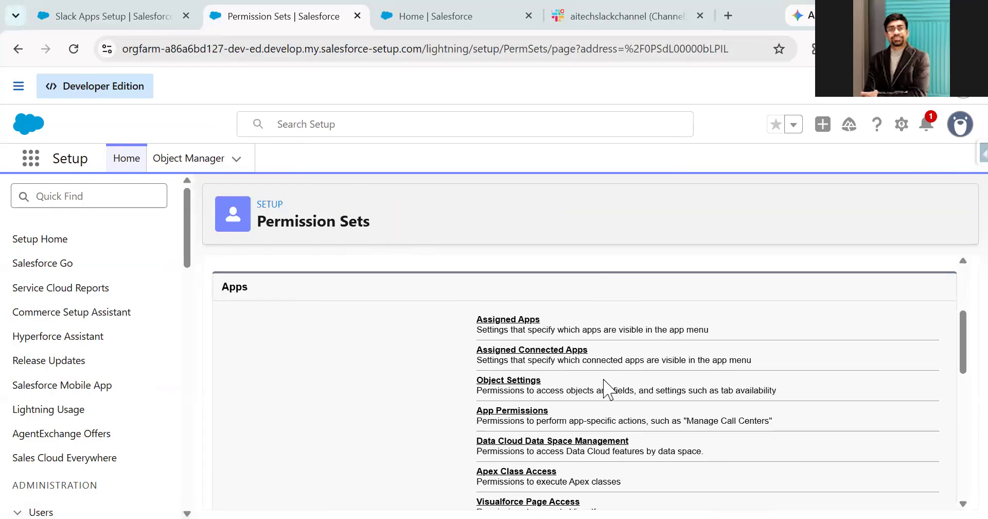
pyautogui.scroll(-7, 607, 386)
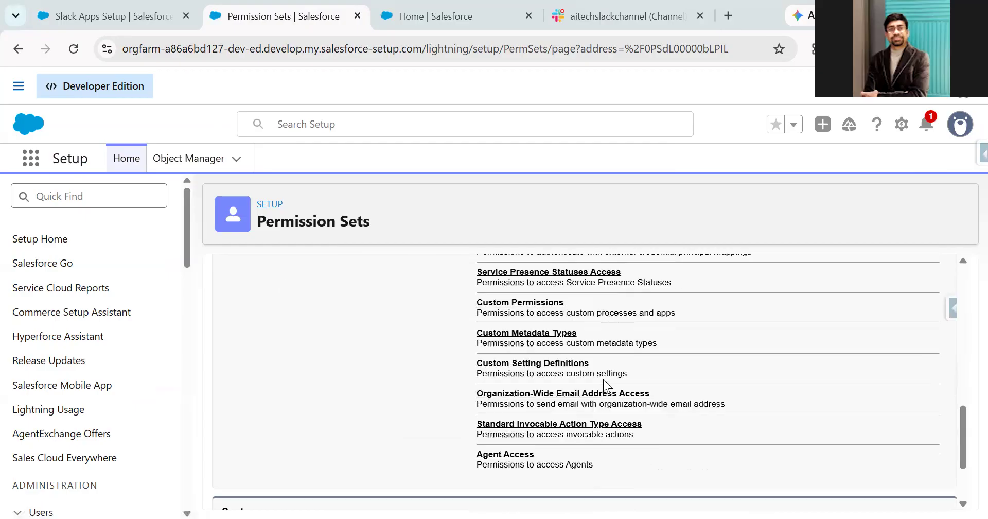
pyautogui.scroll(8, 607, 386)
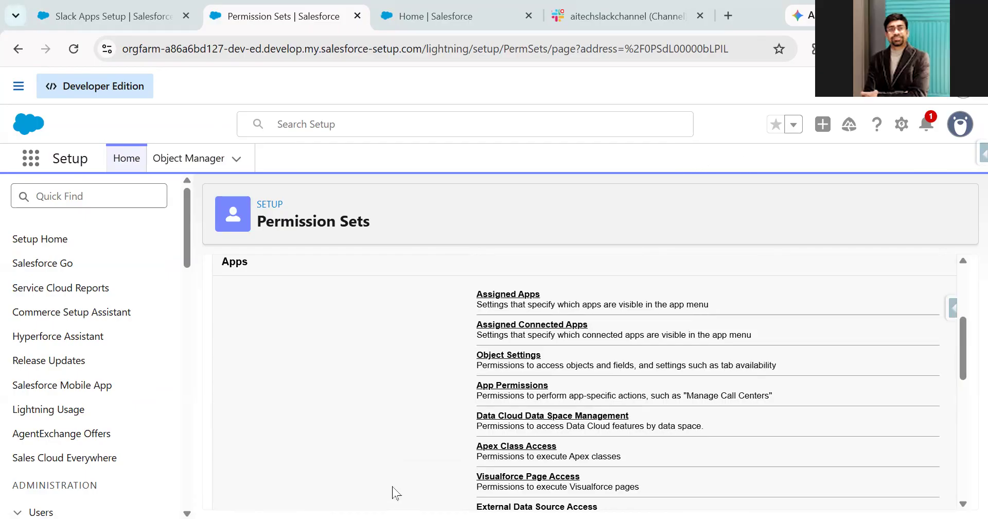
pyautogui.scroll(4, 394, 492)
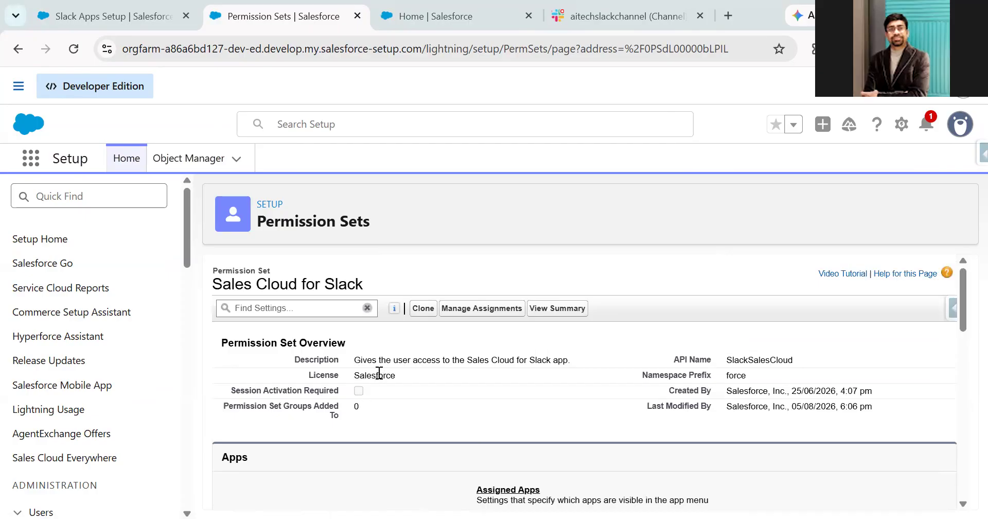
pyautogui.moveTo(356, 360); pyautogui.dragTo(570, 359)
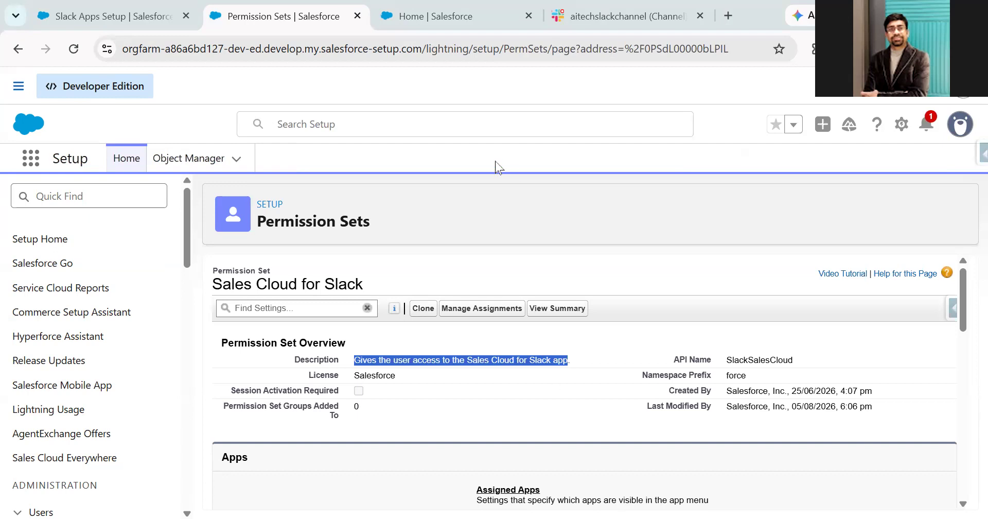
# Return to Slack Apps Setup and review the Service Cloud and CRM Analytics permission options.
pyautogui.click(77, 11)
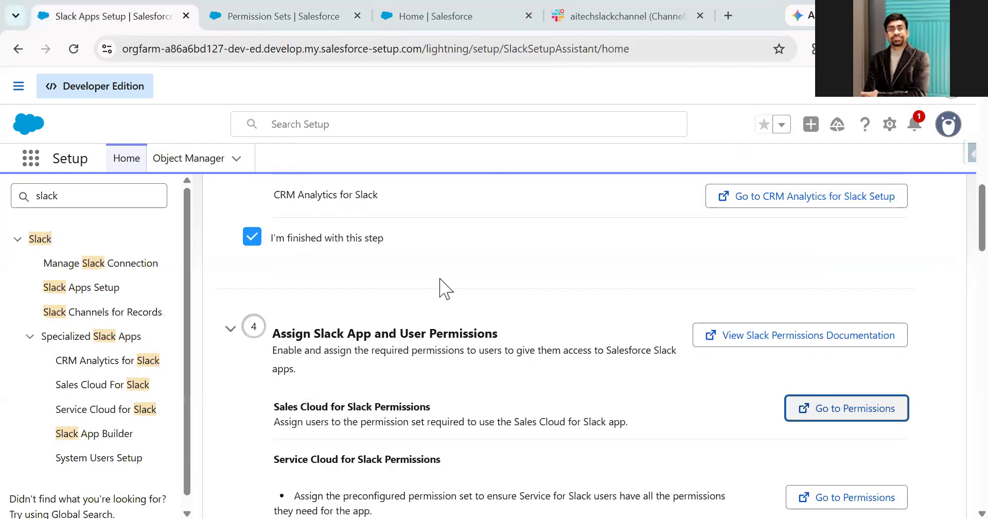
pyautogui.scroll(-5, 453, 309)
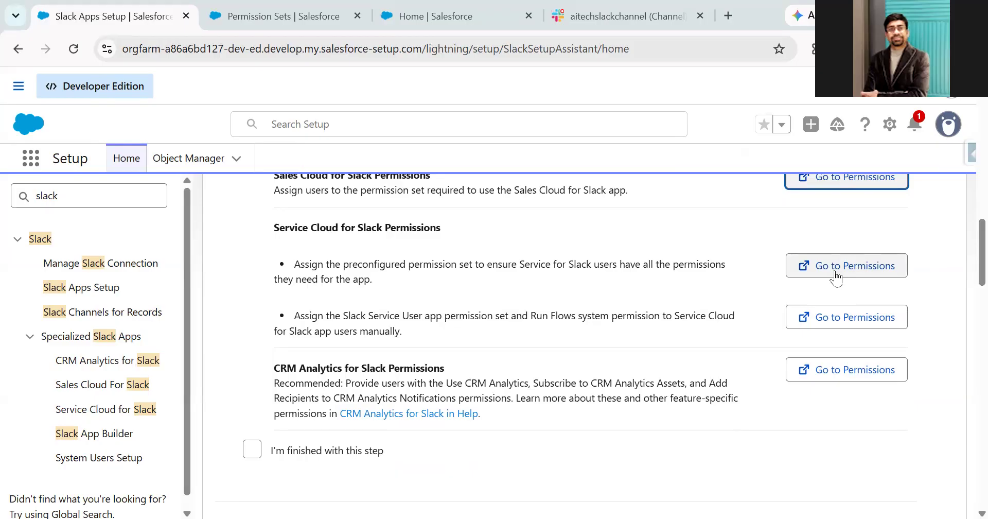
pyautogui.scroll(1, 291, 355)
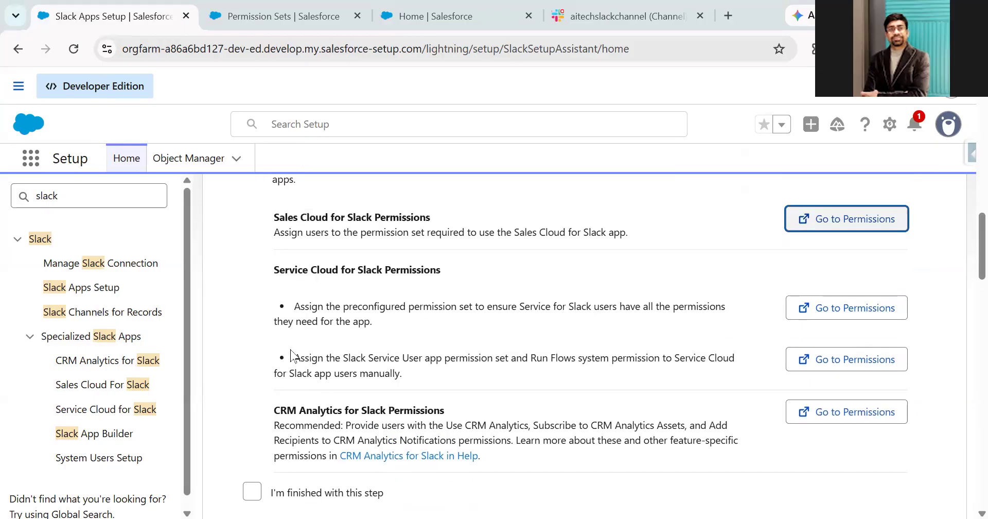
# Mark the Slack permissions assignment step as finished.
pyautogui.scroll(1, 292, 355)
pyautogui.scroll(-4, 278, 450)
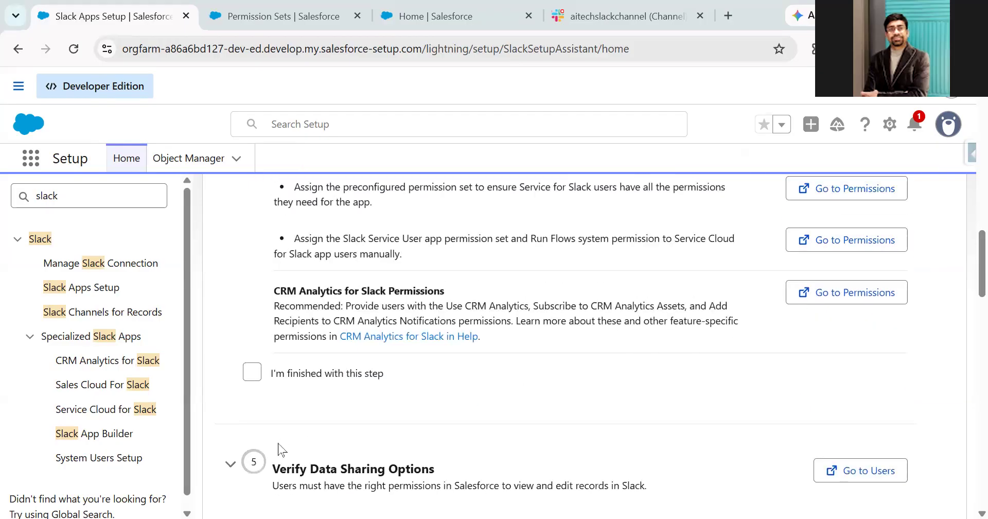
pyautogui.click(252, 375)
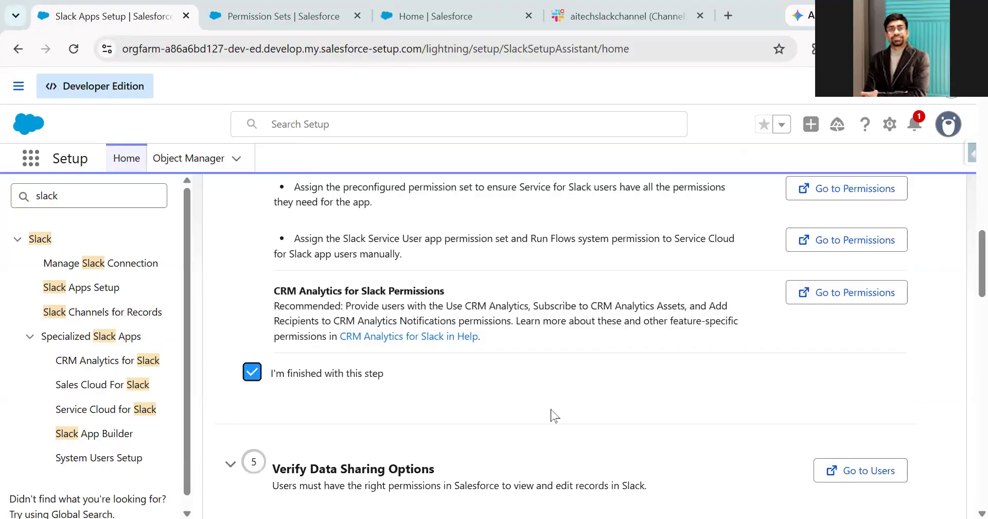
# Set the record detail security for Salesforce apps to Show Record Name and Object Type.
pyautogui.scroll(-2, 551, 412)
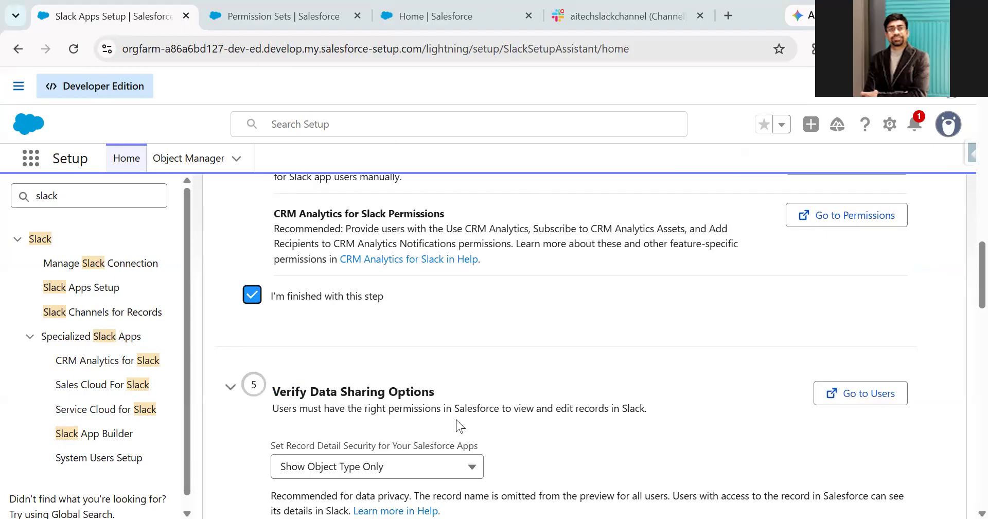
pyautogui.scroll(-3, 540, 343)
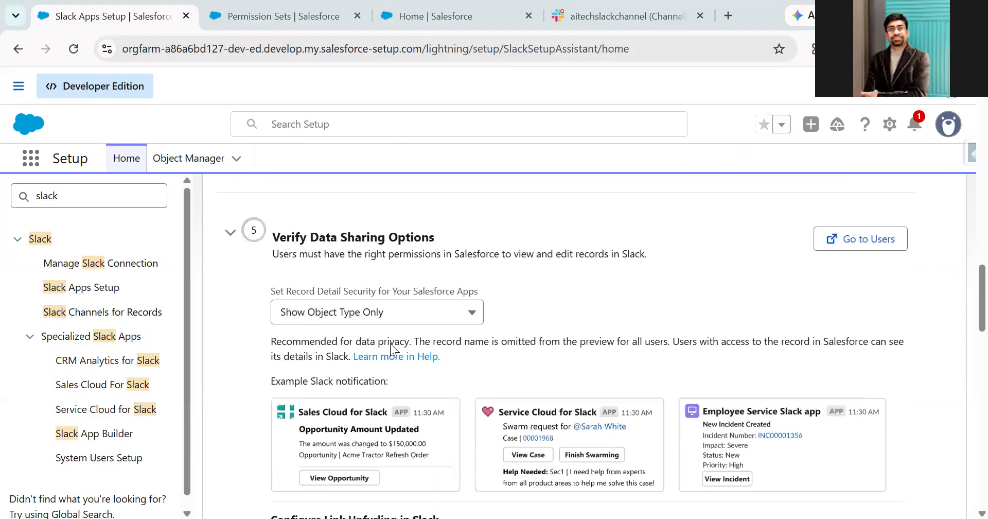
pyautogui.click(317, 313)
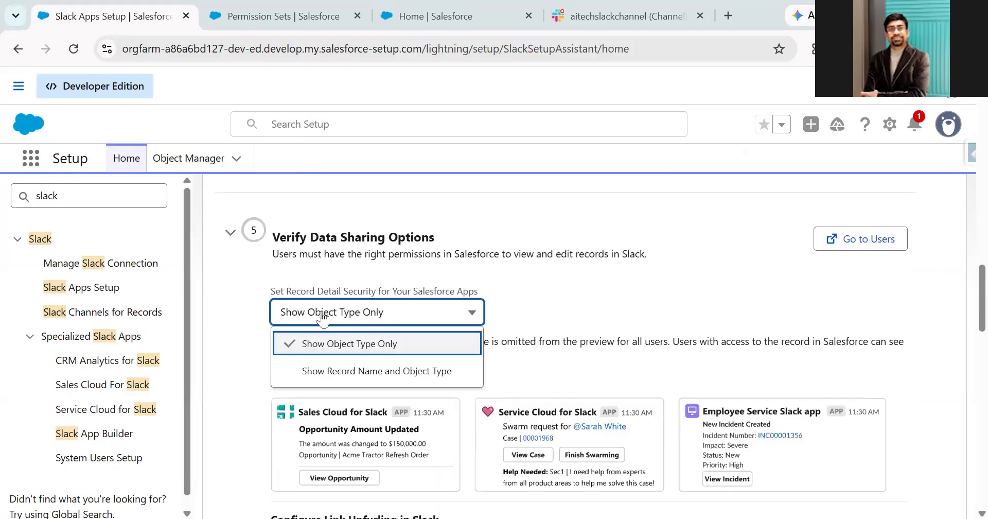
pyautogui.click(318, 370)
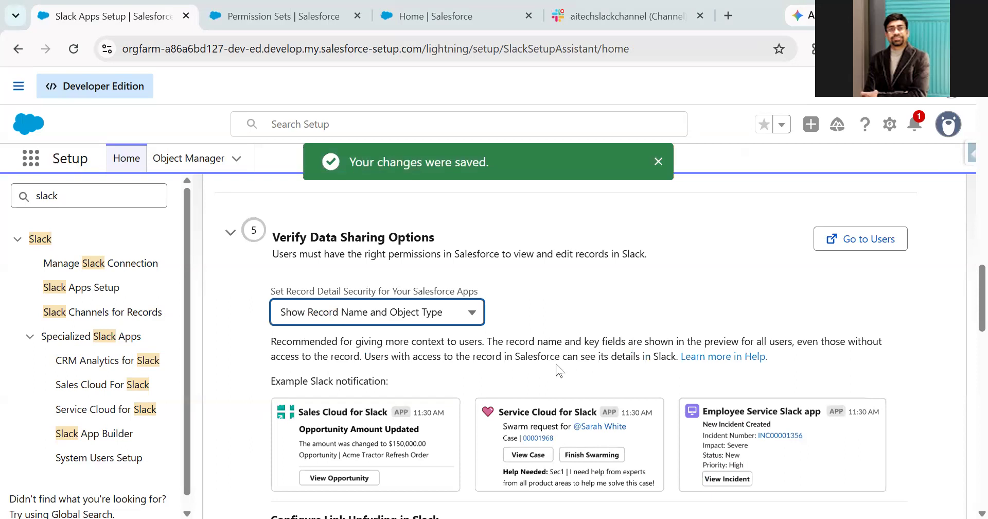
# Keep Link Unfurling at Show Data Based on Link Sharer's Access and mark the object permissions selection as done.
pyautogui.scroll(-2, 562, 370)
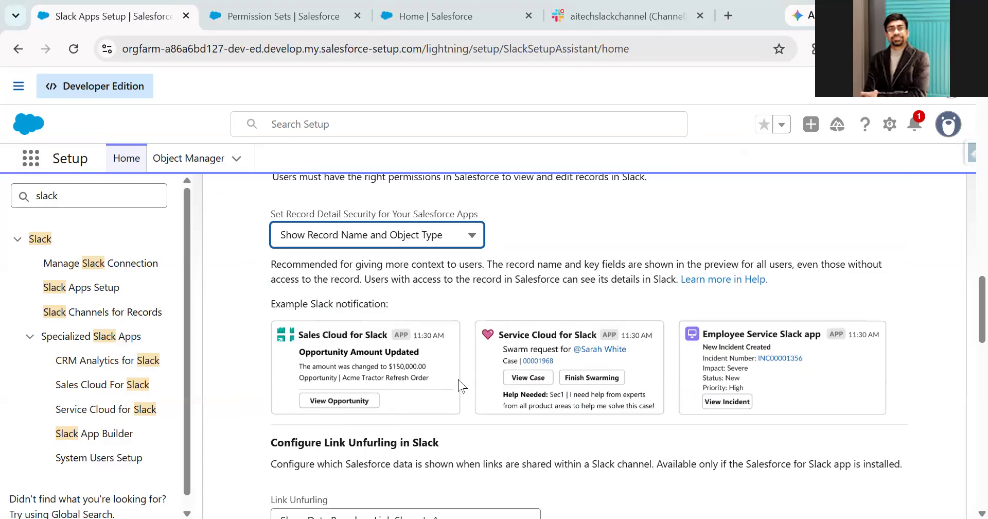
pyautogui.scroll(-1, 478, 387)
pyautogui.scroll(-2, 479, 387)
pyautogui.click(358, 367)
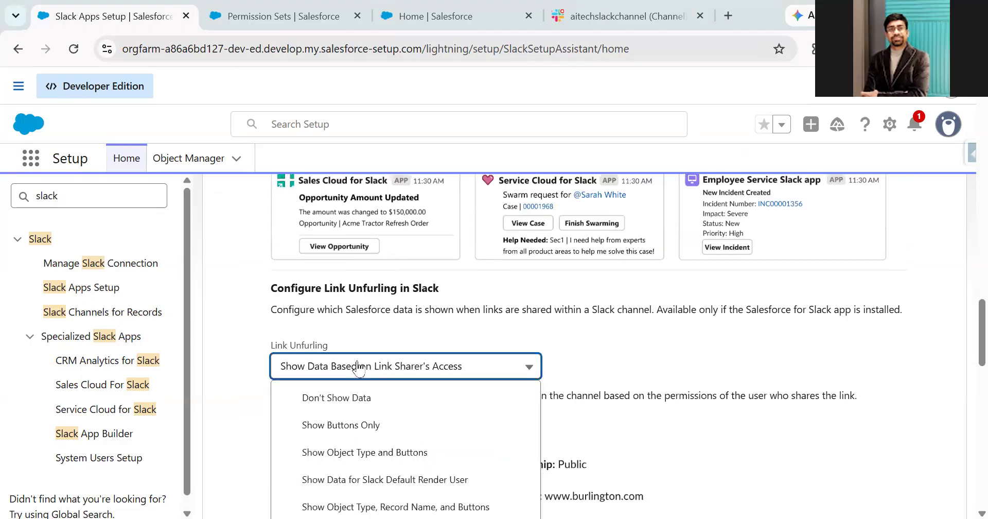
pyautogui.scroll(-3, 395, 370)
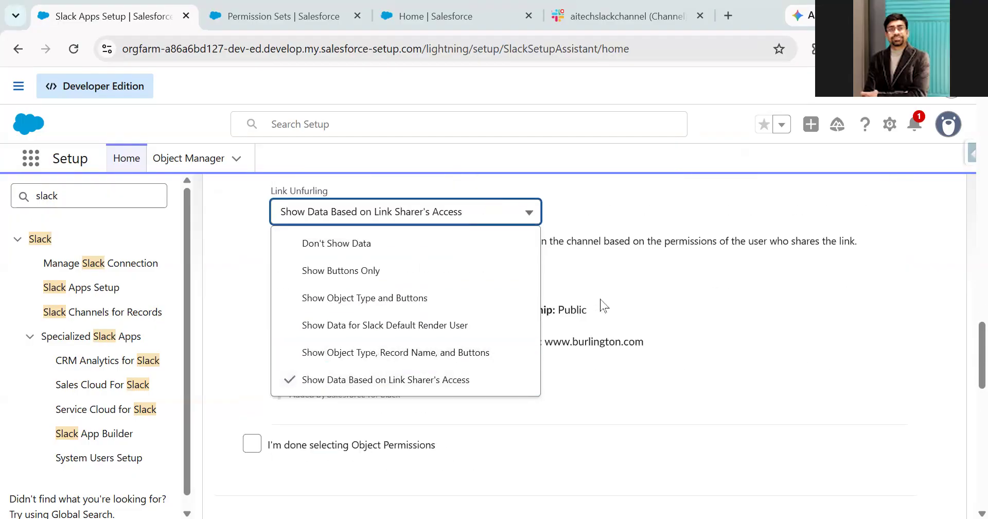
pyautogui.click(730, 157)
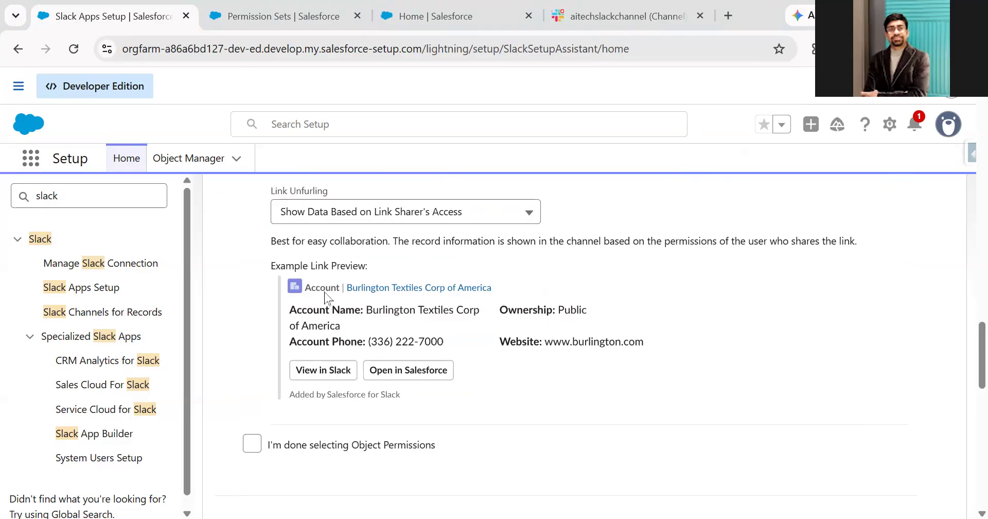
pyautogui.click(399, 213)
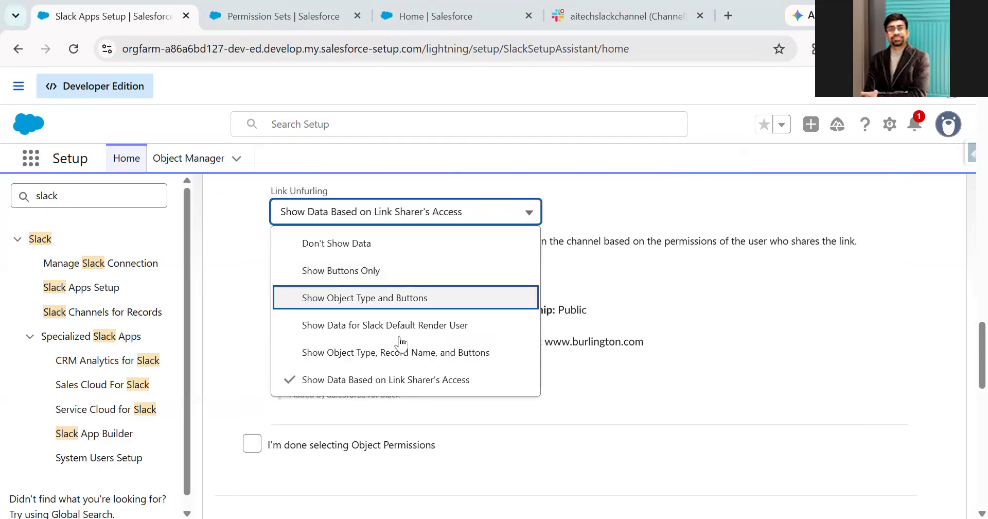
pyautogui.click(397, 383)
pyautogui.moveTo(276, 241); pyautogui.dragTo(456, 240)
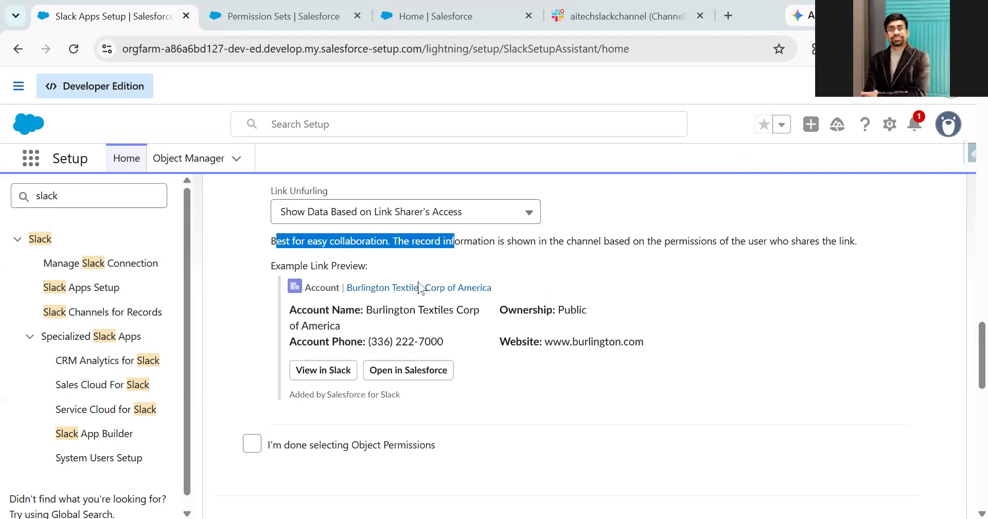
pyautogui.click(251, 444)
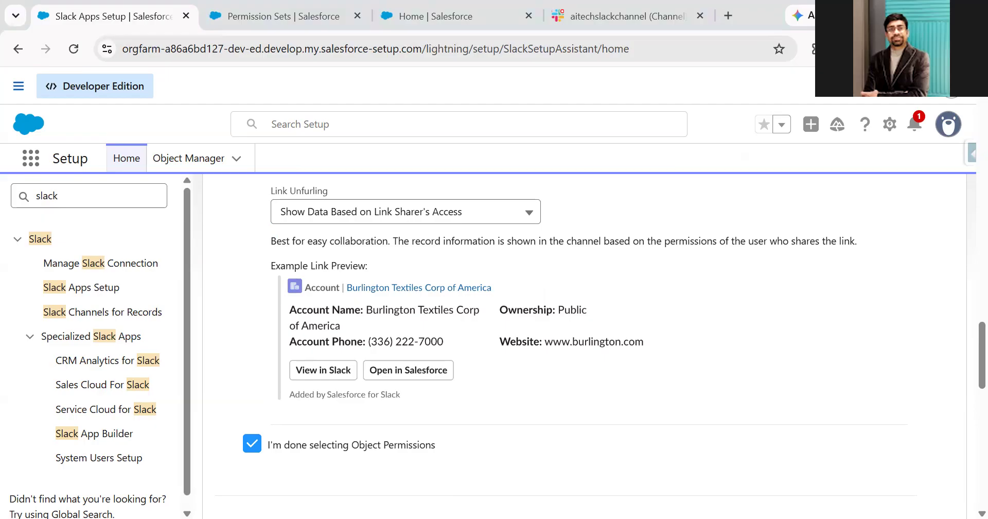
pyautogui.scroll(-5, 474, 359)
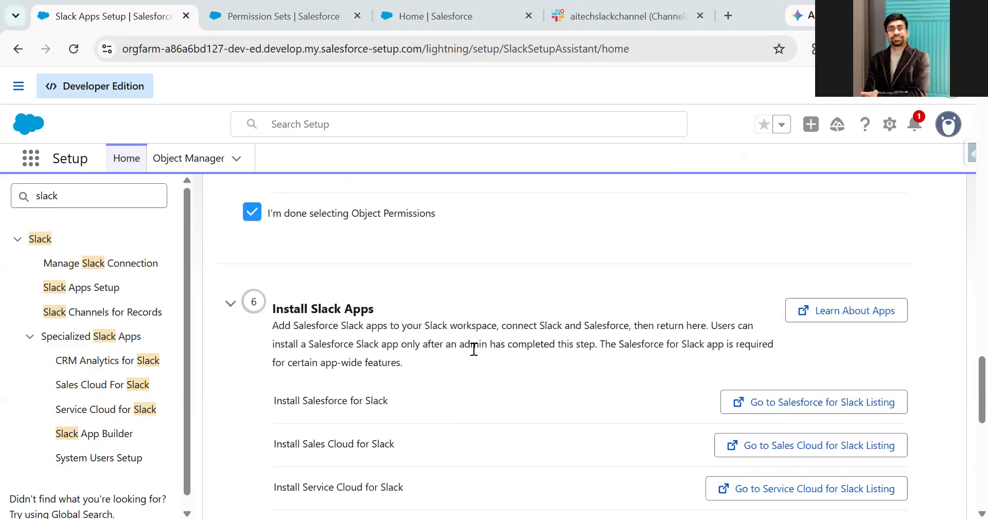
# Open the Salesforce for Slack listing from the Install Slack Apps step and add the app to Slack.
pyautogui.scroll(-2, 472, 348)
pyautogui.moveTo(316, 323); pyautogui.dragTo(405, 328)
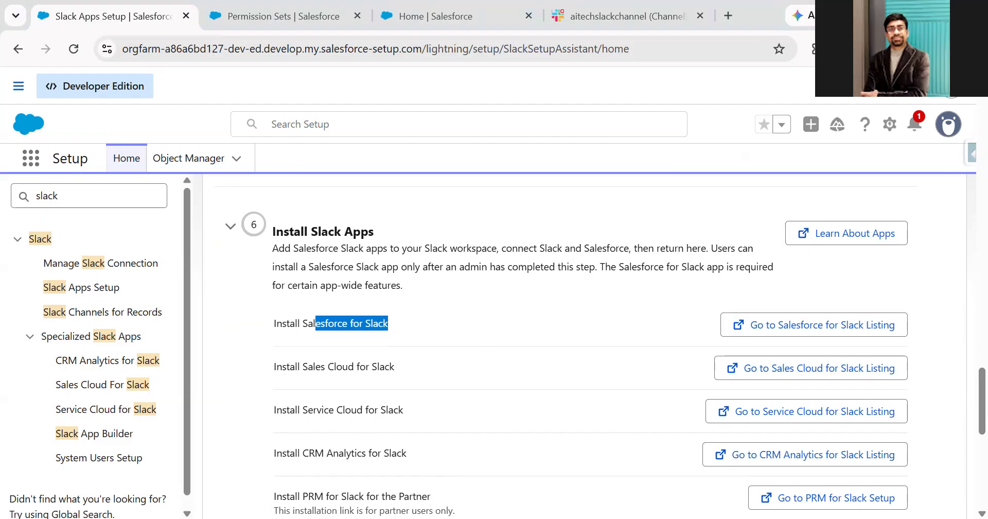
pyautogui.click(797, 332)
pyautogui.click(532, 435)
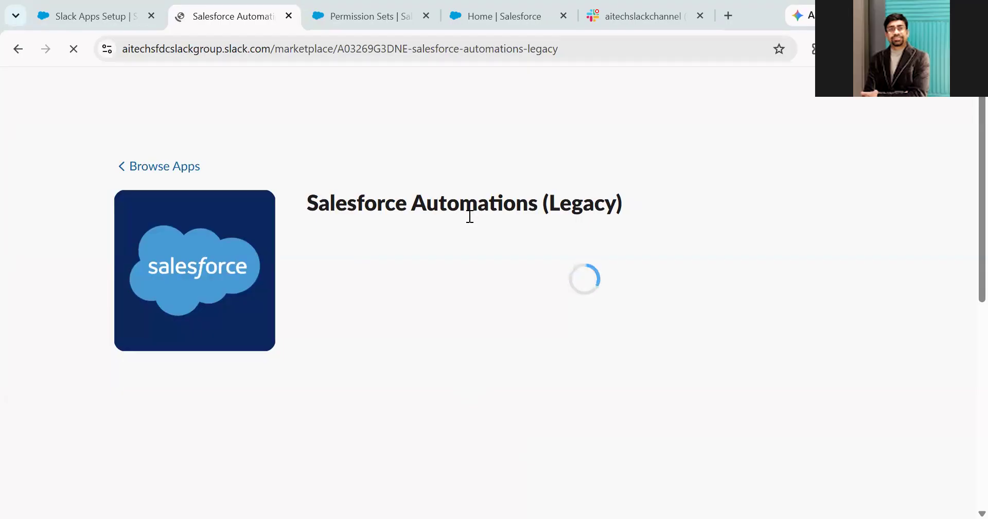
pyautogui.click(76, 15)
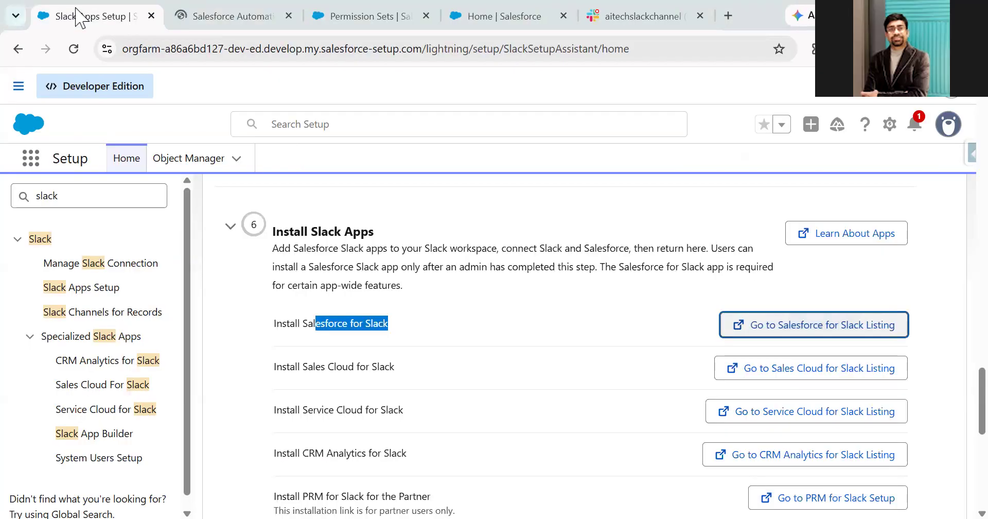
pyautogui.click(264, 13)
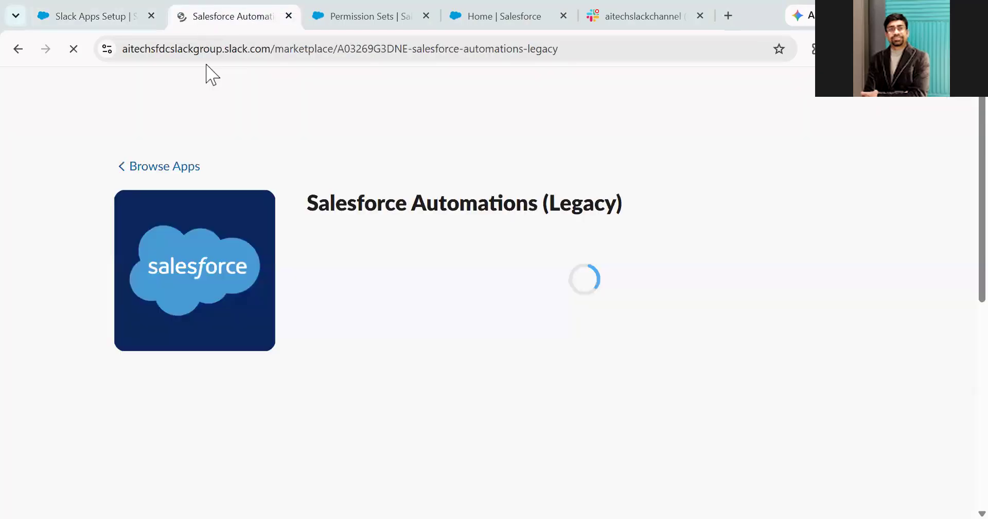
pyautogui.scroll(-3, 265, 387)
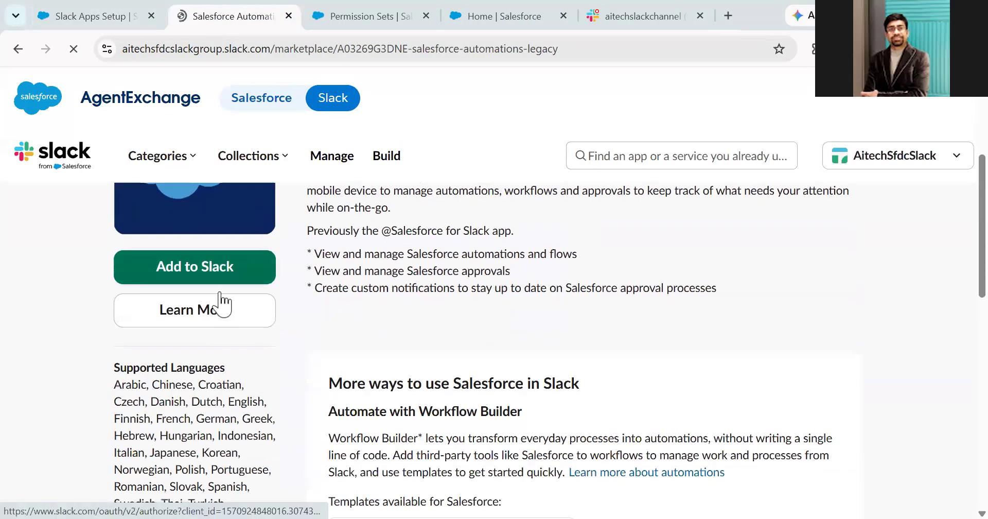
pyautogui.click(203, 268)
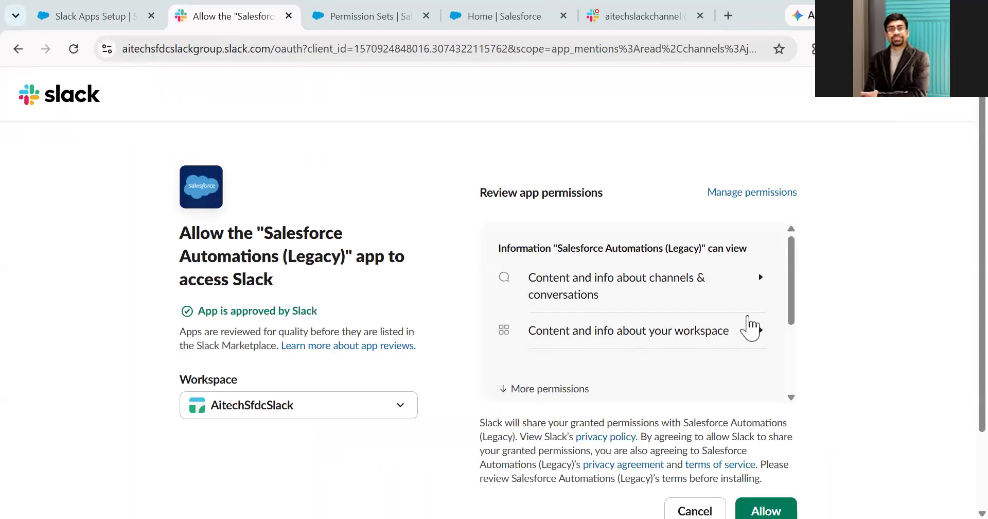
# Allow the Salesforce Automations (Legacy) app to access the AitechSfdcSlack workspace.
pyautogui.scroll(-2, 749, 340)
pyautogui.scroll(-2, 784, 502)
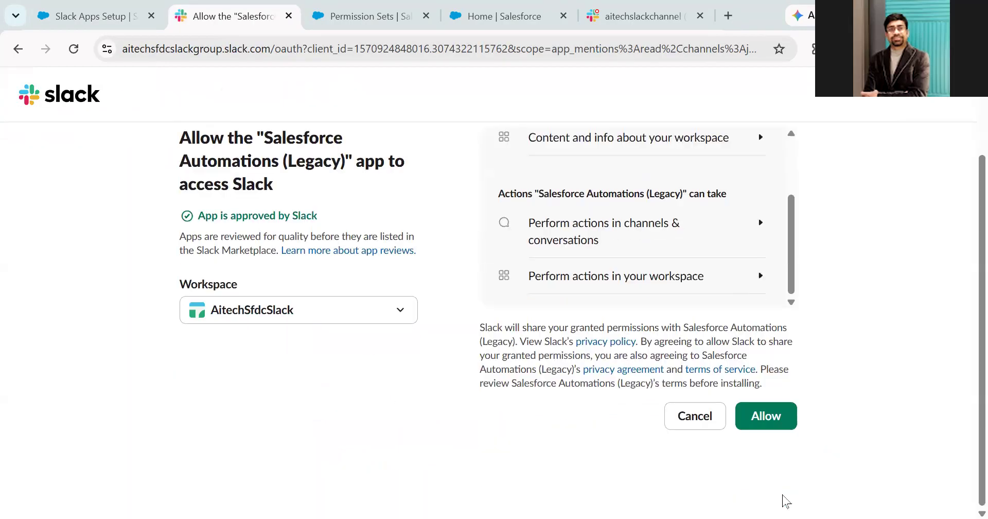
pyautogui.click(773, 425)
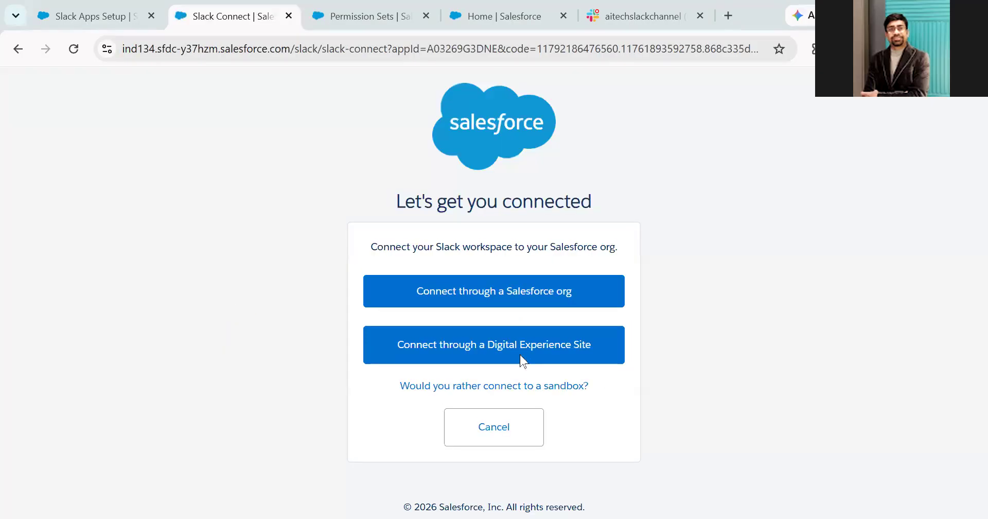
# Connect the Slack workspace through the Salesforce org, logging in with the org username and password and approving access.
pyautogui.click(463, 304)
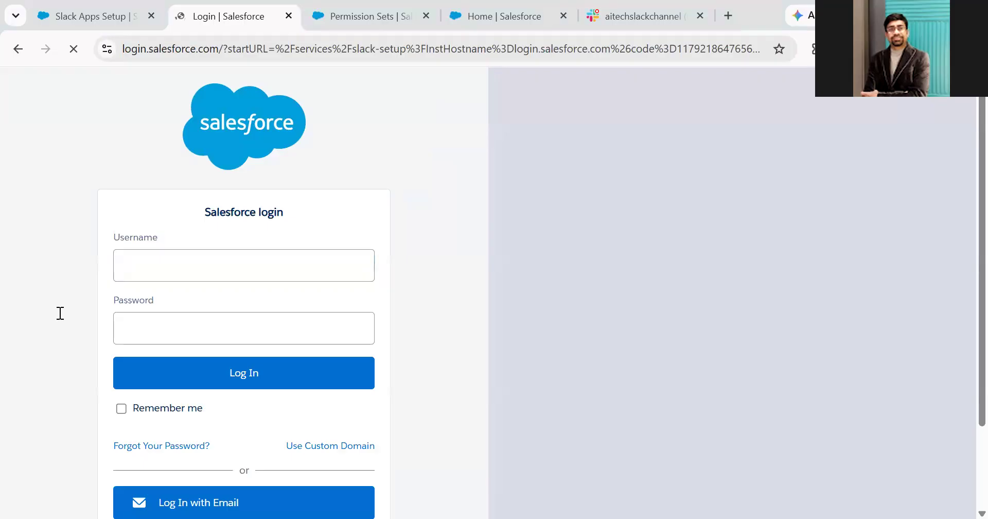
pyautogui.click(218, 259)
pyautogui.hotkey('ctrl', 'v')
pyautogui.click(181, 320)
pyautogui.write('•')
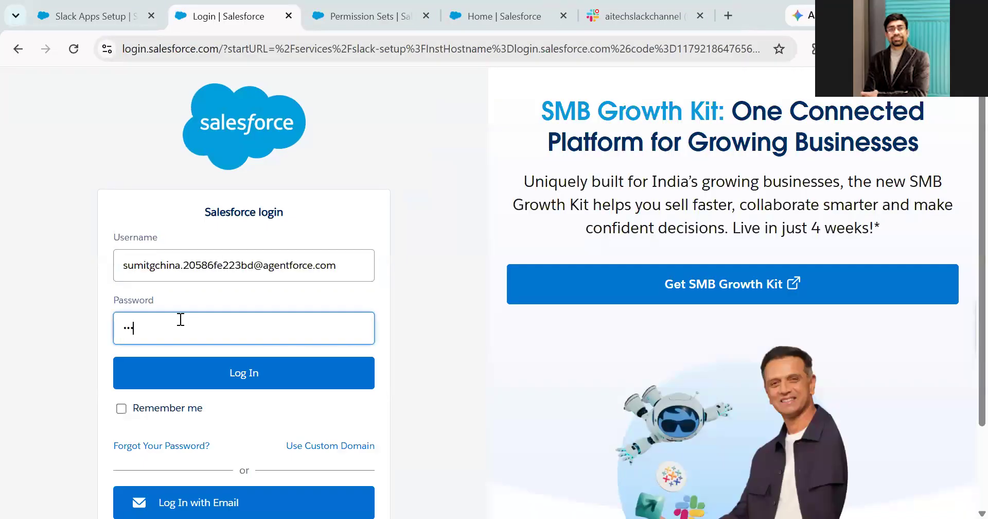
pyautogui.write('•')
pyautogui.press('Return')
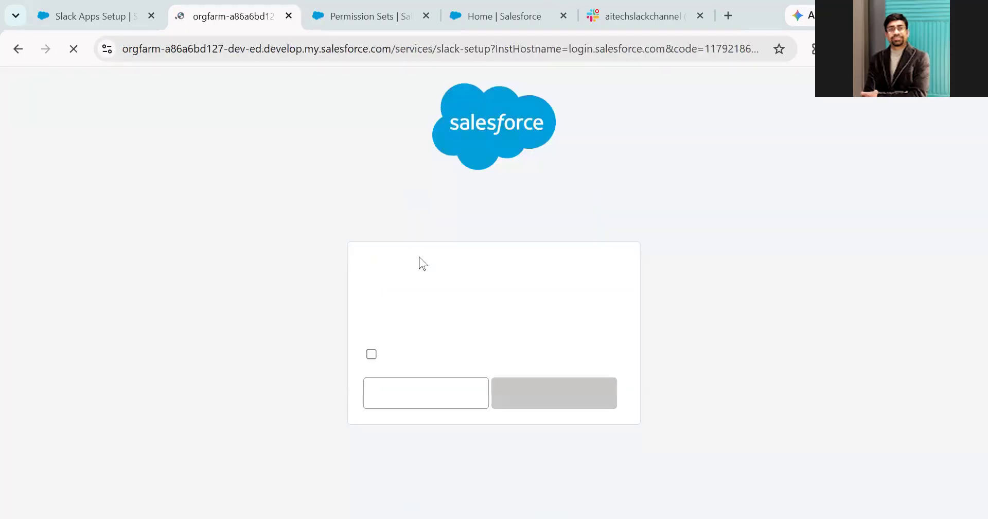
pyautogui.click(371, 358)
pyautogui.click(569, 416)
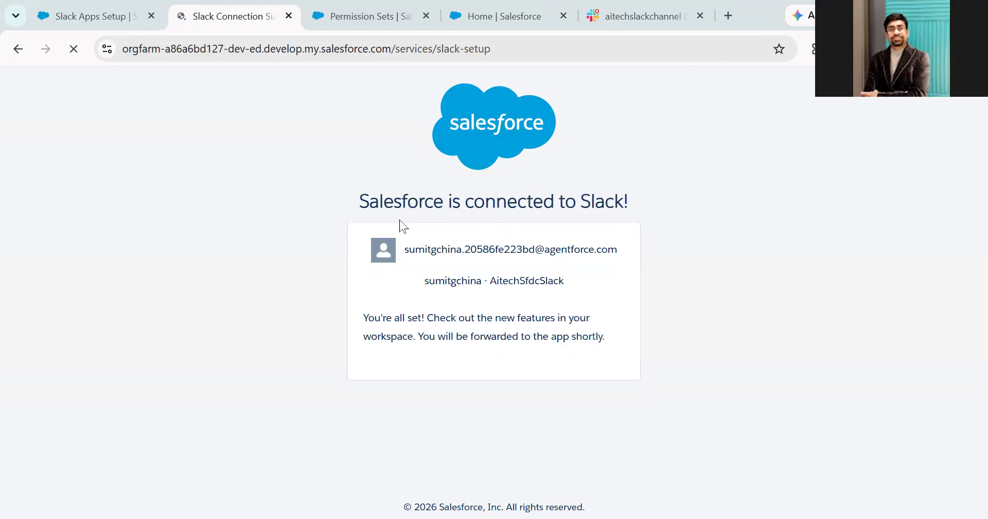
# Check the Slack workspace's app list for the newly connected Salesforce for Slack app.
pyautogui.click(622, 21)
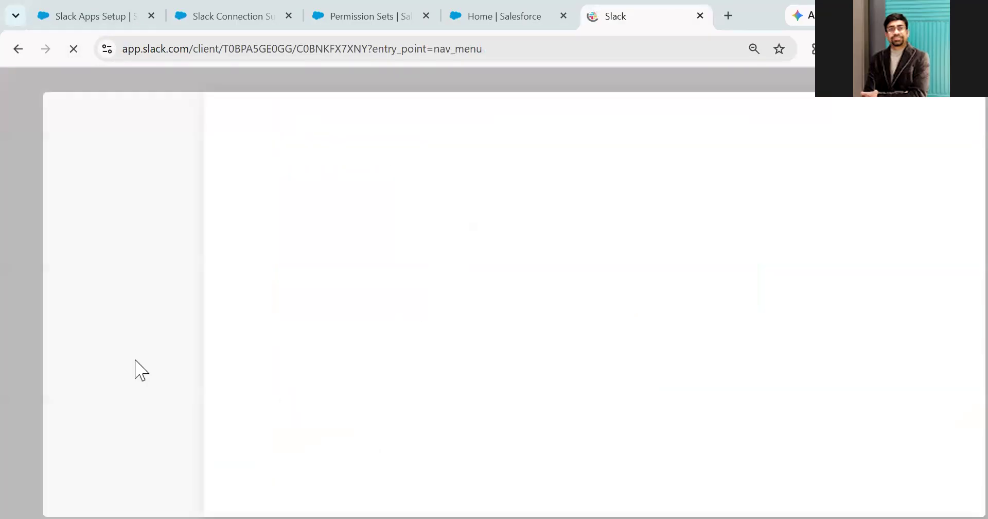
pyautogui.click(215, 16)
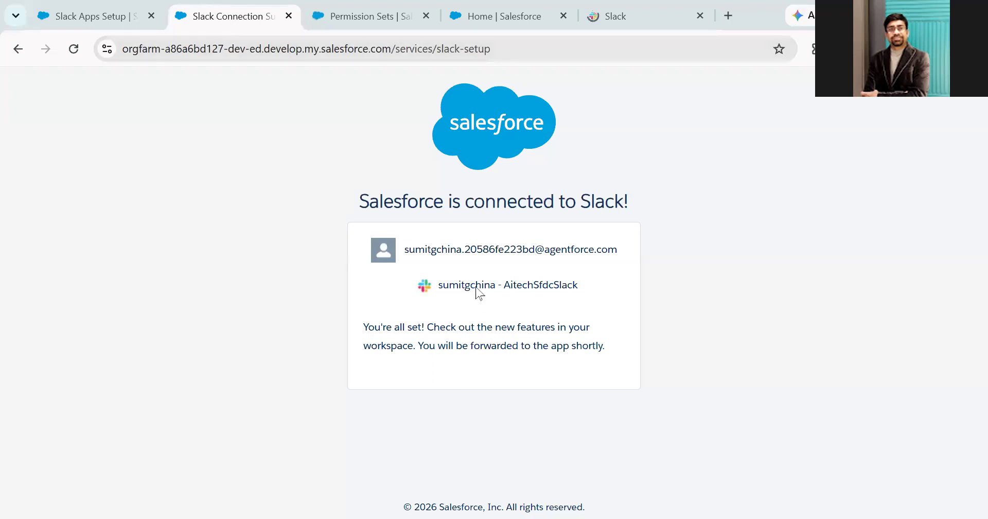
pyautogui.click(606, 14)
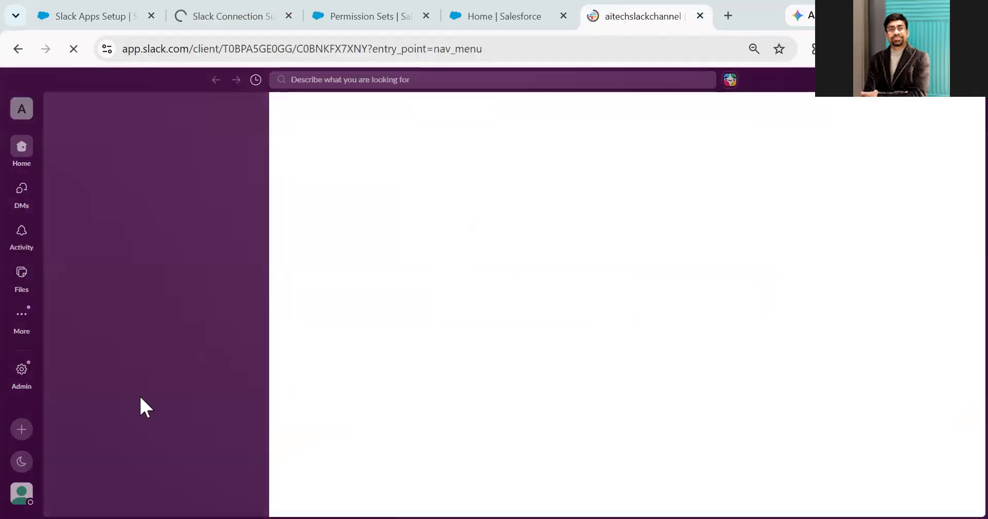
pyautogui.click(240, 11)
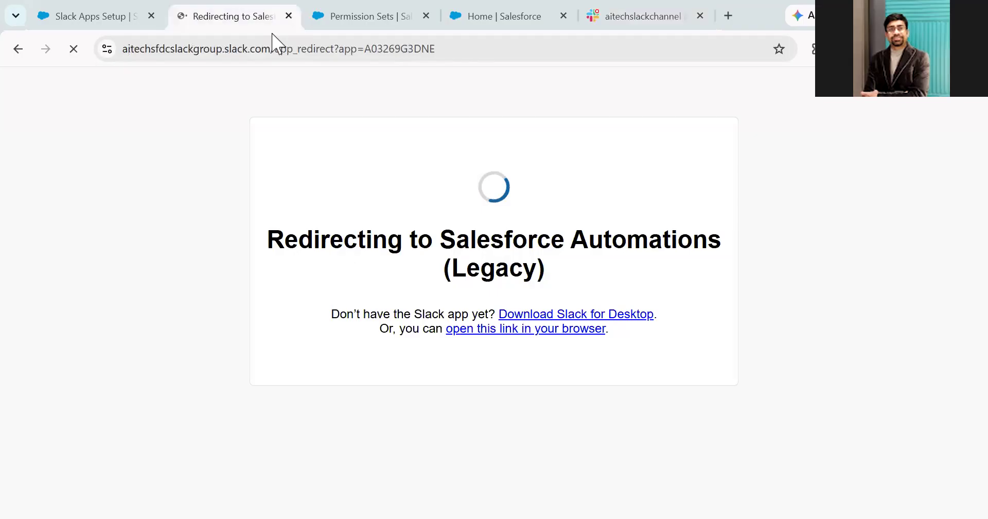
pyautogui.click(624, 13)
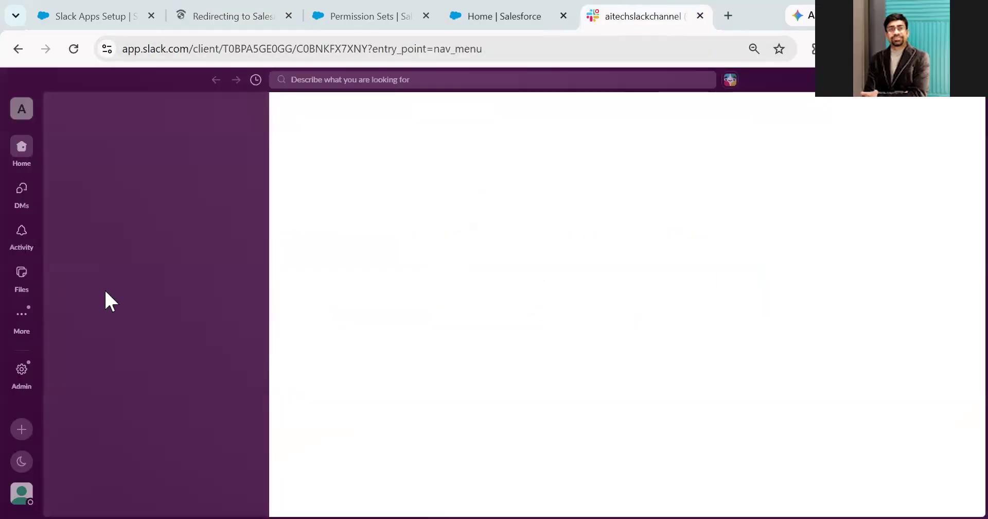
pyautogui.scroll(-3, 139, 404)
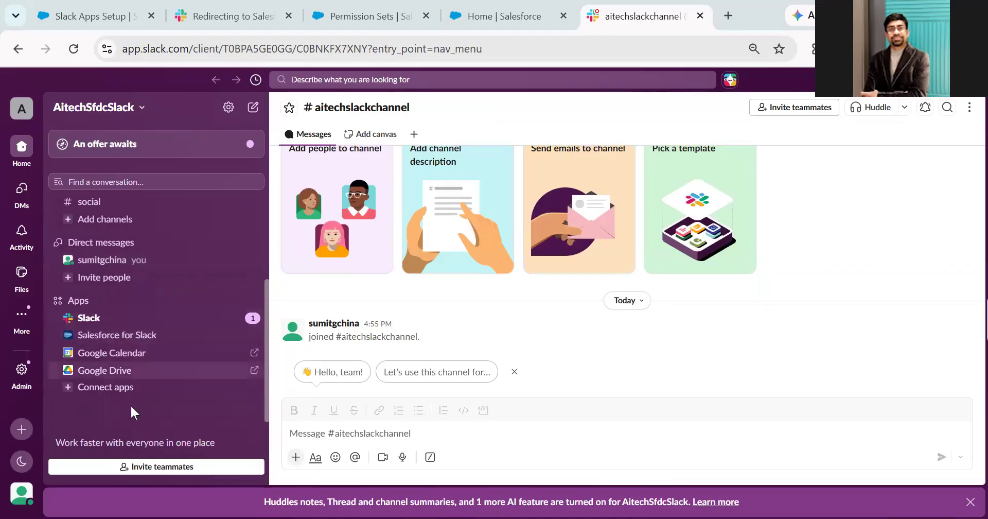
# Open the Sales Cloud for Slack listing from the Install Slack Apps step, confirming the redirect.
pyautogui.click(119, 16)
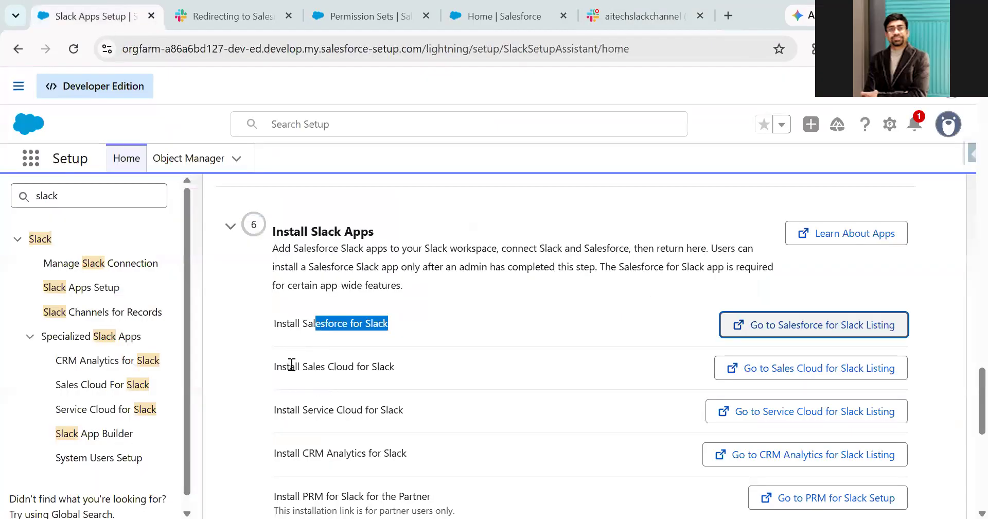
pyautogui.click(779, 375)
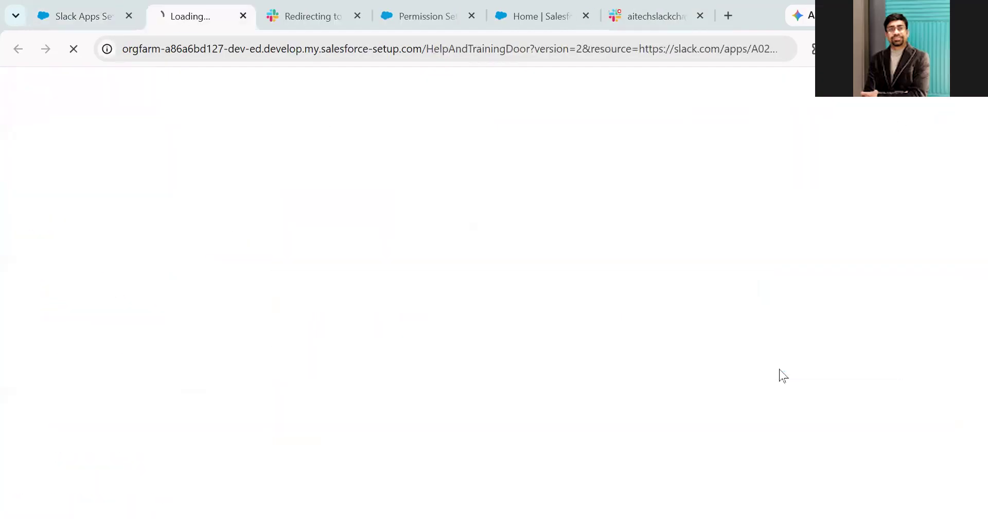
pyautogui.click(346, 21)
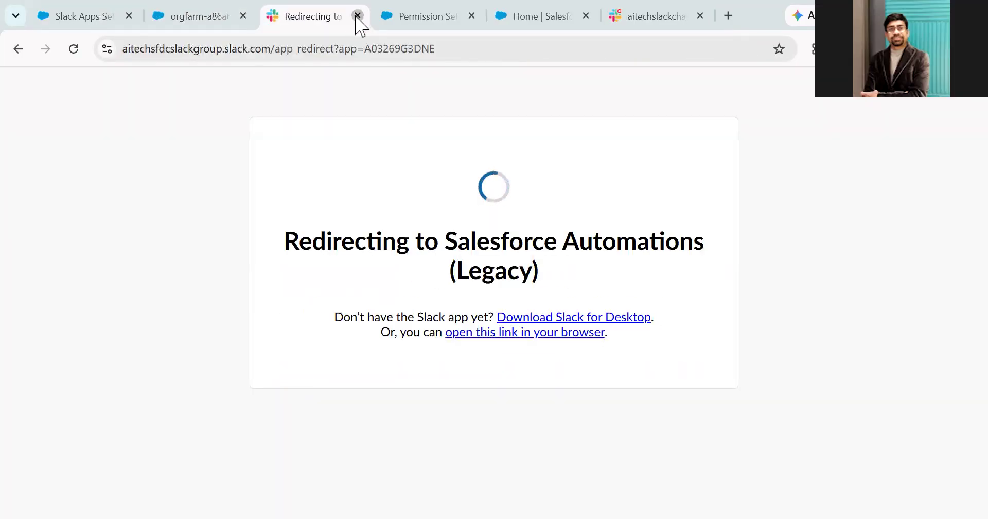
pyautogui.click(357, 16)
pyautogui.click(200, 16)
pyautogui.click(519, 441)
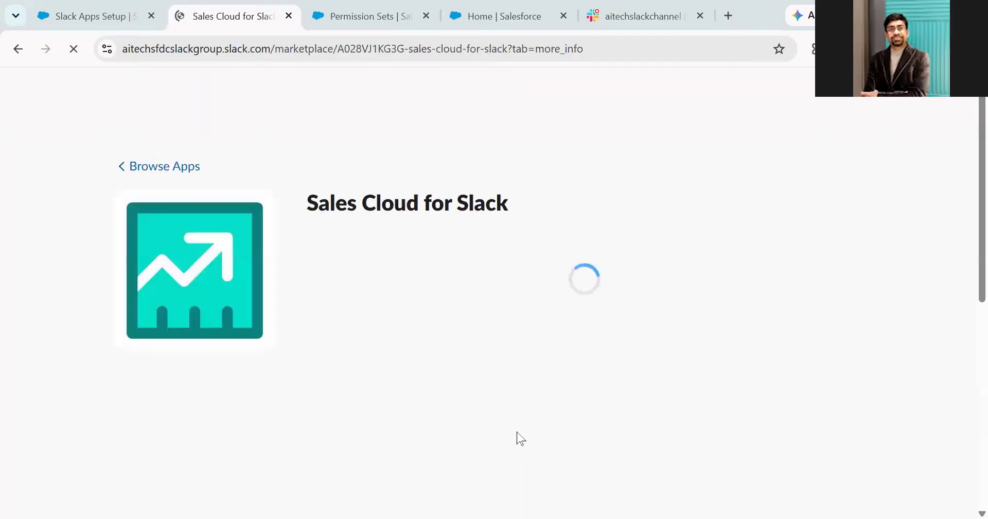
# Open the Service Cloud for Slack listing from the Install Slack Apps step, confirming the redirect.
pyautogui.click(136, 12)
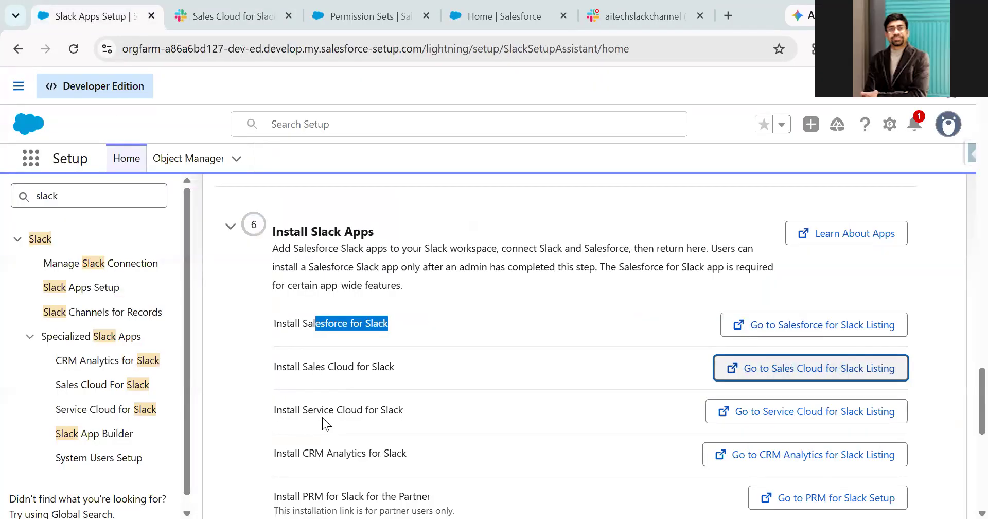
pyautogui.click(783, 418)
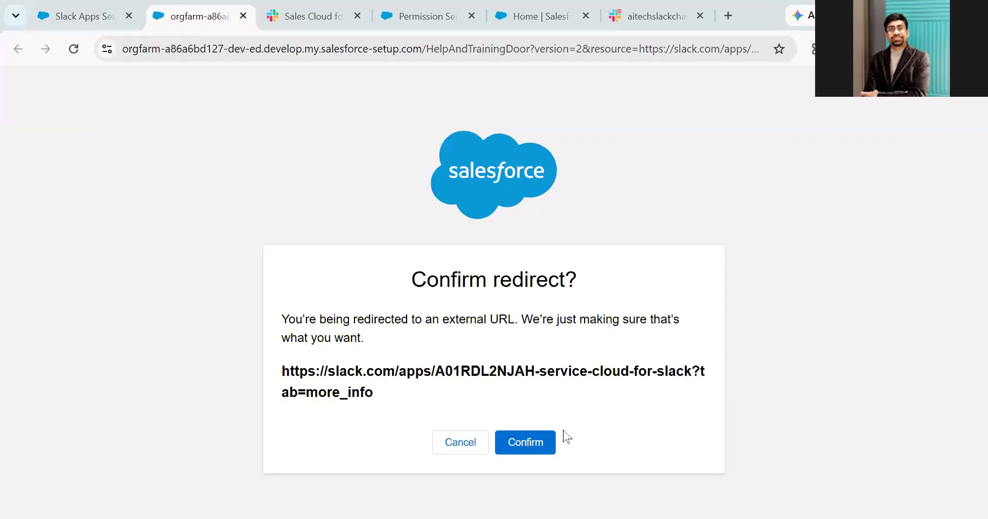
pyautogui.click(517, 443)
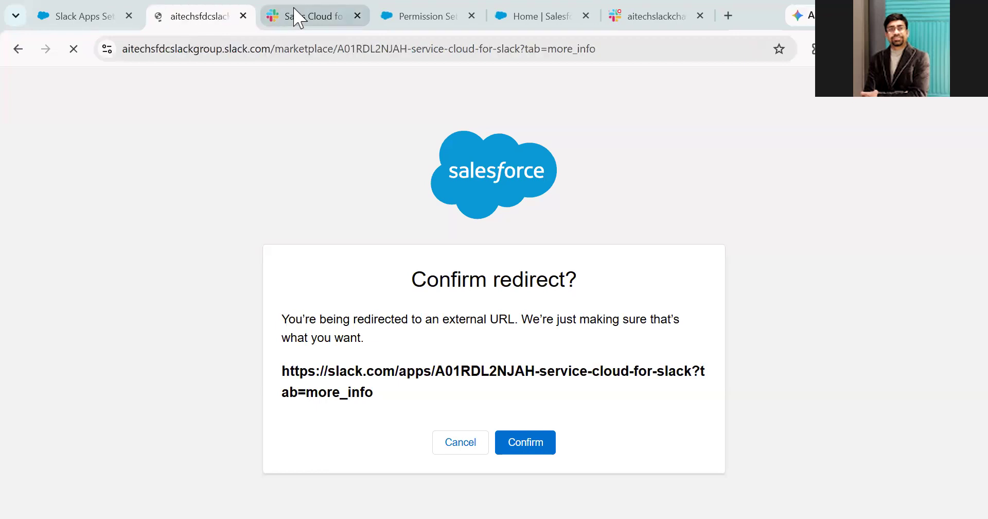
# Try to add the Sales Cloud for Slack app to Slack from its listing.
pyautogui.click(298, 16)
pyautogui.scroll(-5, 229, 407)
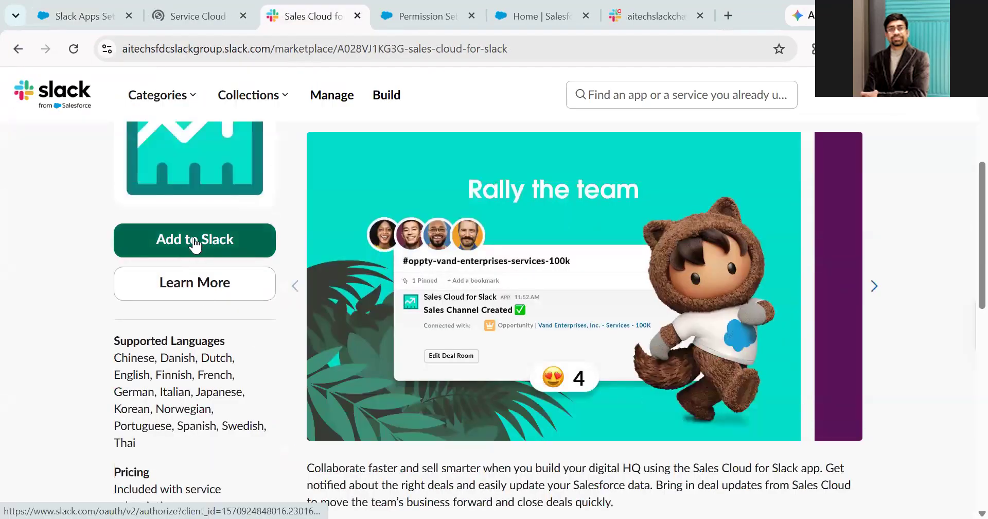
pyautogui.click(194, 242)
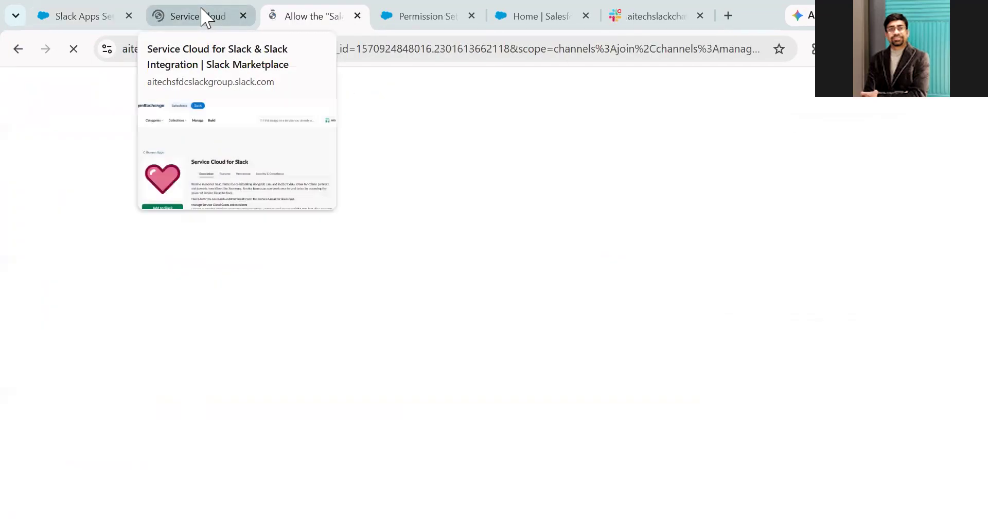
# Try to add Service Cloud for Slack to Slack and allow its access to the AitechSfdcSlack workspace.
pyautogui.click(204, 15)
pyautogui.scroll(-3, 205, 380)
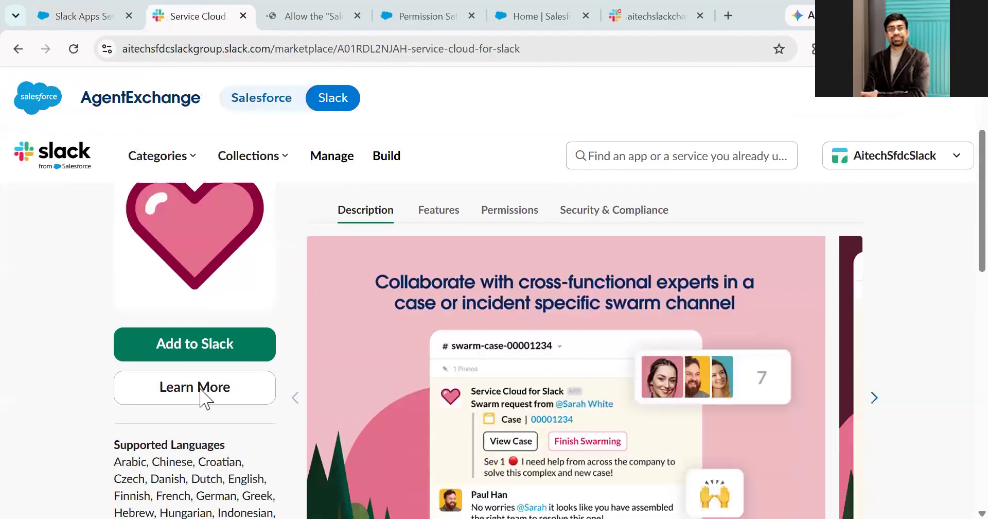
pyautogui.click(194, 346)
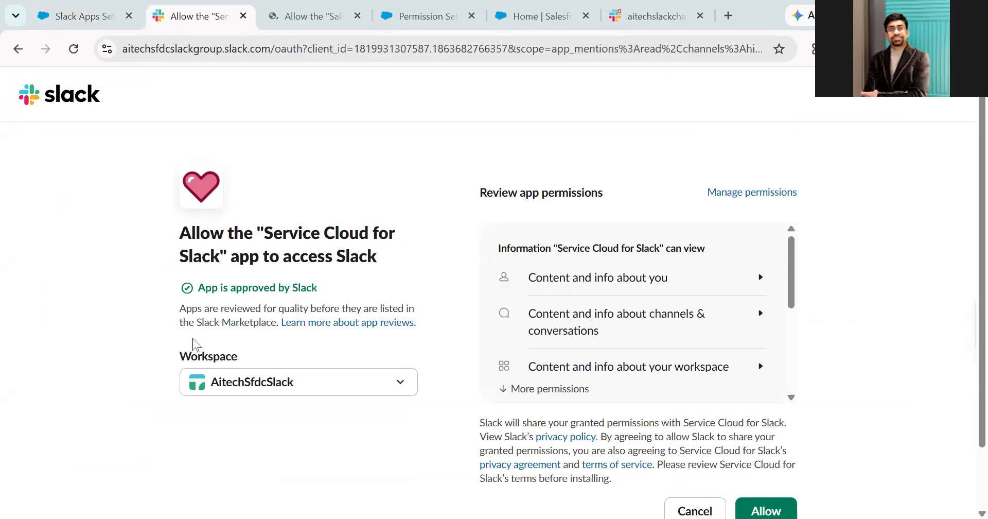
pyautogui.scroll(-1, 734, 463)
pyautogui.click(766, 438)
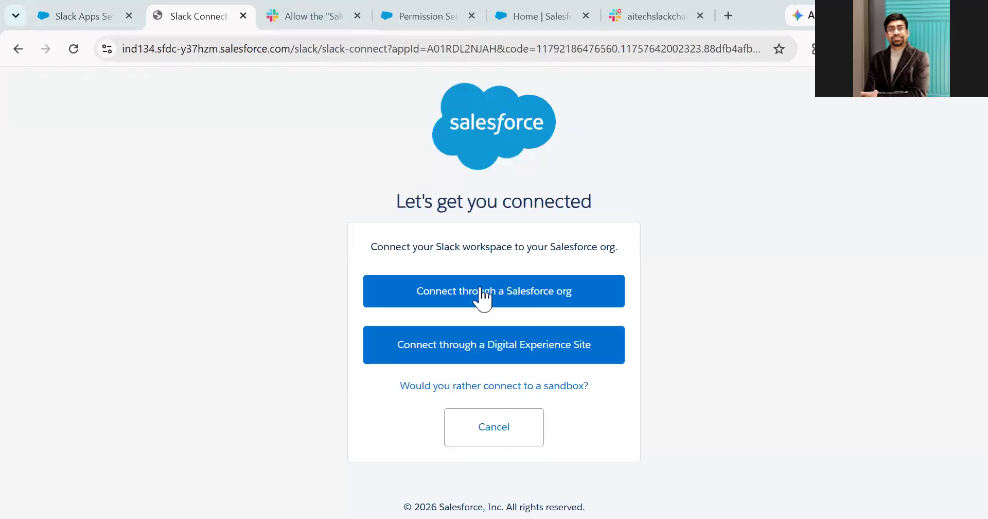
# Connect through the Salesforce org for Service Cloud, logging in with the org username and account password.
pyautogui.click(483, 295)
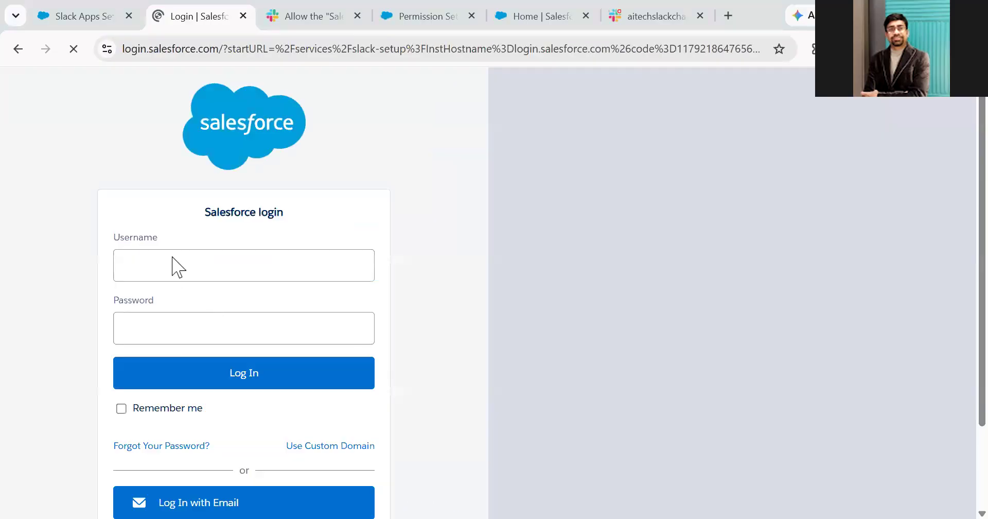
pyautogui.click(173, 257)
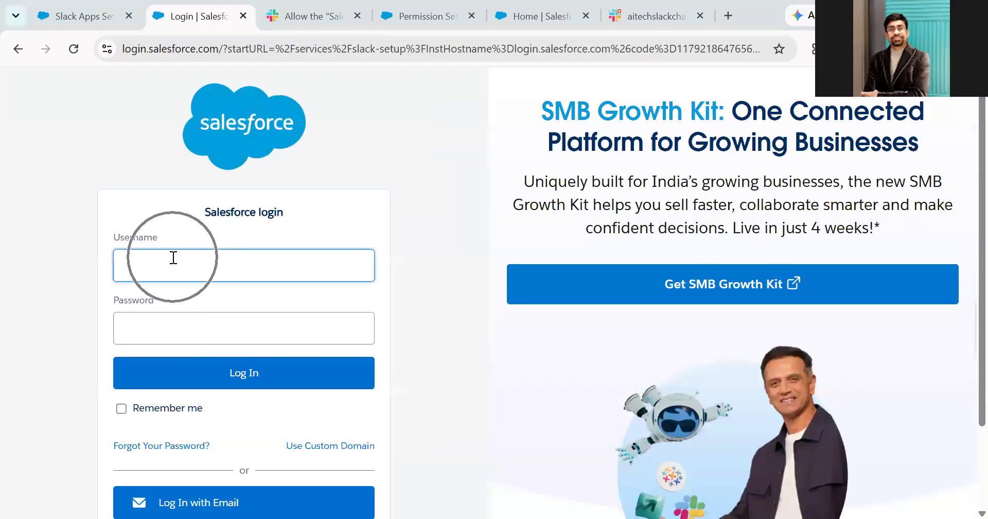
pyautogui.hotkey('ctrl', 'v')
pyautogui.click(139, 331)
pyautogui.write('a')
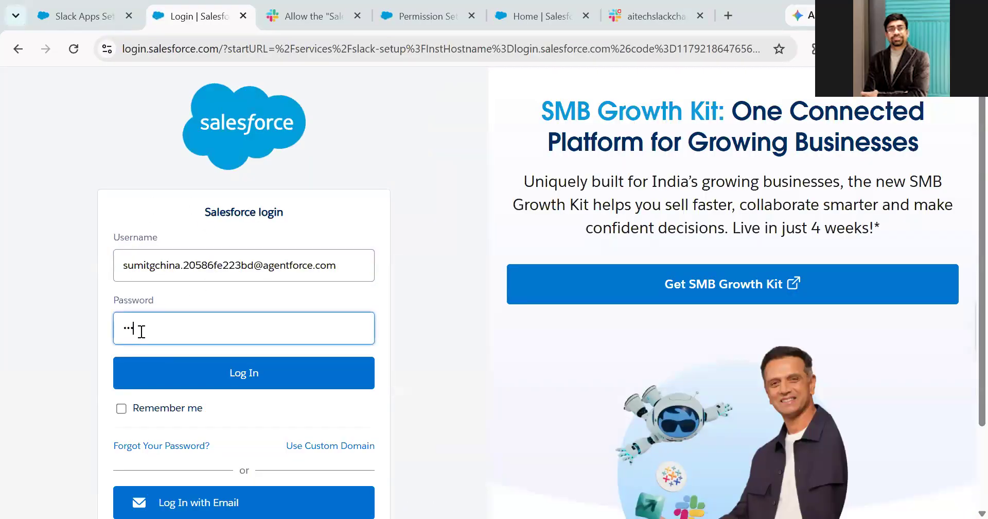
pyautogui.press('Return')
# Allow Sales Cloud for Slack access to the AitechSlackWorkSpace workspace and log in to the Salesforce org with the account password.
pyautogui.click(282, 16)
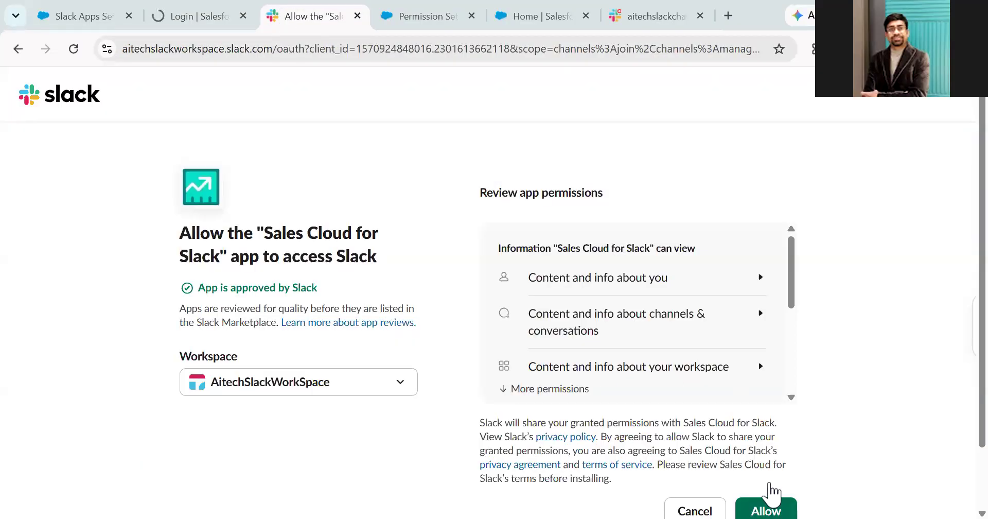
pyautogui.click(766, 507)
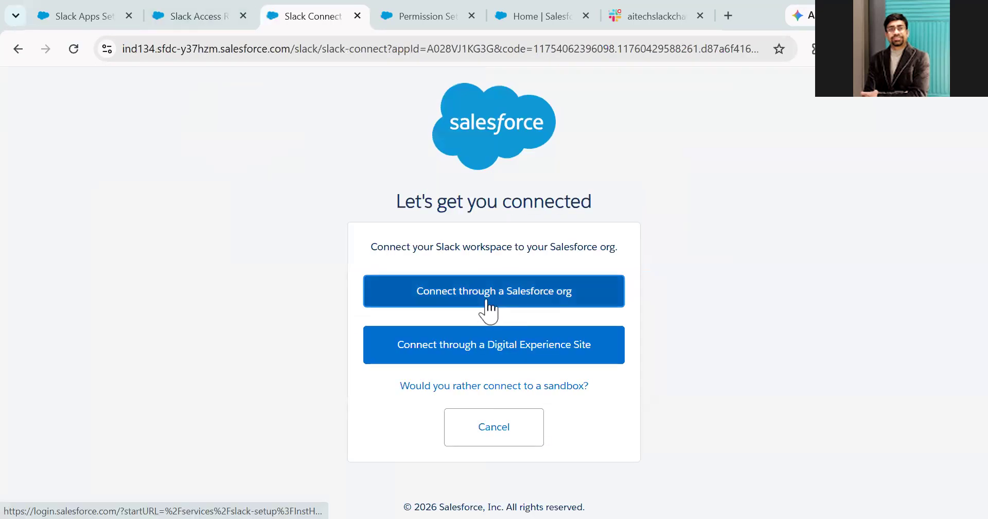
pyautogui.click(488, 304)
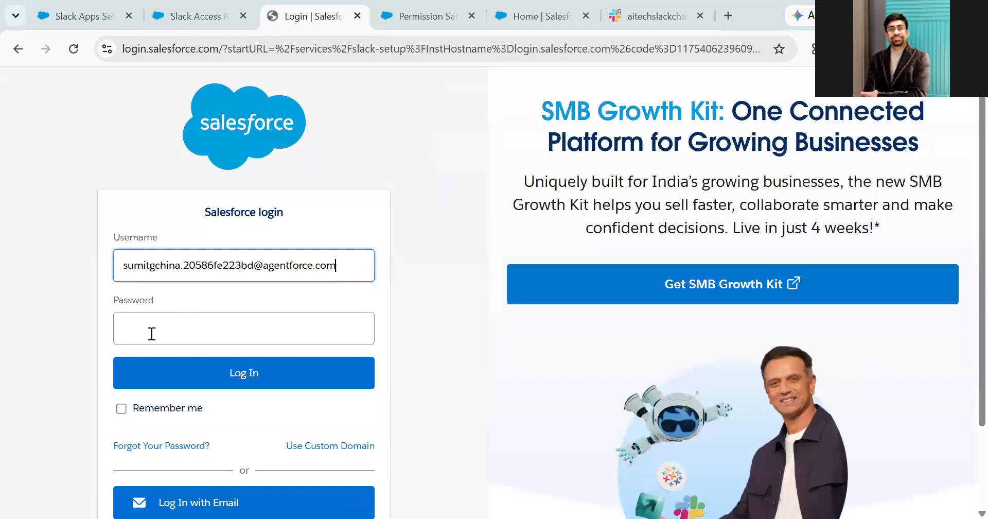
pyautogui.click(152, 334)
pyautogui.write('S')
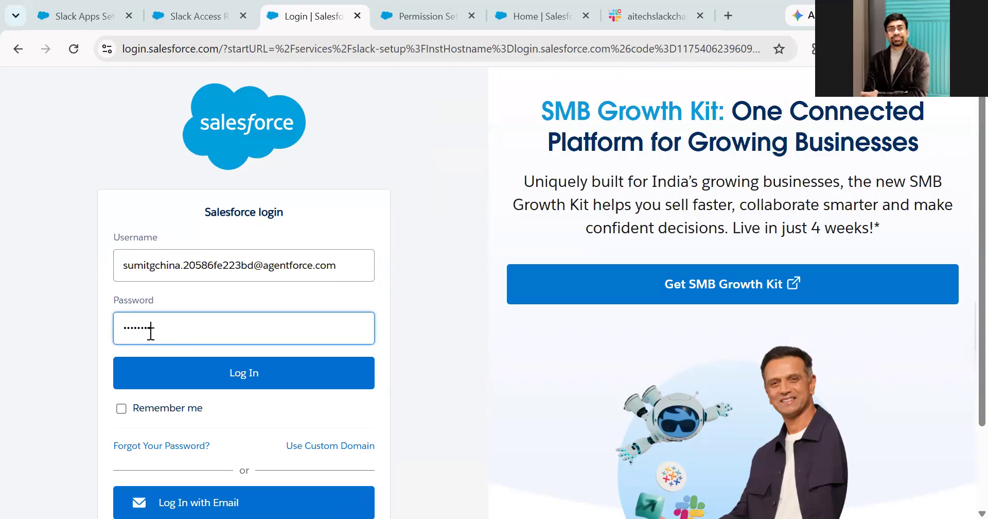
pyautogui.press('Return')
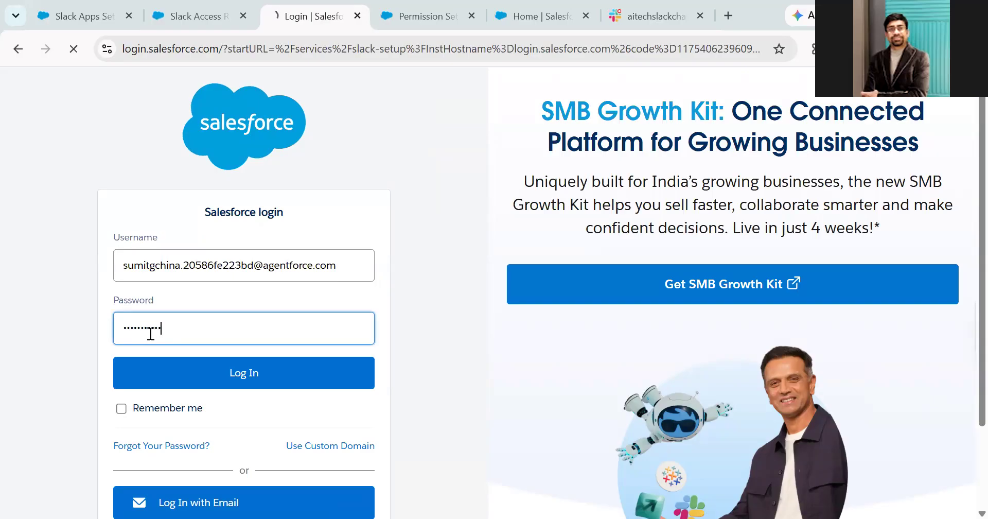
# Try to approve Slack's access to the Salesforce account for Service Cloud for Slack and resubmit the page.
pyautogui.click(234, 15)
pyautogui.click(371, 358)
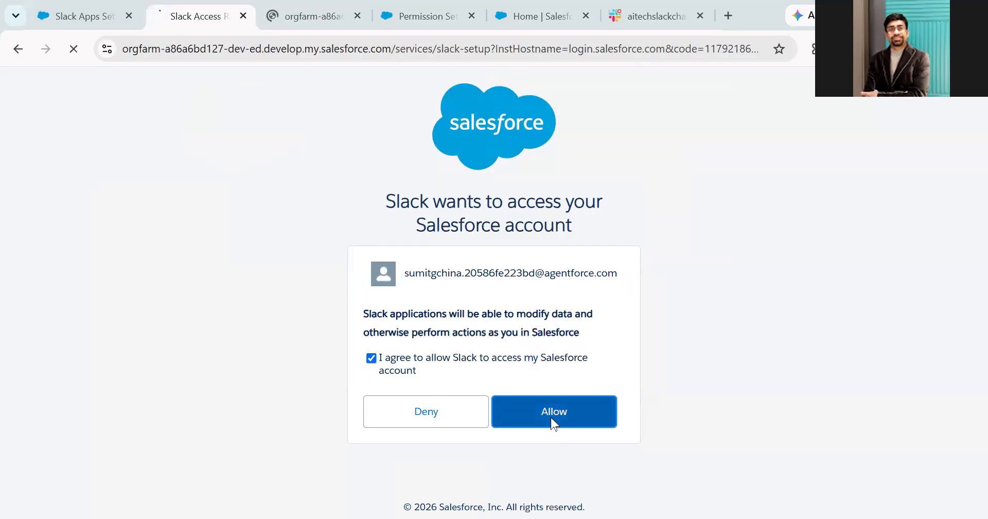
pyautogui.click(553, 417)
pyautogui.click(74, 49)
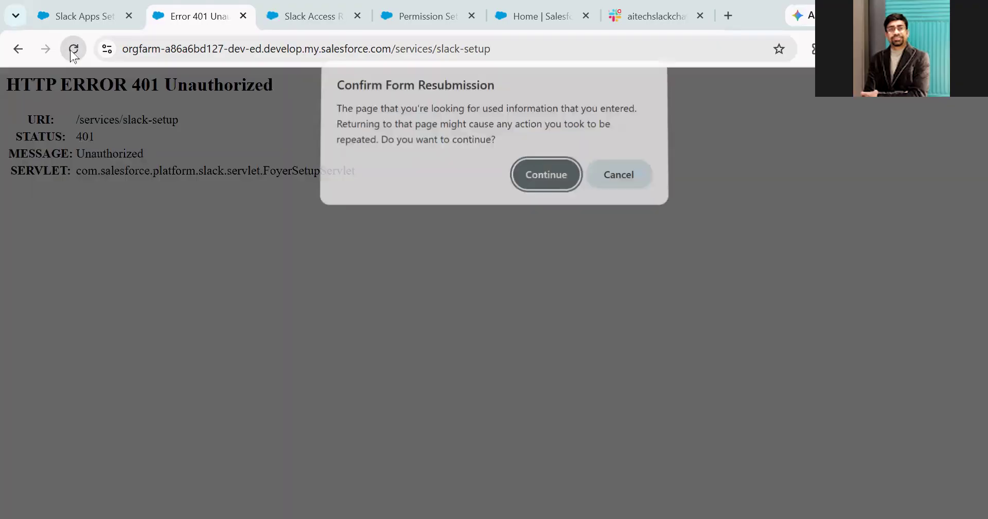
pyautogui.click(535, 172)
# Try to approve Slack's access to the Salesforce account for Sales Cloud for Slack, then close both connection tabs.
pyautogui.click(325, 17)
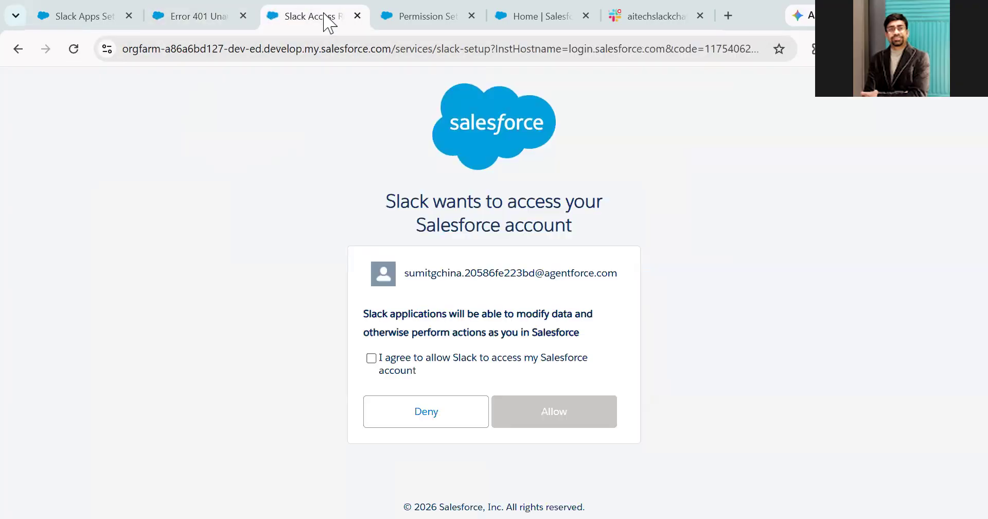
pyautogui.click(371, 358)
pyautogui.click(549, 423)
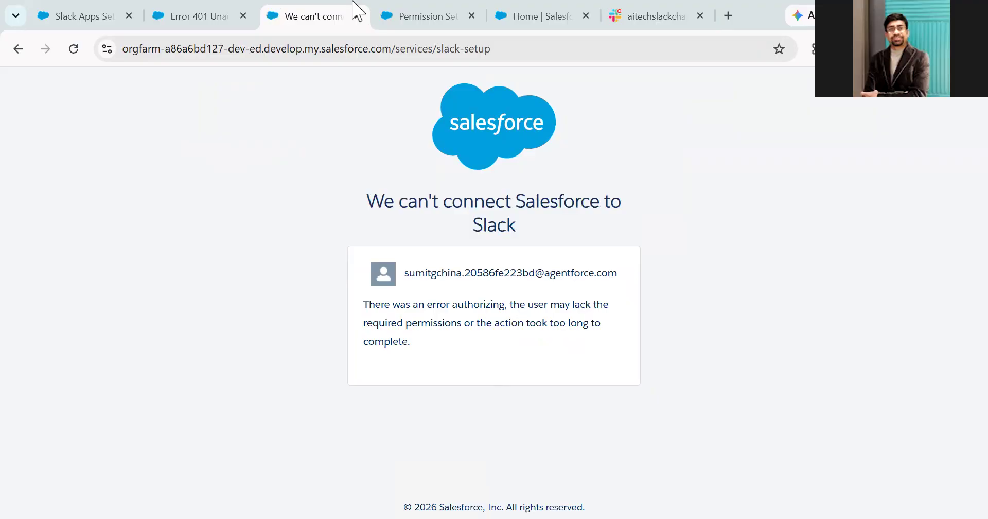
pyautogui.click(206, 16)
pyautogui.click(243, 16)
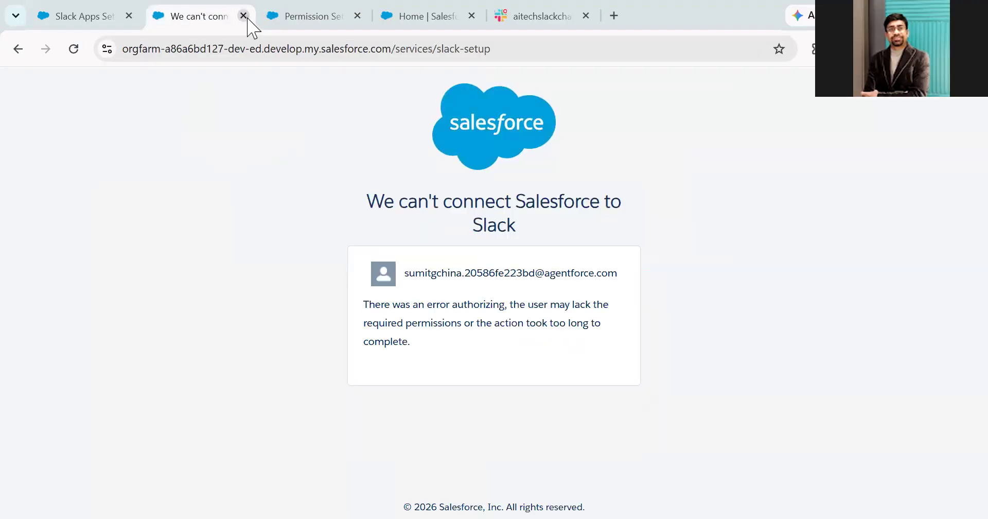
pyautogui.click(244, 16)
# Reopen the Sales Cloud for Slack listing, add it to Slack, and allow access to the AitechSfdcSlack workspace.
pyautogui.click(82, 14)
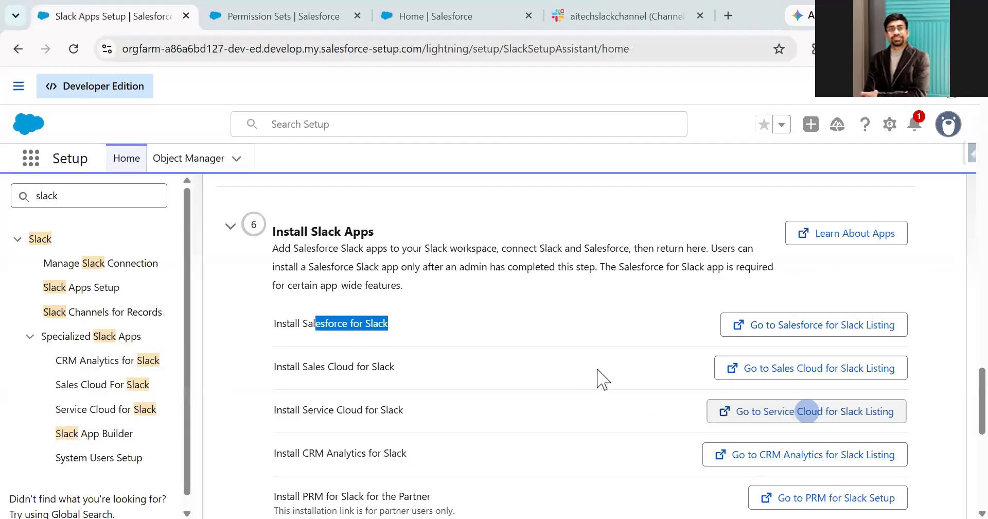
pyautogui.scroll(-2, 603, 379)
pyautogui.click(717, 289)
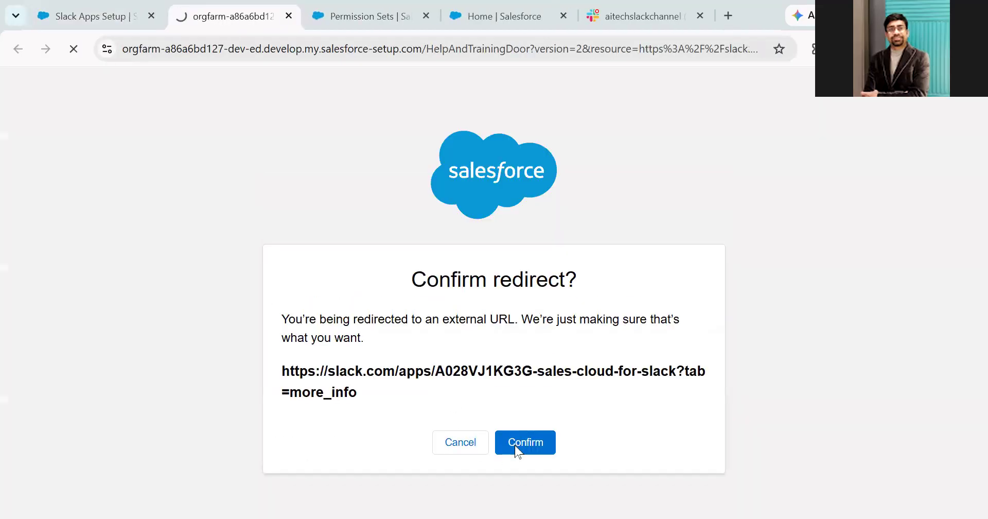
pyautogui.click(516, 448)
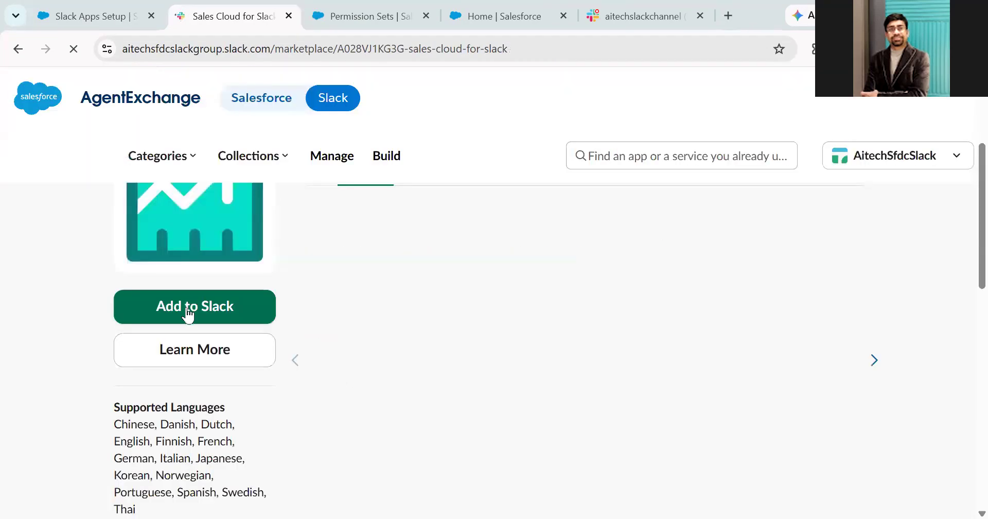
pyautogui.click(189, 308)
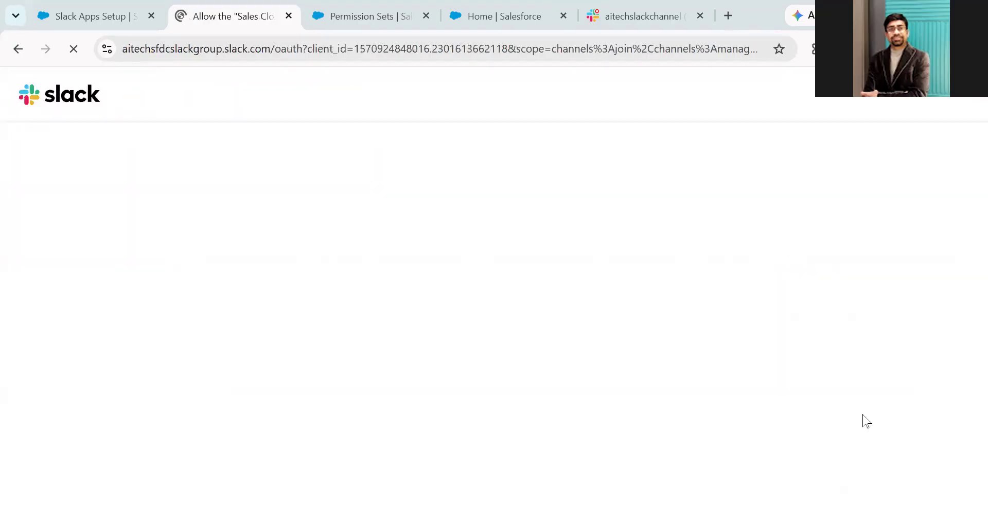
pyautogui.click(765, 441)
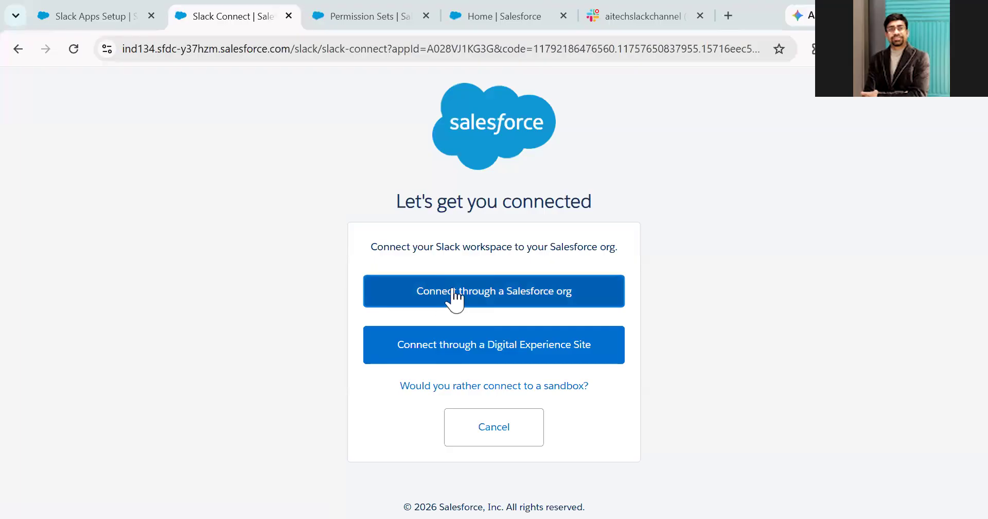
# Connect through the Salesforce org, log in with the org username and password, and approve Slack's access to the account.
pyautogui.click(452, 288)
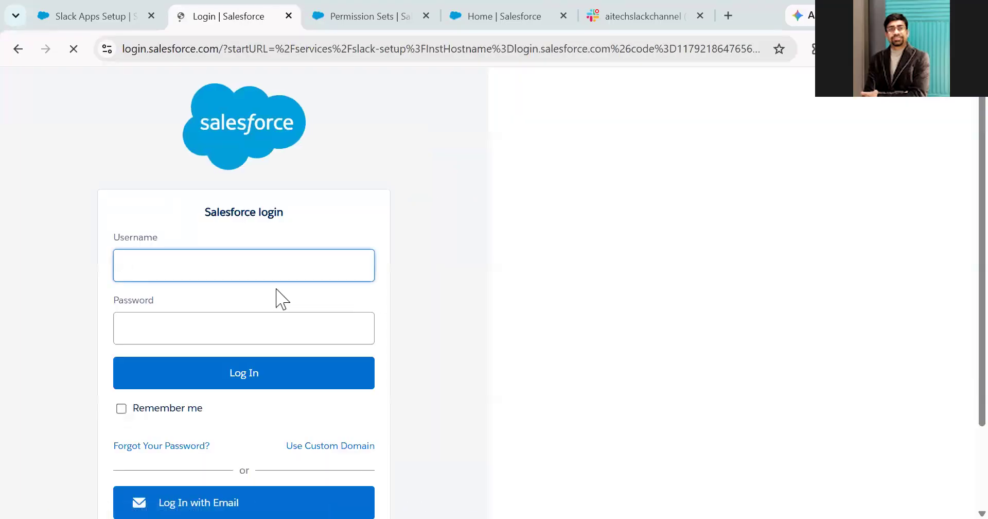
pyautogui.hotkey('ctrl', 'v')
pyautogui.click(164, 319)
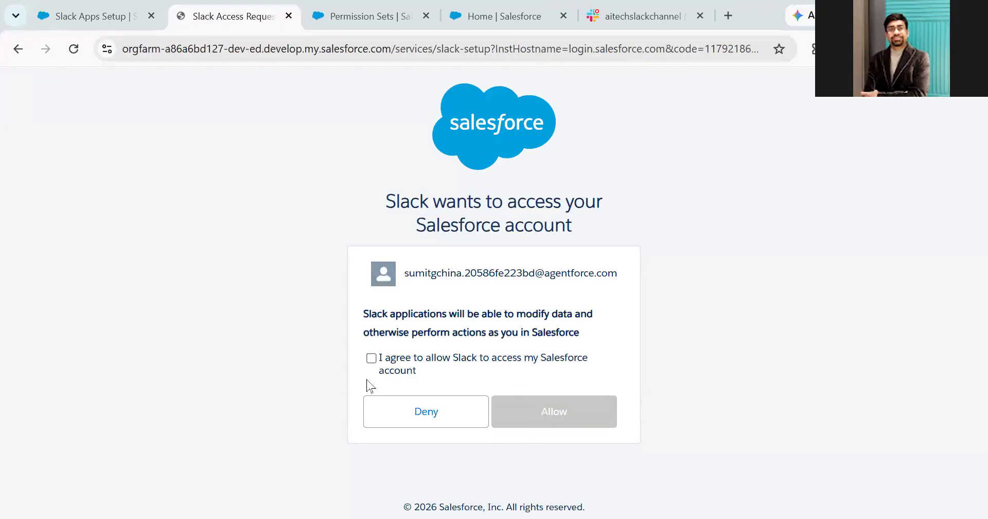
pyautogui.click(371, 357)
pyautogui.click(574, 421)
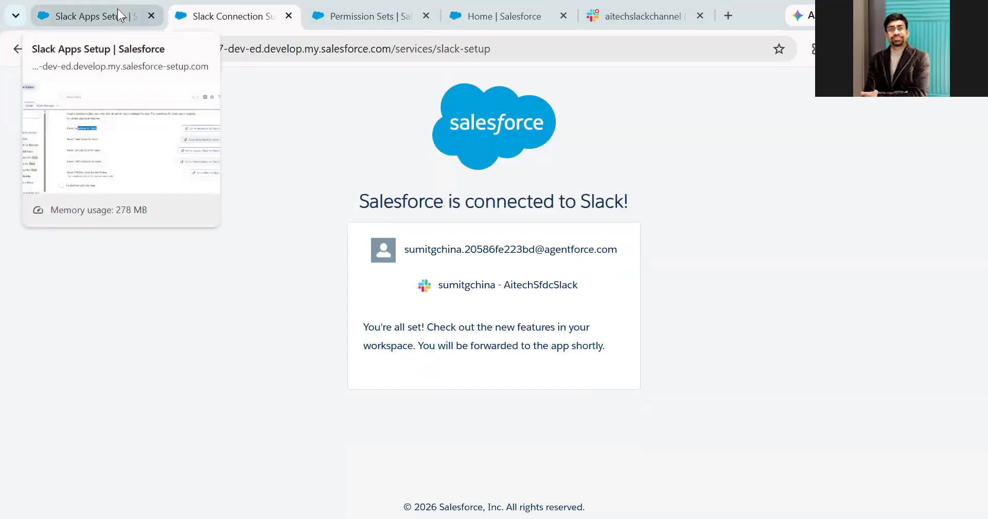
# Return to Slack Apps Setup and highlight the Install Sales Cloud for Slack row label.
pyautogui.click(97, 16)
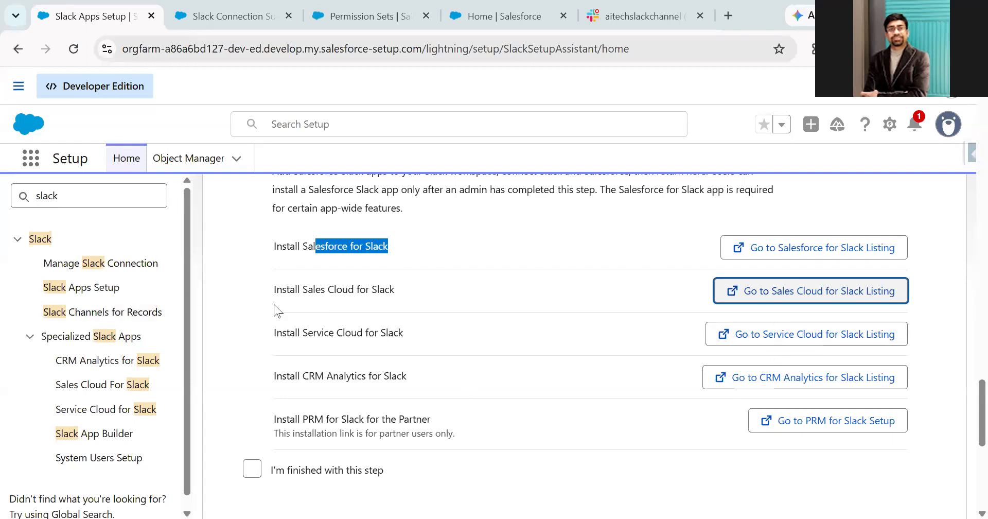
pyautogui.moveTo(276, 291); pyautogui.dragTo(403, 278)
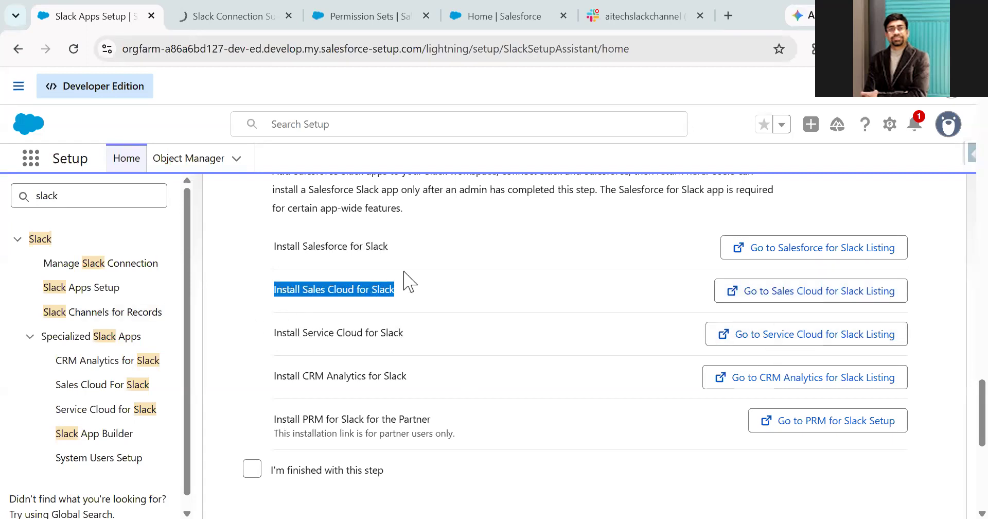
# Close the Sales Cloud for Slack redirect tab, reload Slack Apps Setup, and mark the Install Slack Apps step finished.
pyautogui.click(249, 14)
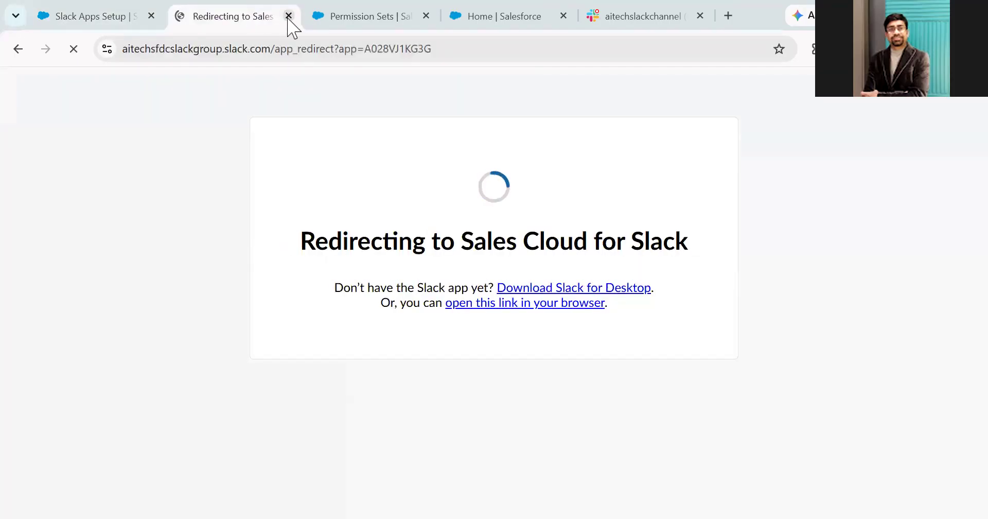
pyautogui.click(289, 16)
pyautogui.click(73, 49)
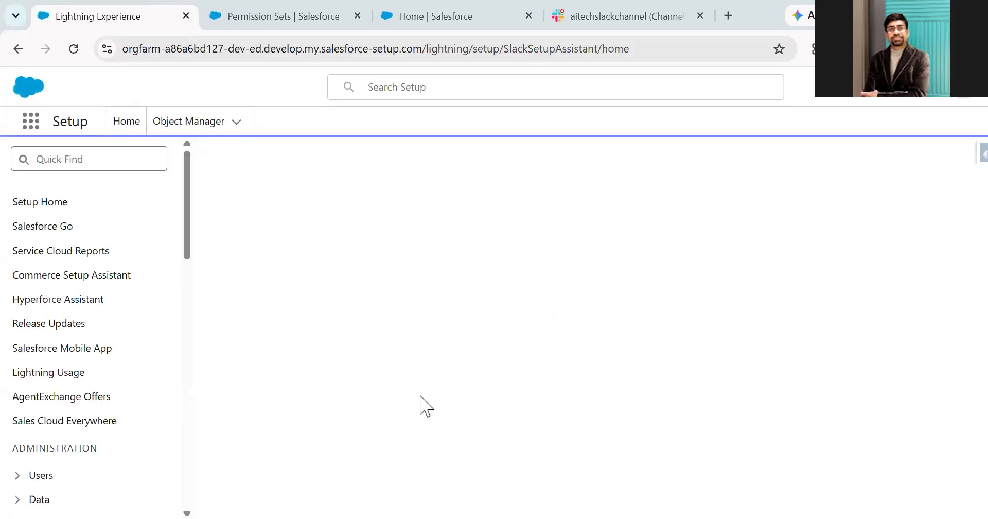
pyautogui.scroll(-15, 422, 407)
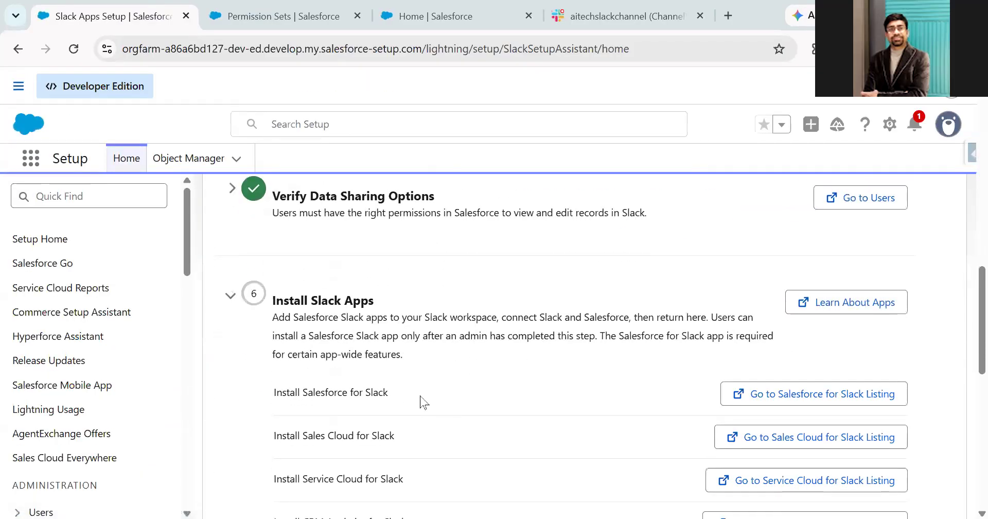
pyautogui.click(253, 308)
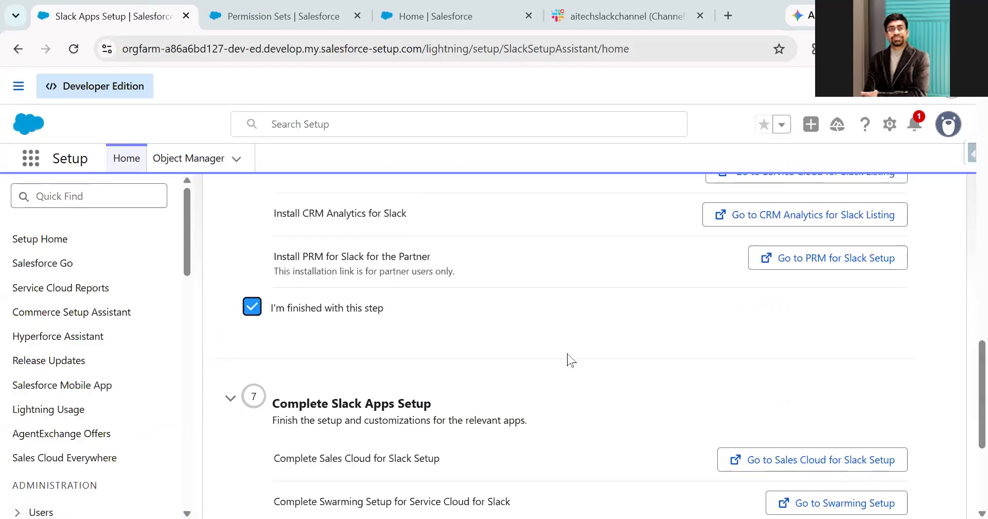
pyautogui.scroll(-3, 566, 358)
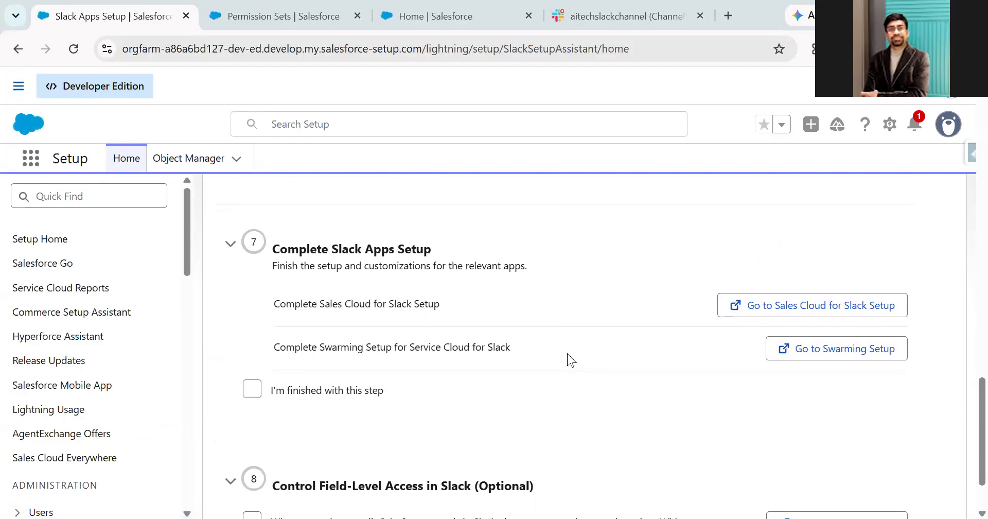
pyautogui.scroll(-2, 567, 354)
pyautogui.scroll(17, 567, 354)
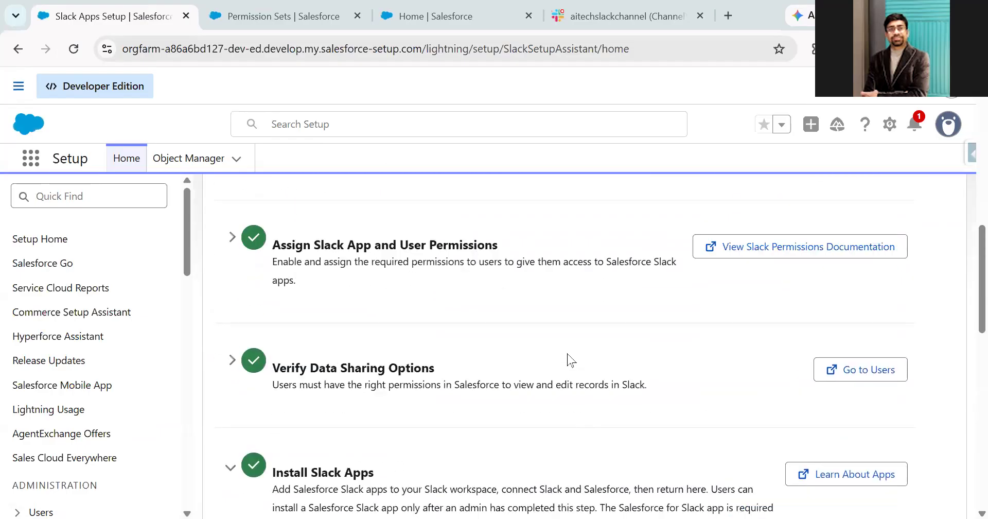
pyautogui.scroll(2, 567, 359)
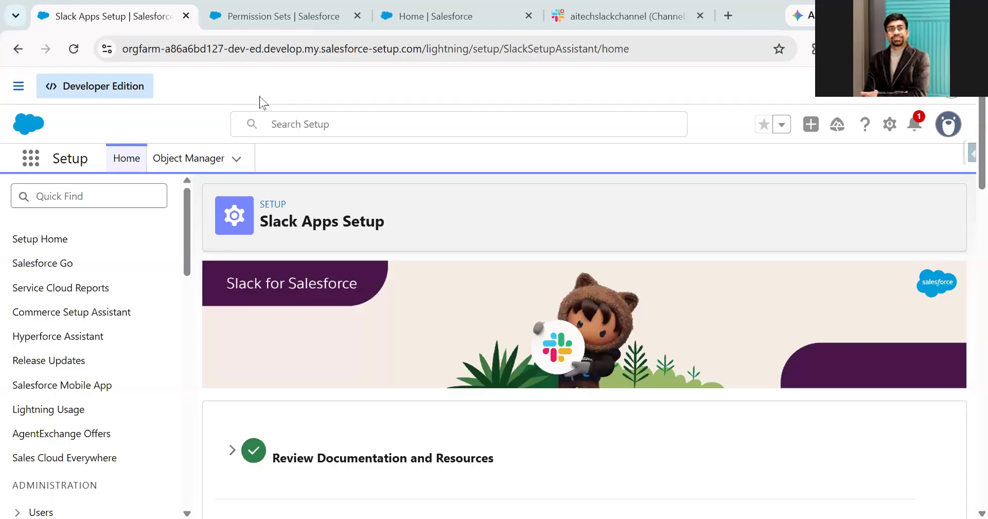
# Check the Sales app's direct messages and the channels in the AitechSfdcSlack workspace.
pyautogui.click(592, 11)
pyautogui.click(74, 48)
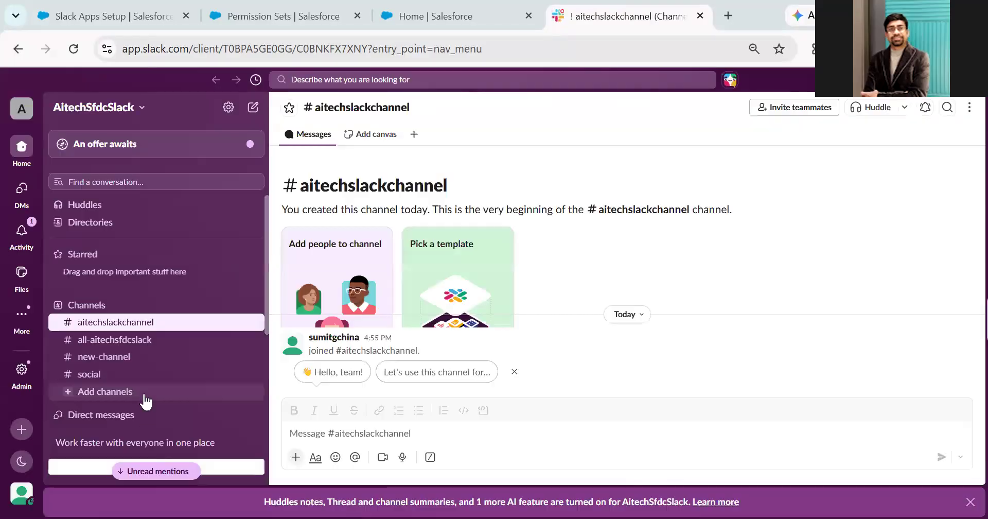
pyautogui.scroll(-3, 145, 396)
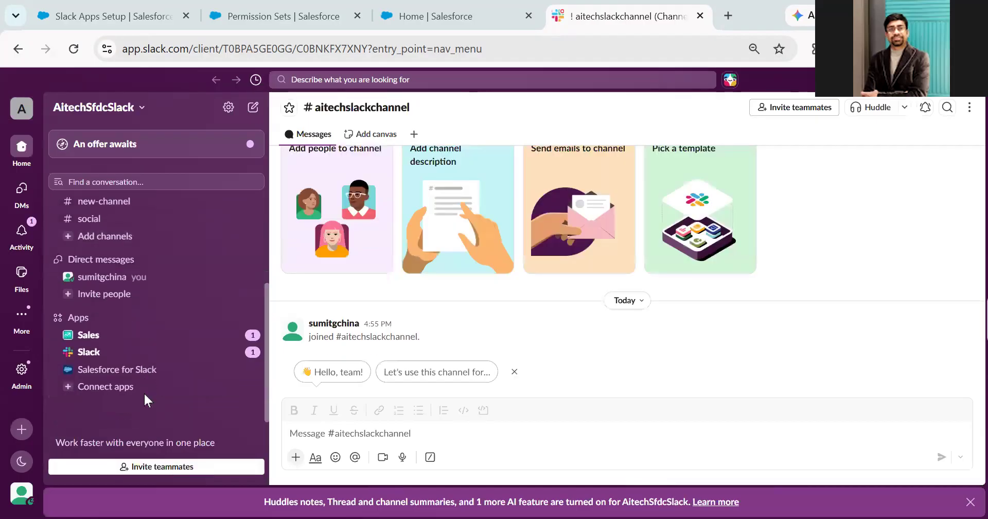
pyautogui.click(81, 340)
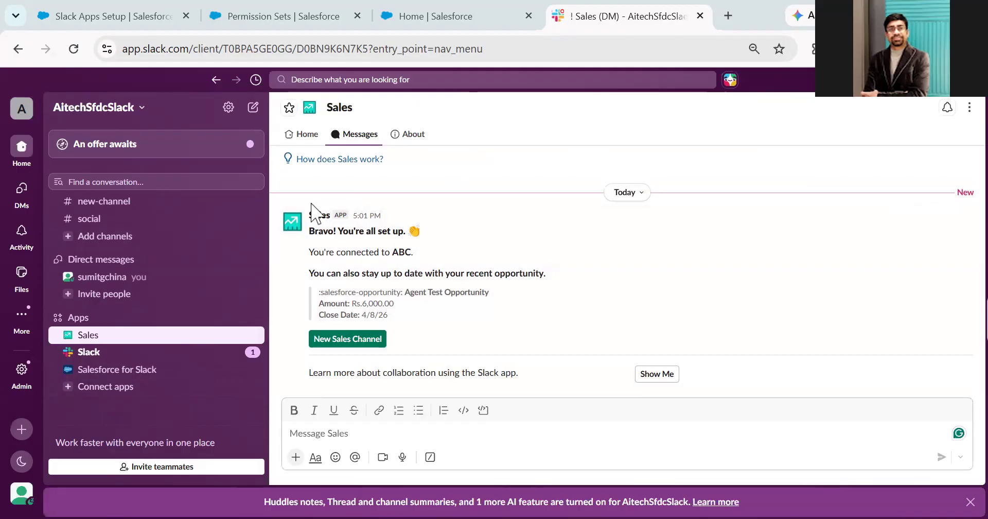
pyautogui.scroll(3, 402, 165)
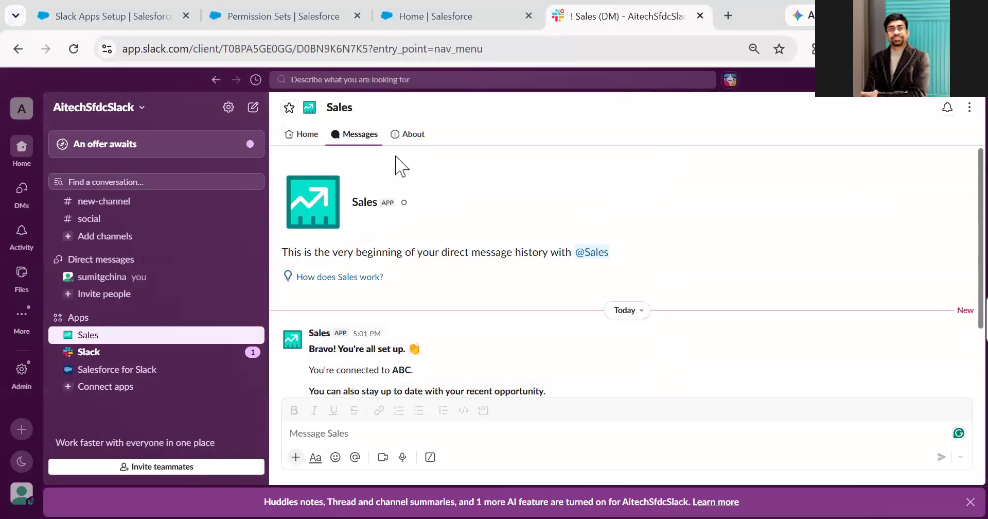
pyautogui.scroll(3, 103, 316)
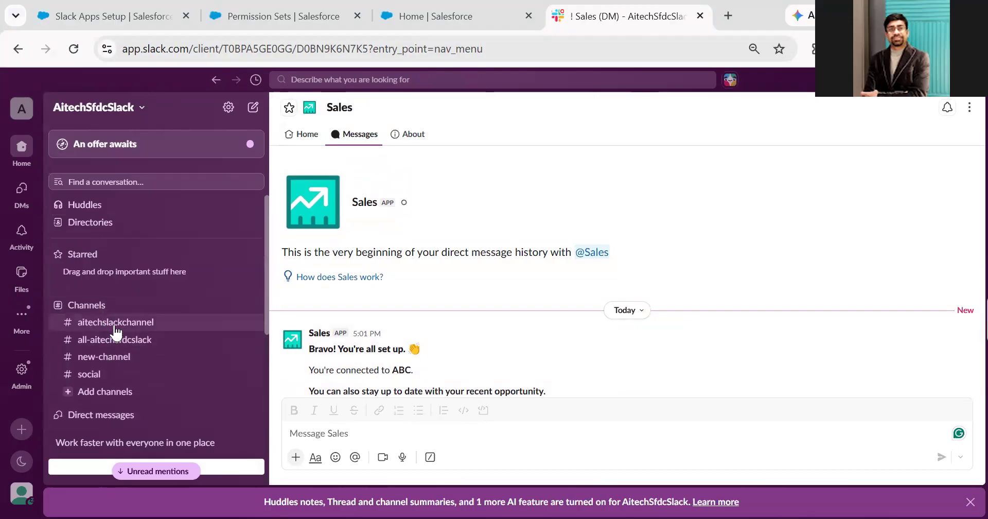
pyautogui.click(115, 324)
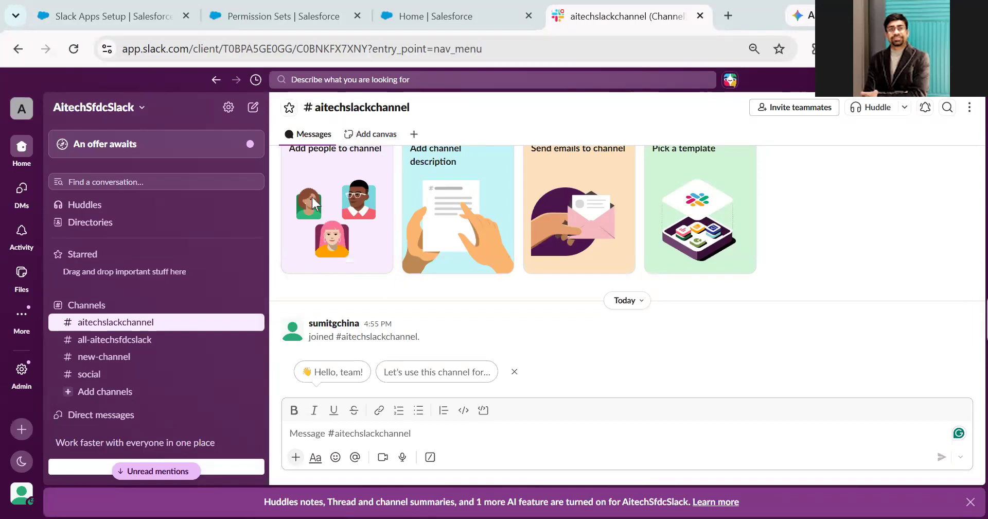
pyautogui.click(115, 339)
pyautogui.click(114, 322)
# Open Flows from Setup and start a new Screen Flow automation.
pyautogui.click(117, 18)
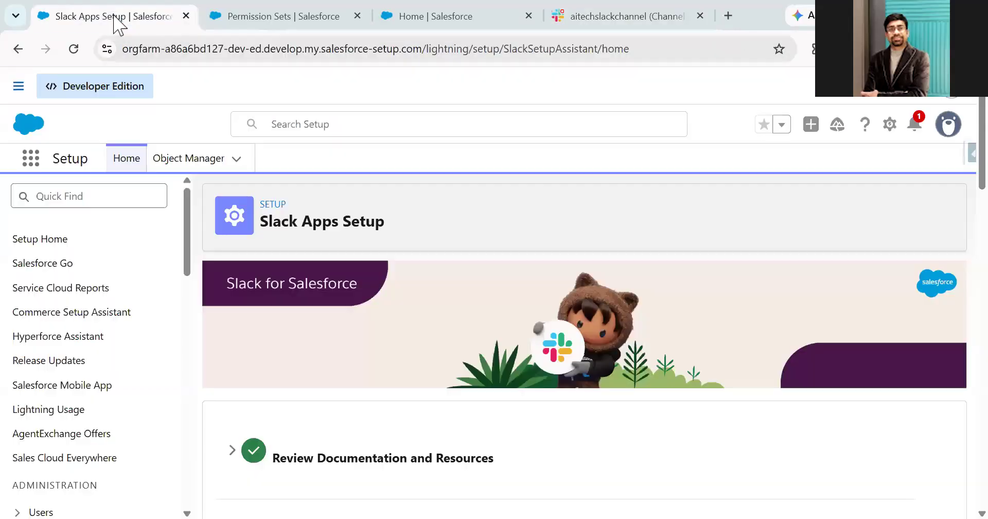
pyautogui.click(92, 197)
pyautogui.write('Flows')
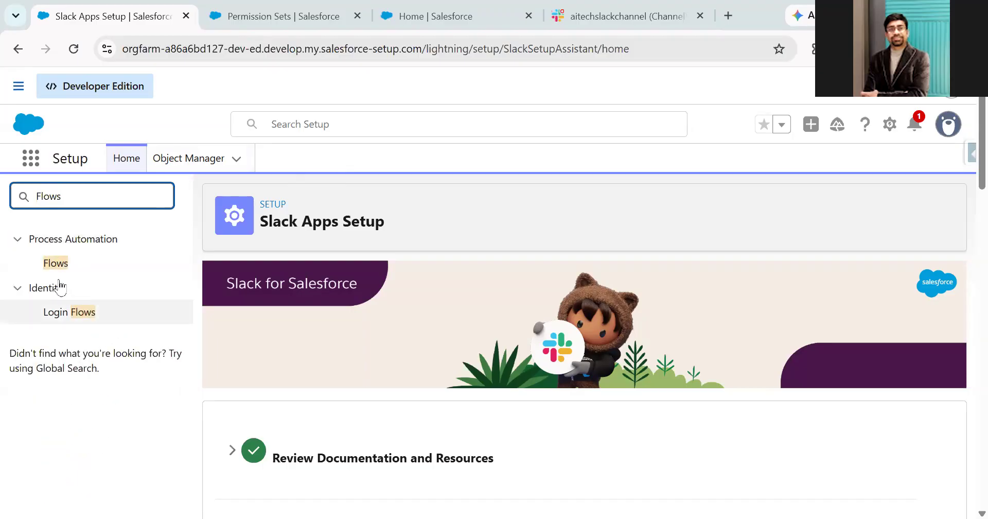
pyautogui.click(55, 265)
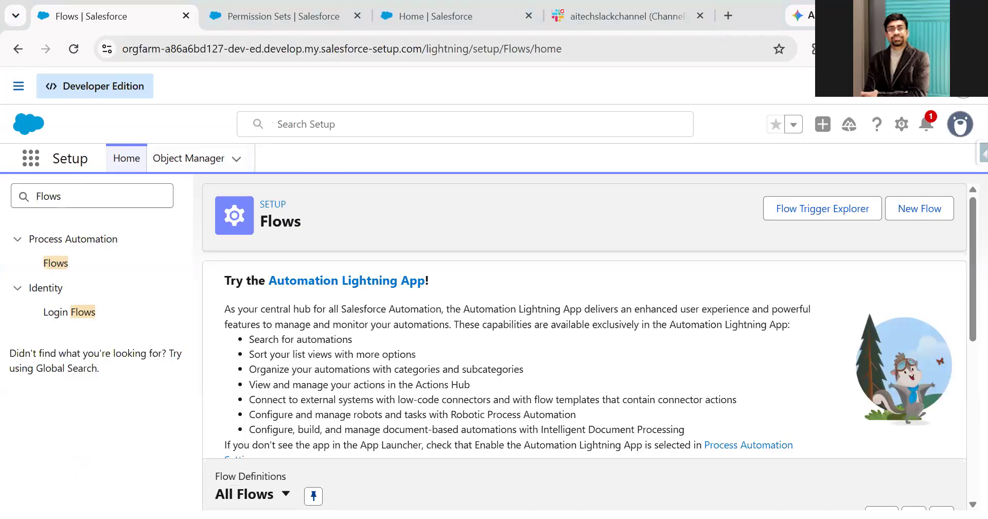
pyautogui.click(906, 216)
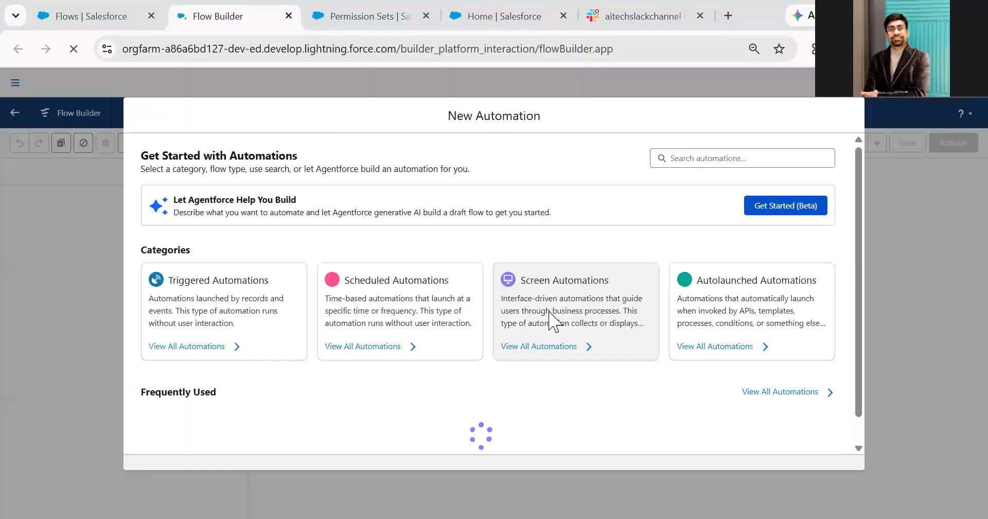
pyautogui.click(551, 304)
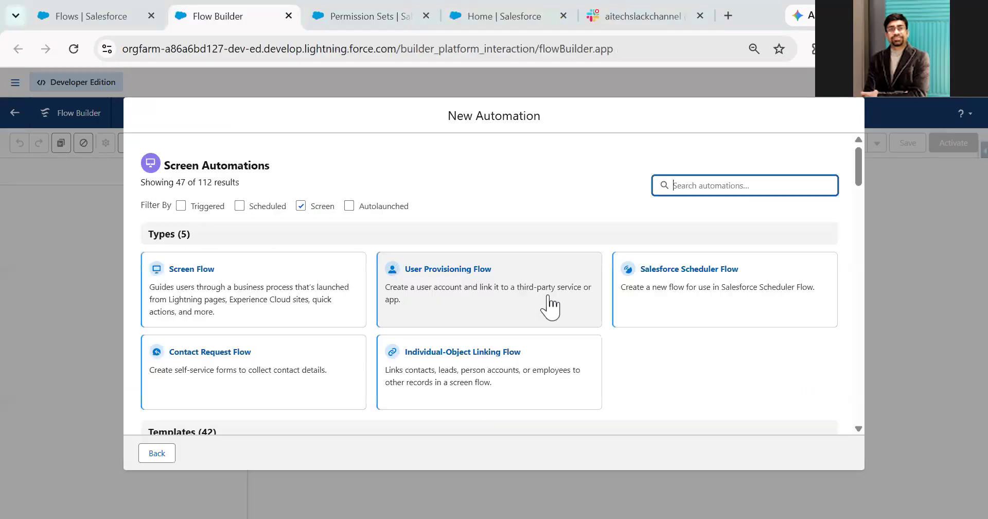
pyautogui.click(190, 294)
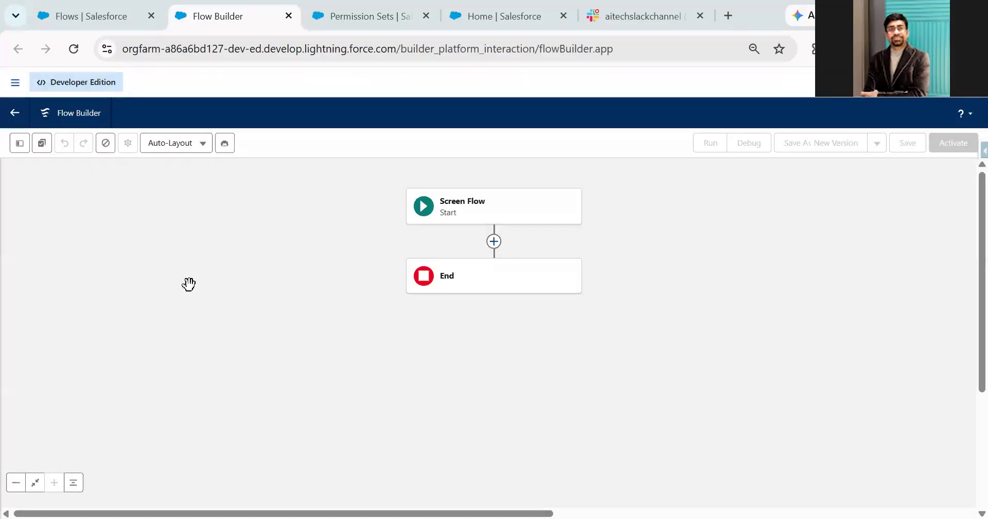
# Add a Screen element after the Start element and label it Input Screen.
pyautogui.click(493, 245)
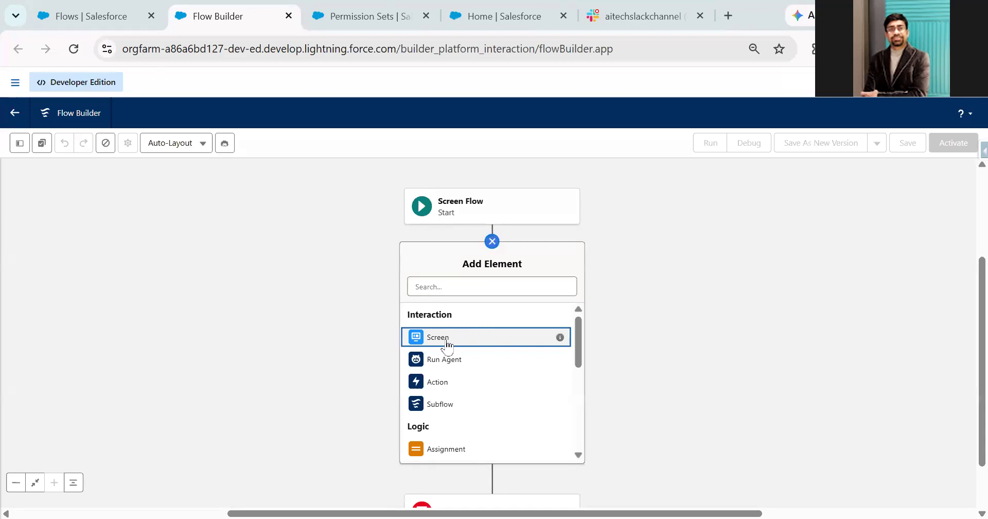
pyautogui.click(445, 338)
pyautogui.write('Input')
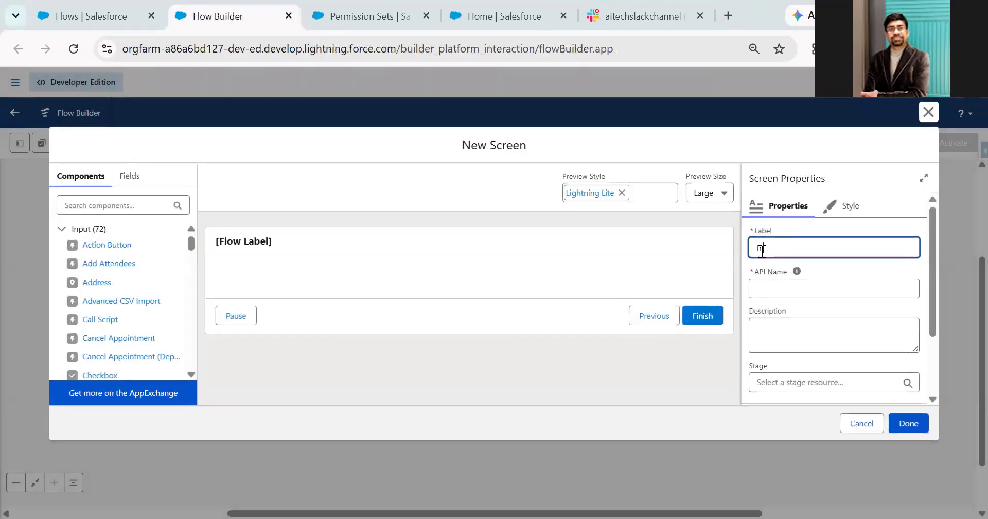
pyautogui.click(797, 270)
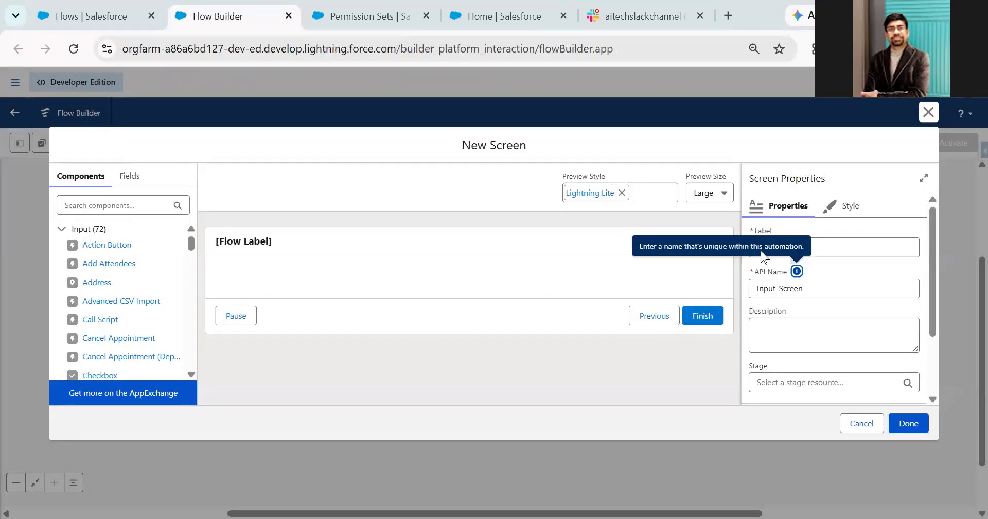
pyautogui.scroll(-3, 781, 284)
# Hide the screen's header, Previous button and Pause button.
pyautogui.click(759, 330)
pyautogui.click(754, 349)
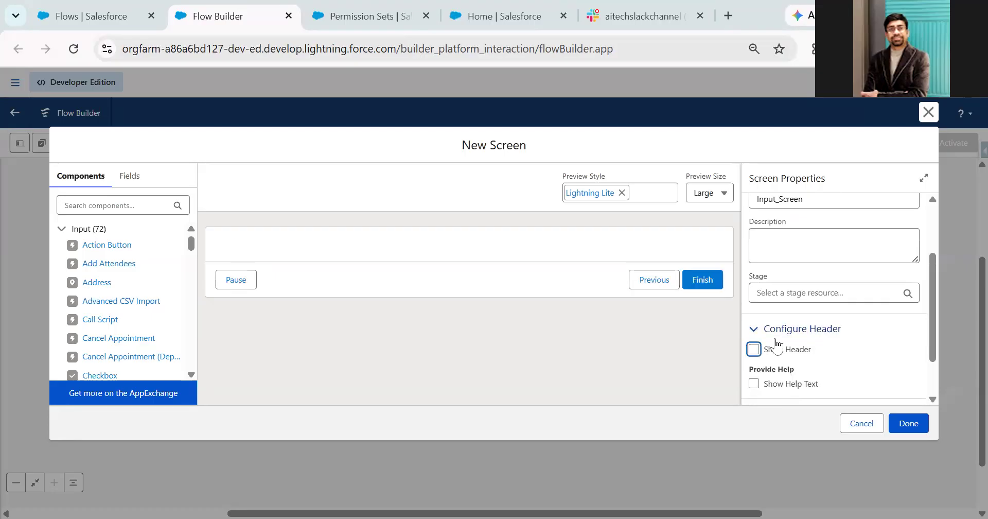
pyautogui.scroll(-2, 761, 342)
pyautogui.click(756, 353)
pyautogui.scroll(-3, 770, 354)
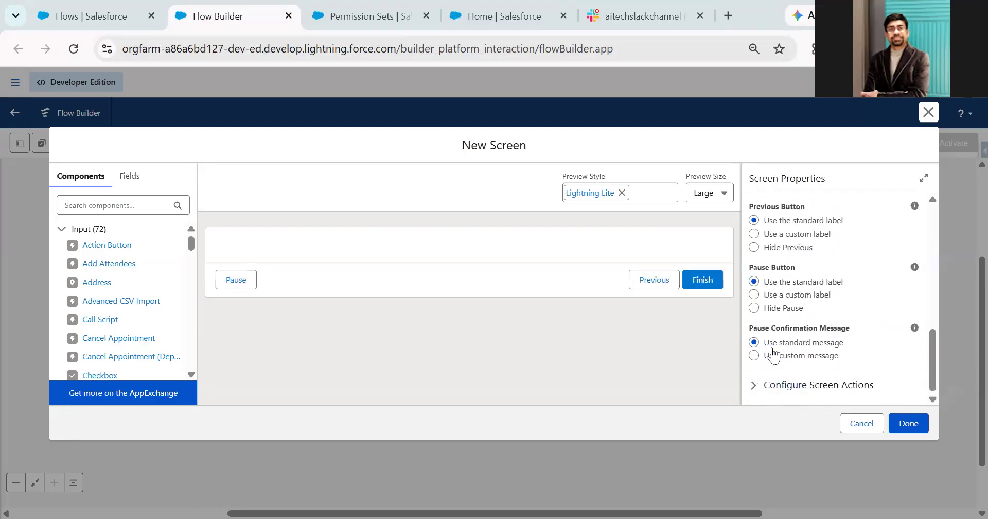
pyautogui.click(754, 308)
pyautogui.click(754, 296)
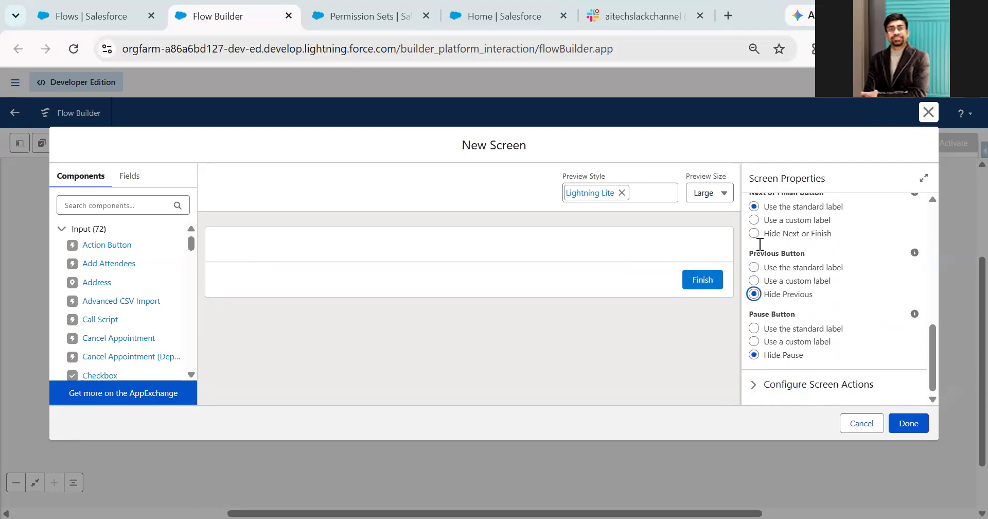
# Give the Next or Finish button the custom label Post on Slack.
pyautogui.click(754, 221)
pyautogui.click(783, 269)
pyautogui.write('Post on Slack')
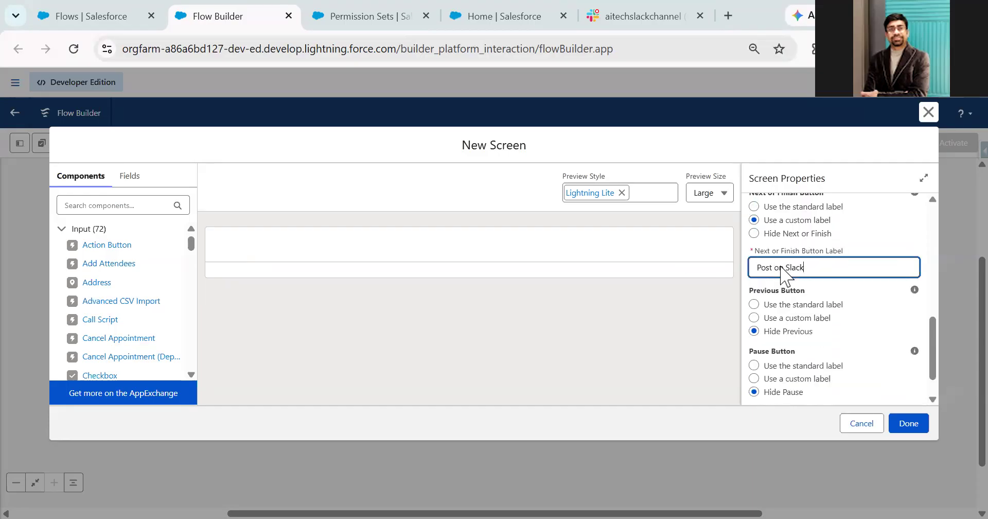
pyautogui.click(448, 282)
# Search the screen components for text and add a Text input to the screen.
pyautogui.click(83, 229)
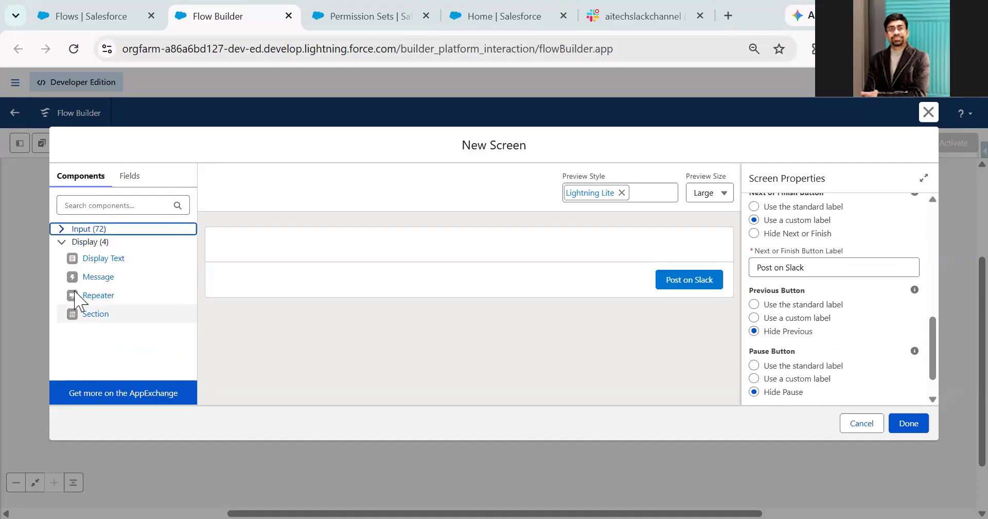
pyautogui.click(81, 229)
pyautogui.click(76, 206)
pyautogui.write('t')
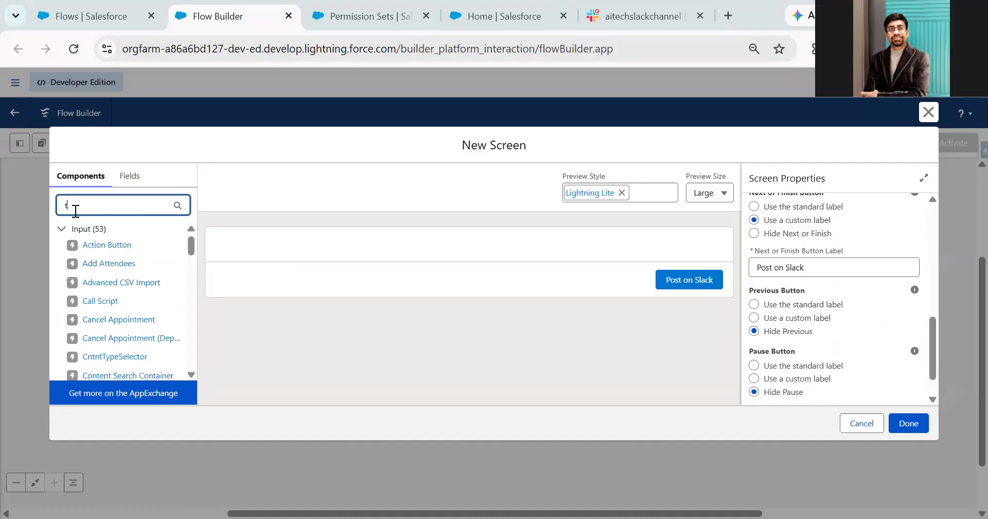
pyautogui.write('ex')
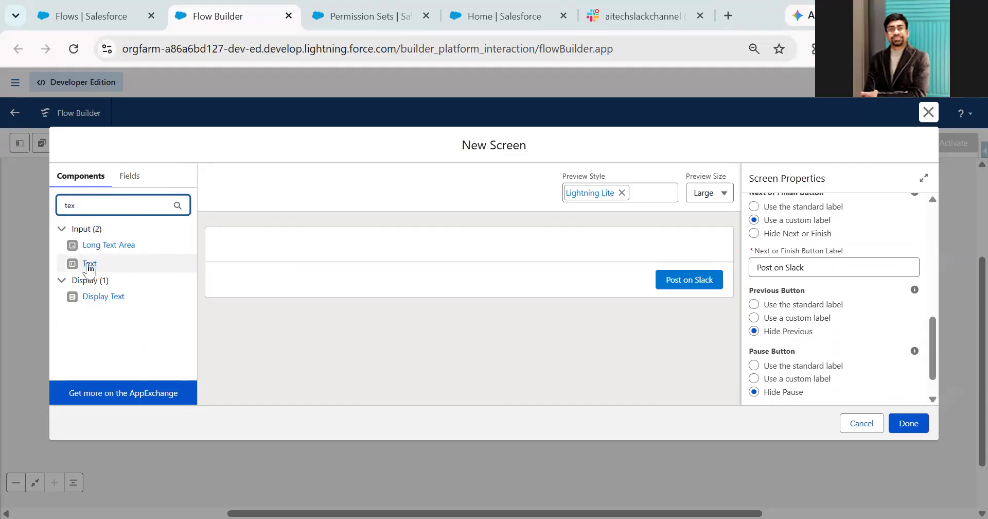
pyautogui.click(89, 264)
# Label the text input Enter Your Message and make it required.
pyautogui.click(810, 242)
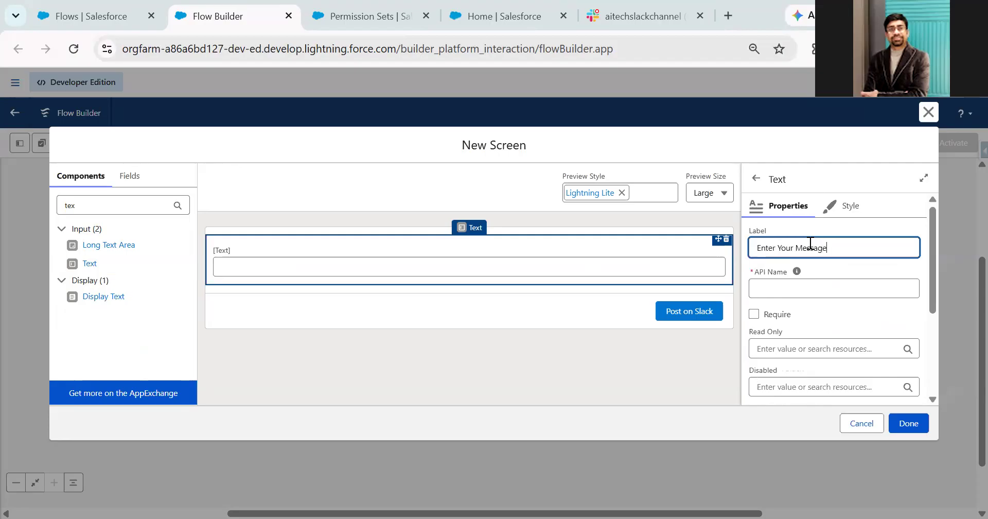
pyautogui.press('Tab')
pyautogui.click(755, 315)
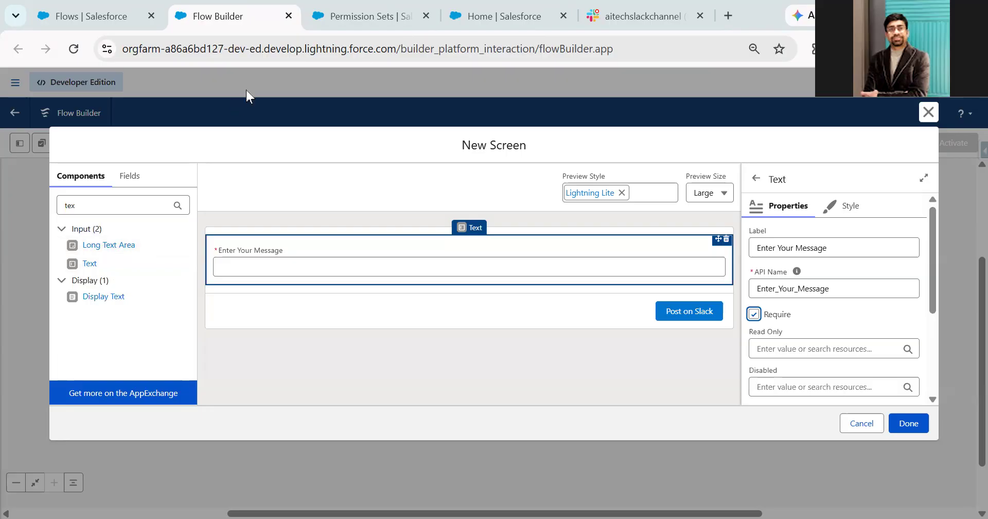
# Close the Permission Sets tab and confirm the Input Screen configuration.
pyautogui.click(659, 12)
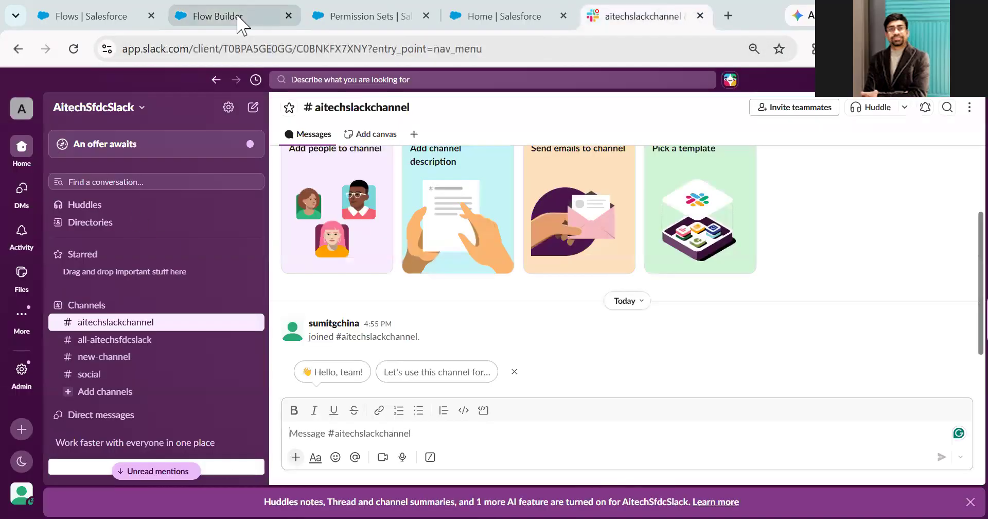
pyautogui.click(352, 13)
pyautogui.click(426, 15)
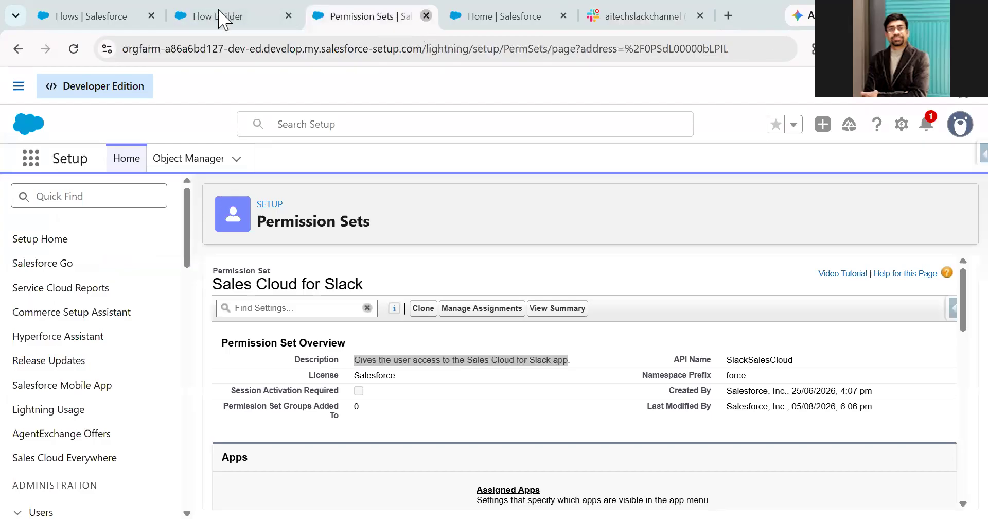
pyautogui.click(222, 16)
pyautogui.click(910, 429)
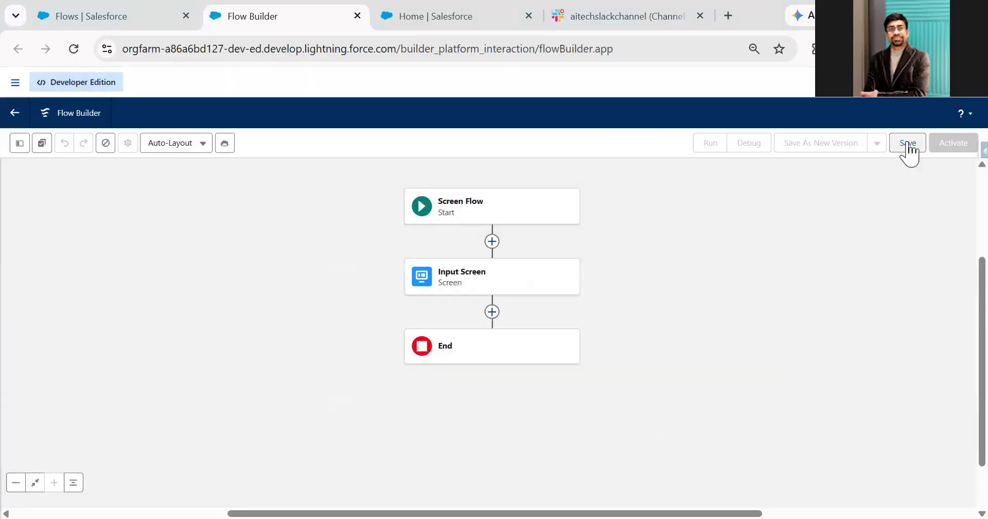
# Save the flow with the label Screen Flow to Post Message on Slack Channel.
pyautogui.click(908, 144)
pyautogui.click(354, 258)
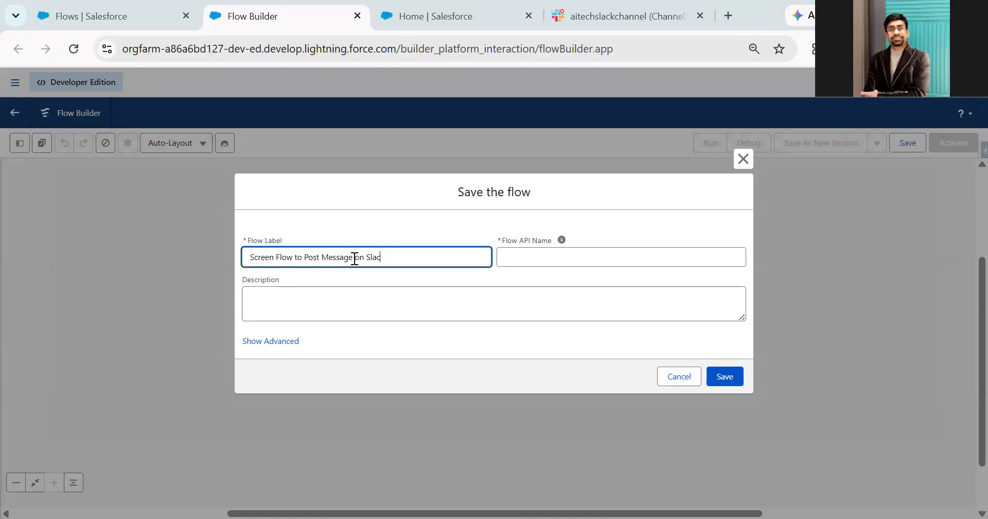
pyautogui.press('Tab')
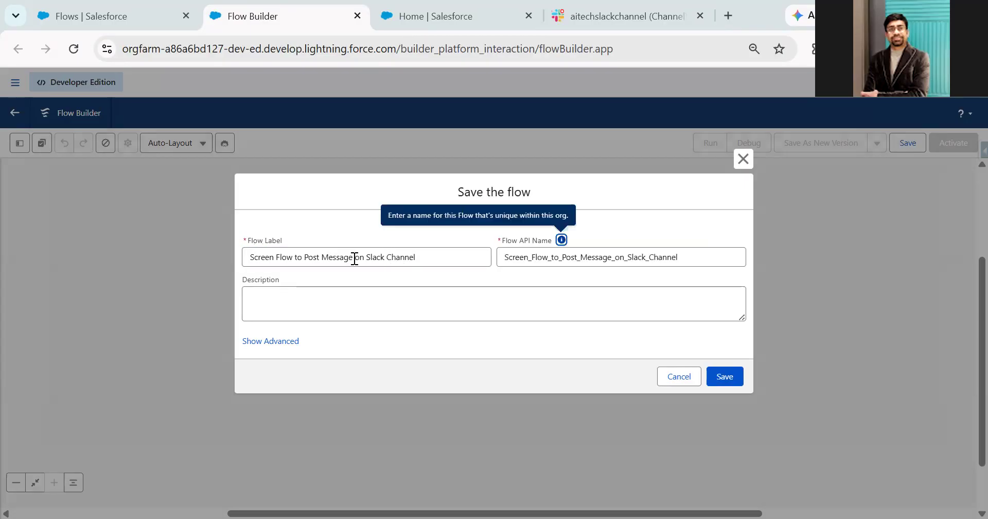
pyautogui.click(725, 377)
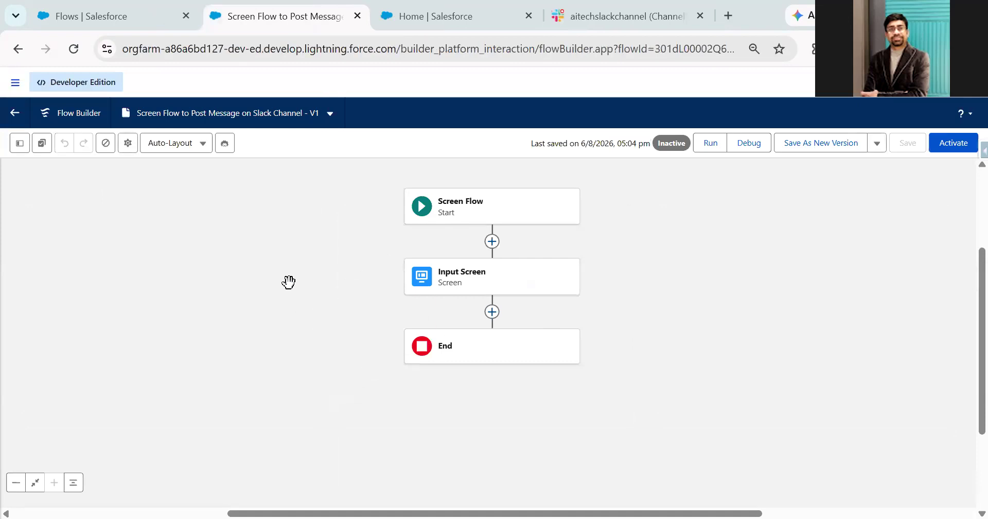
# Browse the Slack actions available when adding an element after the Input Screen.
pyautogui.hotkey('ctrl', '+')
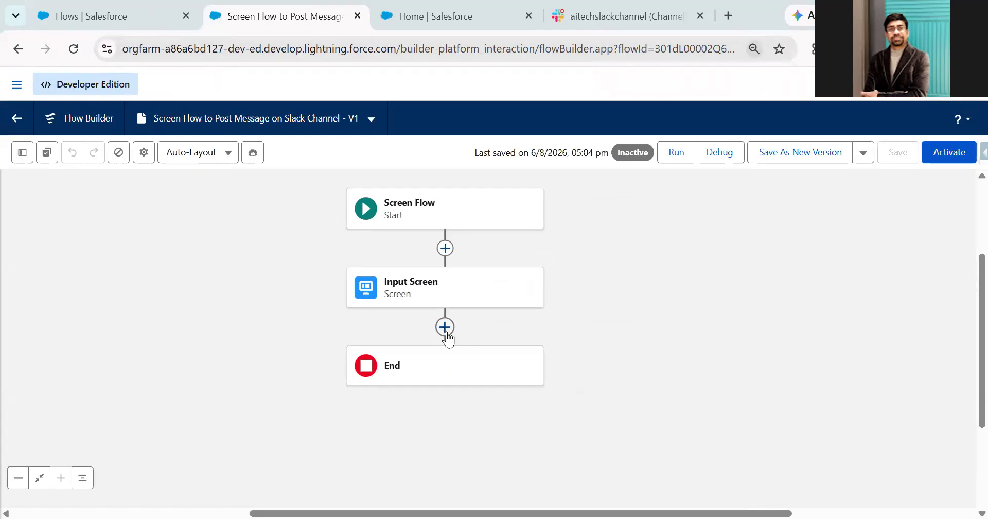
pyautogui.click(445, 326)
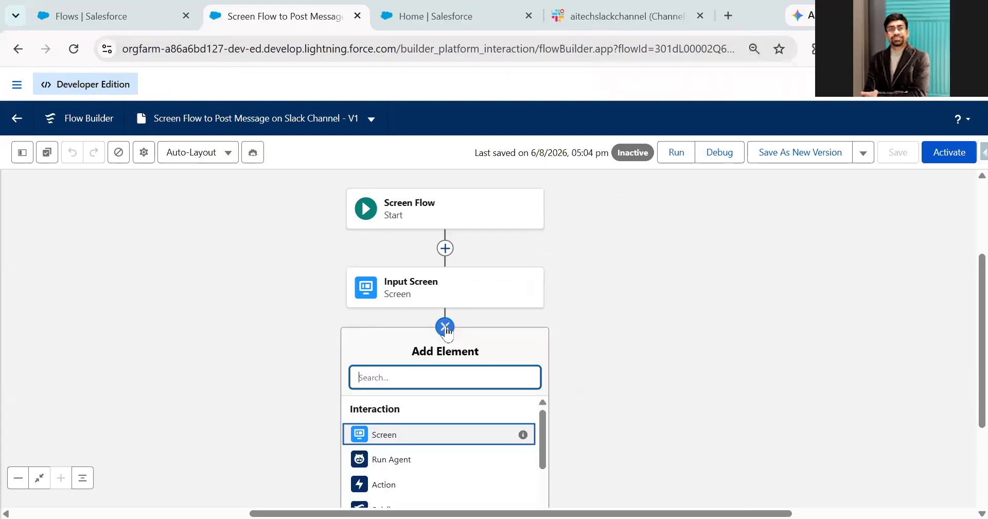
pyautogui.write('slac')
pyautogui.scroll(-3, 447, 332)
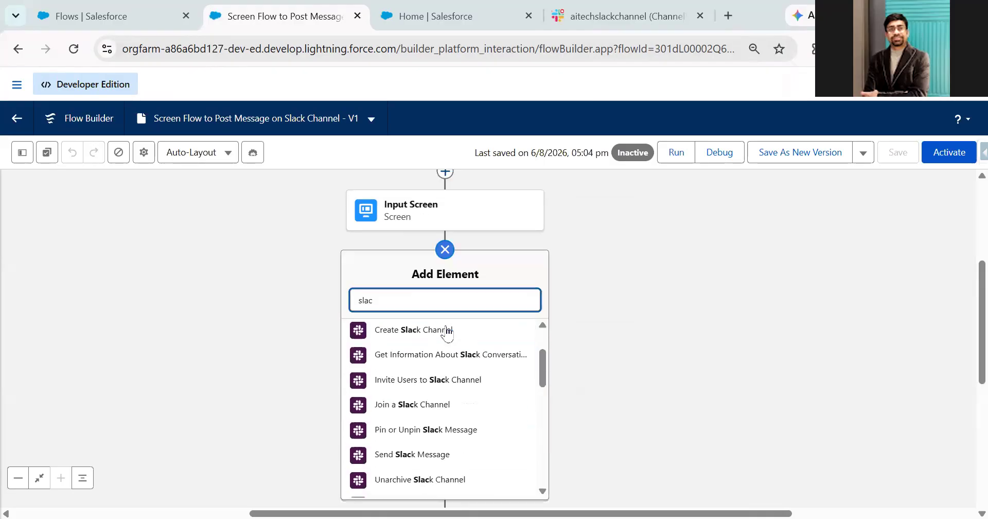
pyautogui.scroll(2, 470, 395)
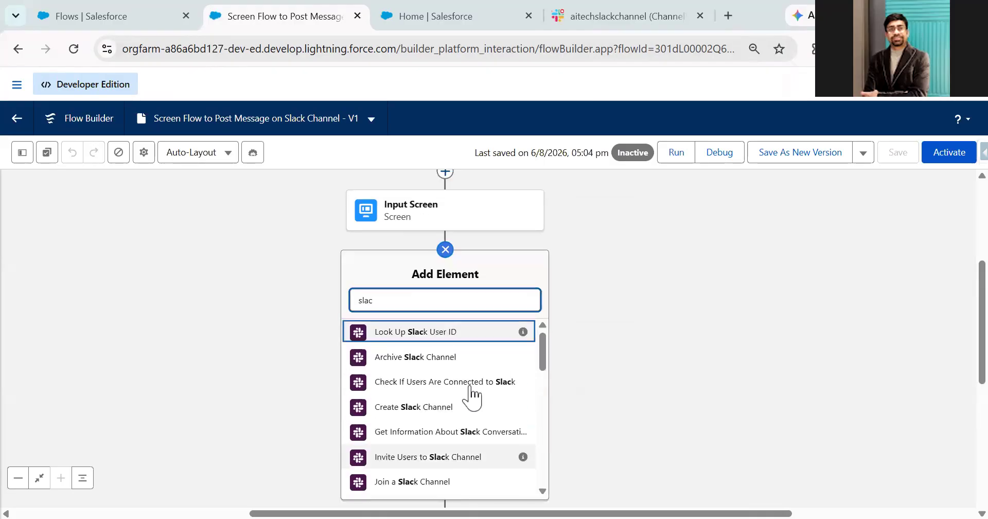
pyautogui.hscroll(3, 267, 310)
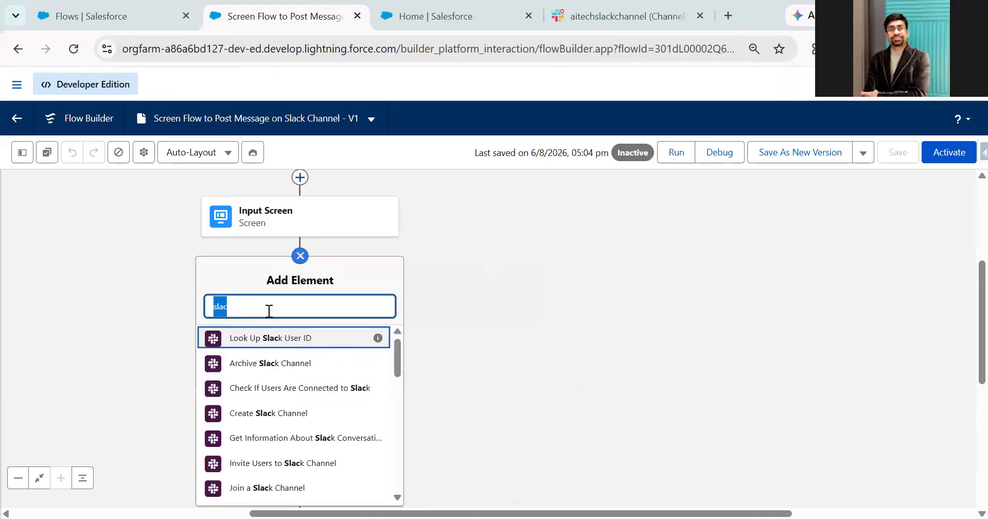
pyautogui.hscroll(-3, 538, 291)
pyautogui.scroll(-3, 538, 290)
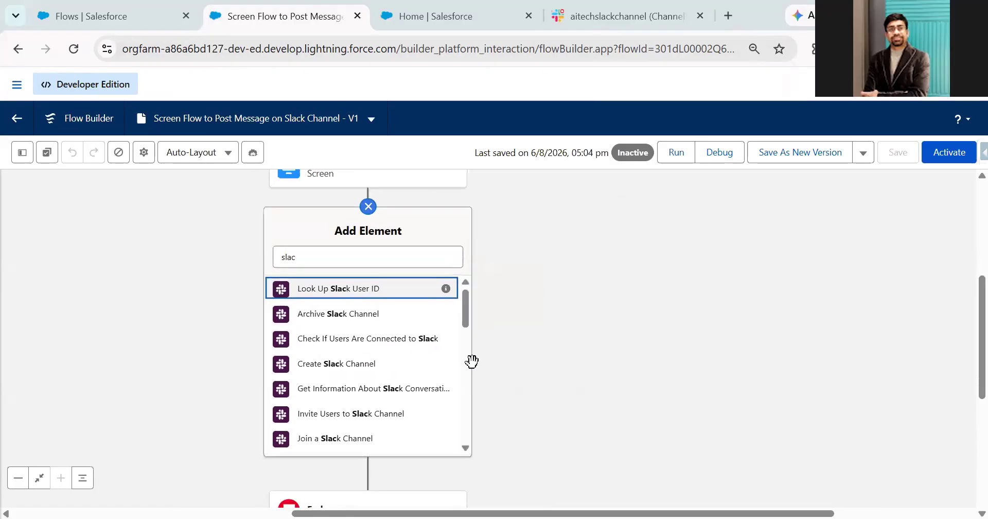
pyautogui.moveTo(505, 284); pyautogui.dragTo(507, 317)
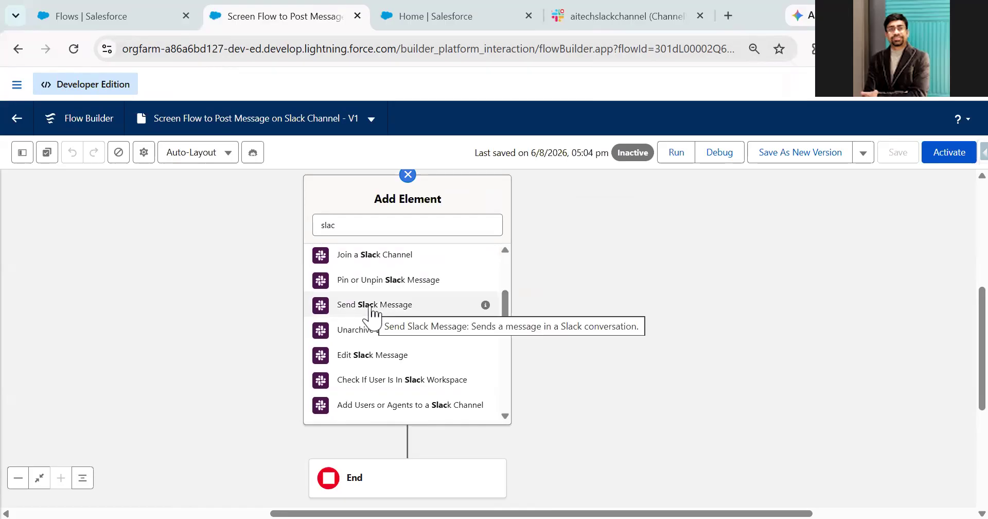
pyautogui.scroll(-3, 392, 399)
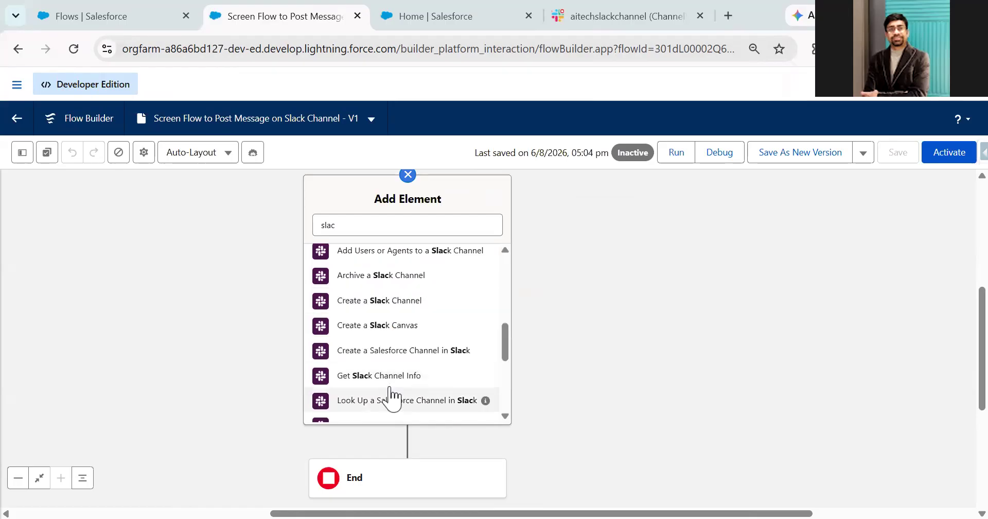
pyautogui.moveTo(505, 337); pyautogui.dragTo(505, 301)
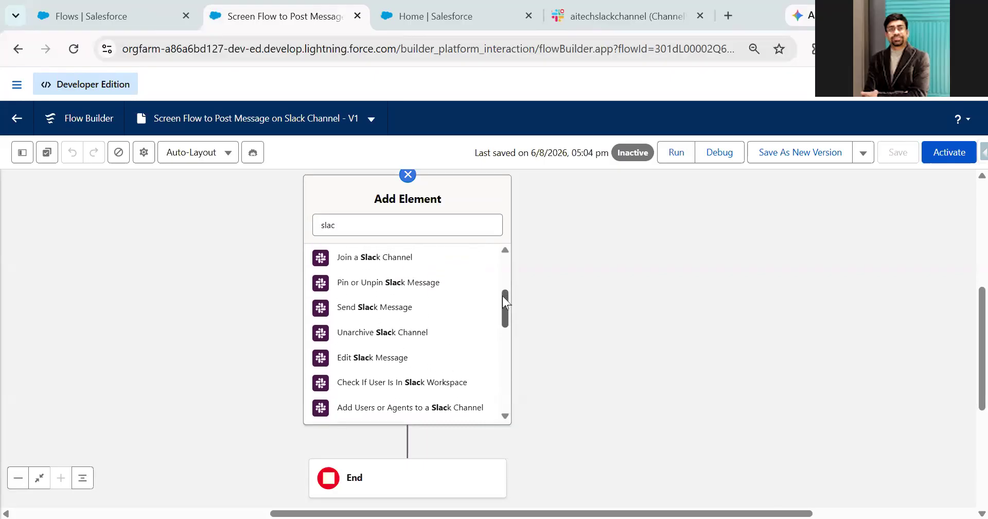
pyautogui.click(614, 292)
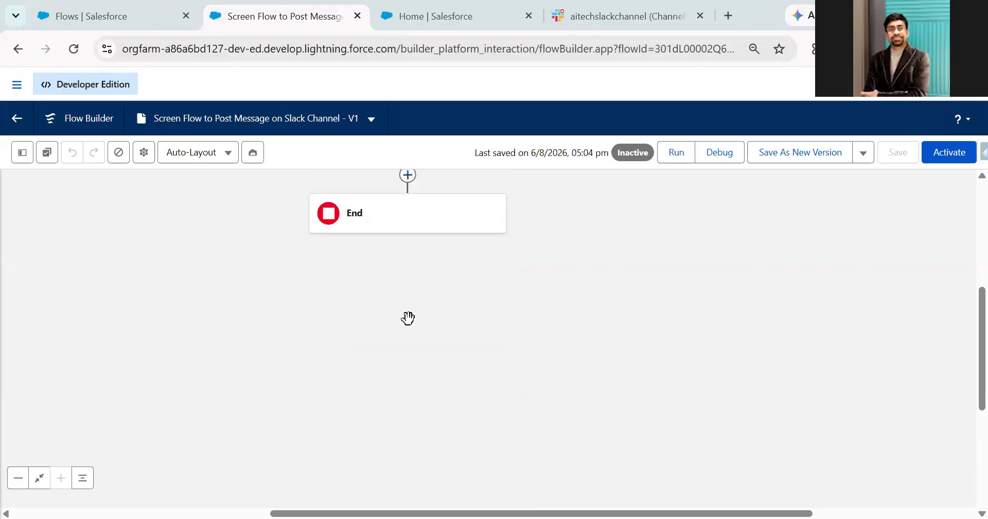
# Add a Send Slack Message action after the Input Screen.
pyautogui.scroll(2, 407, 319)
pyautogui.click(409, 225)
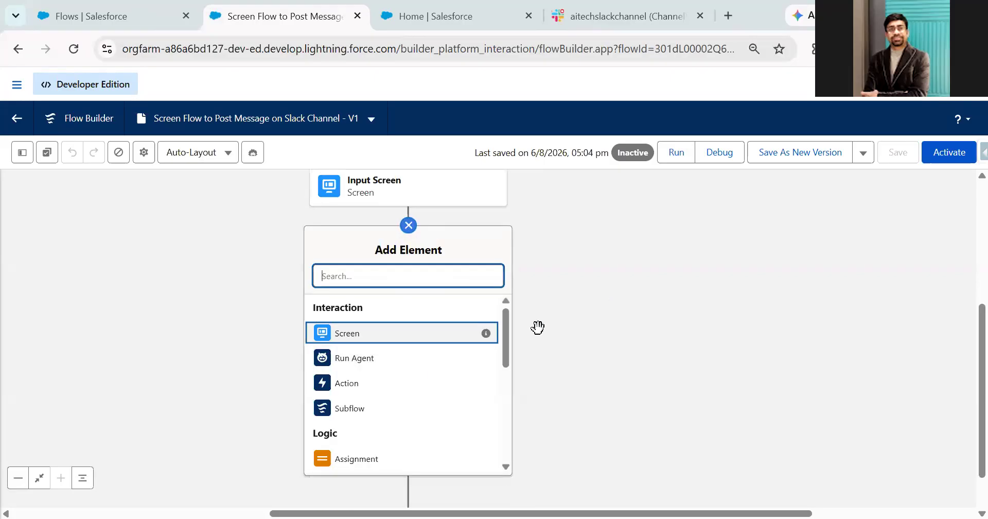
pyautogui.moveTo(508, 333); pyautogui.dragTo(511, 424)
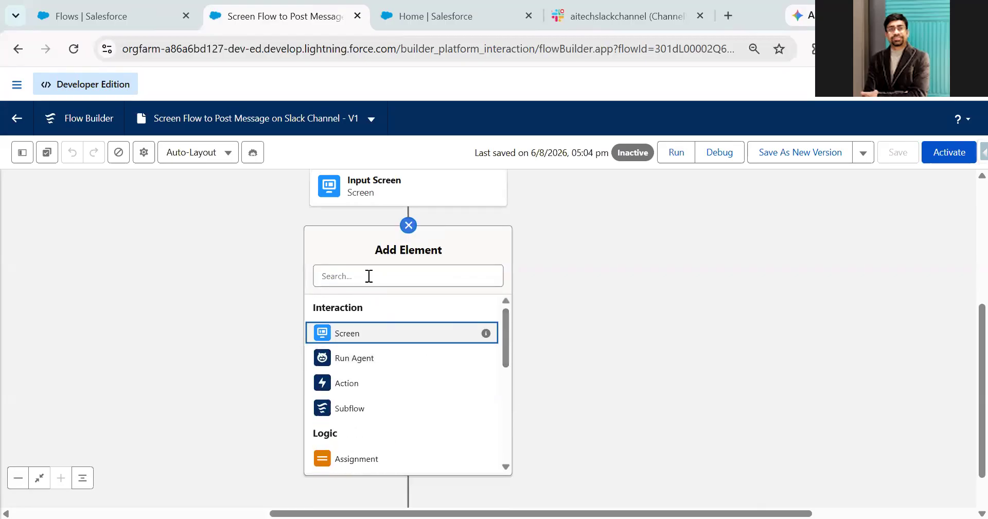
pyautogui.click(369, 271)
pyautogui.write('se')
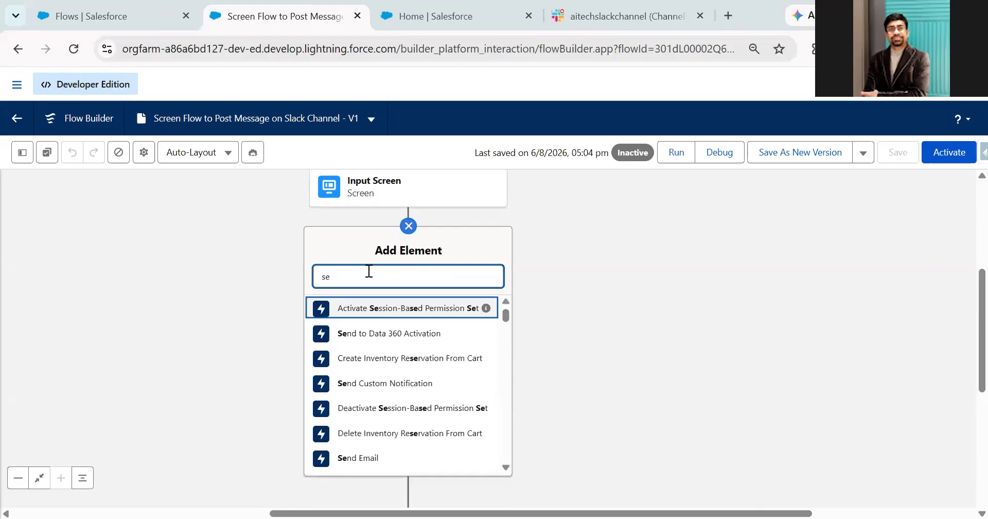
pyautogui.write('nd')
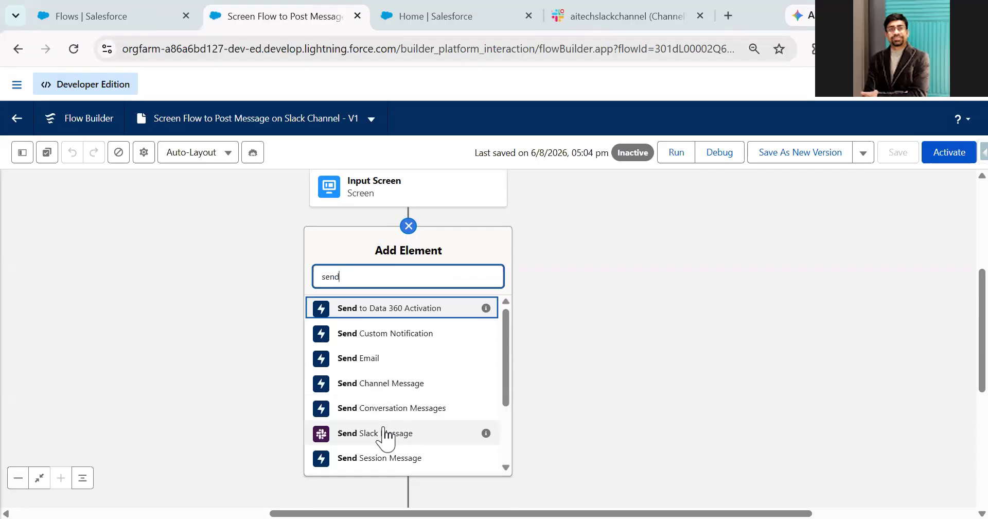
pyautogui.click(381, 432)
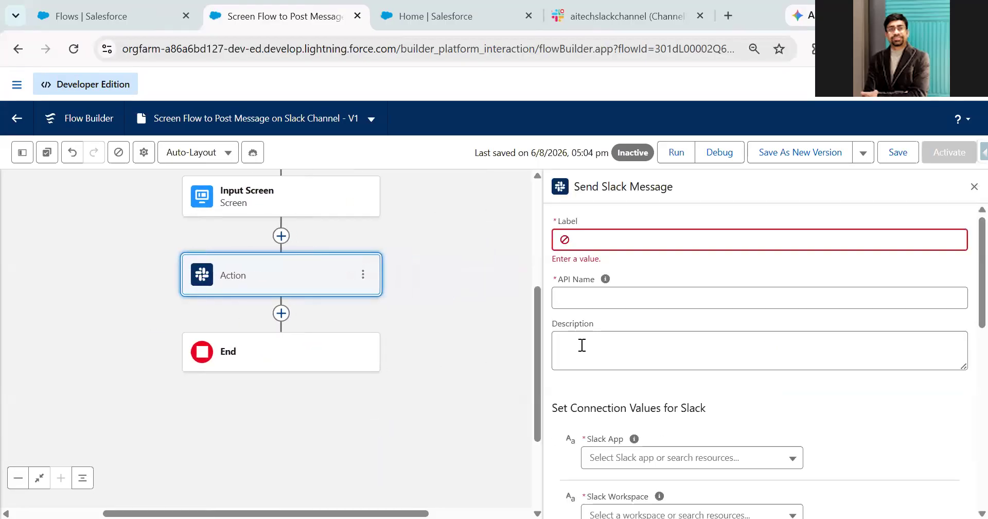
# Label the Slack action Action to post message on Slack.
pyautogui.scroll(-3, 582, 345)
pyautogui.scroll(2, 679, 439)
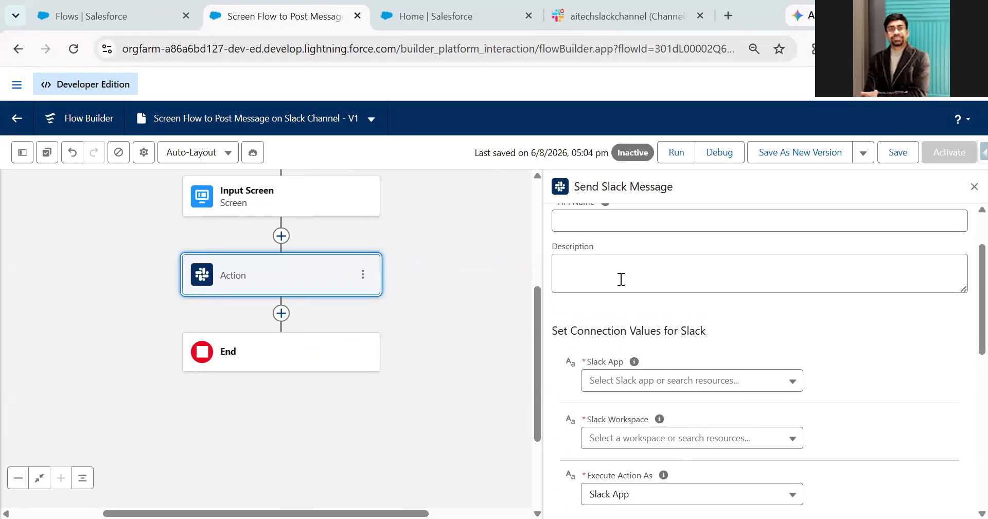
pyautogui.scroll(2, 620, 277)
pyautogui.click(594, 245)
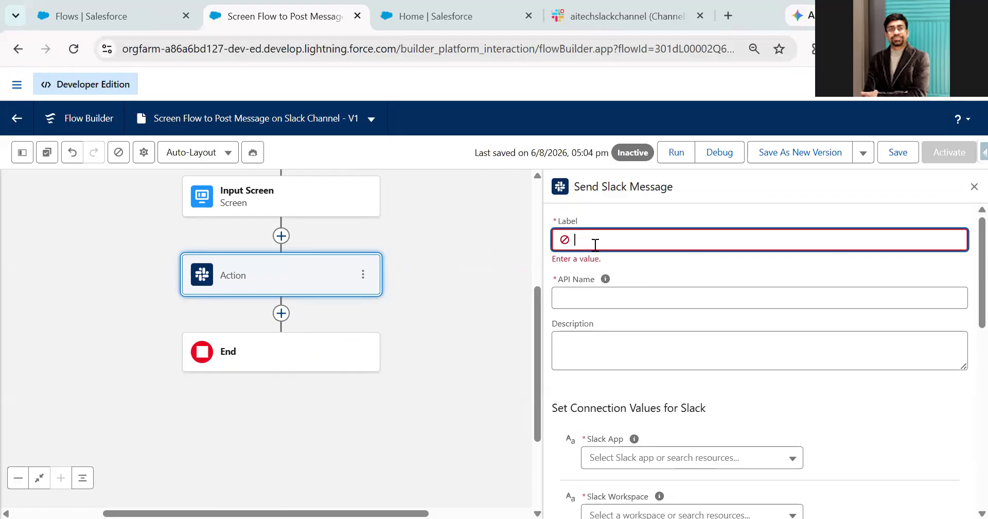
pyautogui.write('Action to se')
pyautogui.write('n')
pyautogui.press('BackSpace')
pyautogui.write('post message on Slack')
pyautogui.press('Tab')
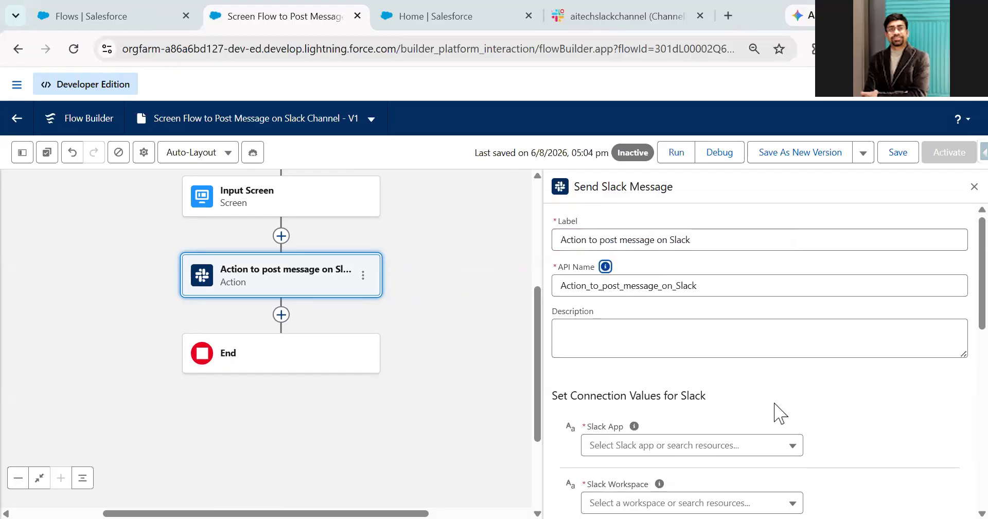
# Set the action's Slack App to Sales Cloud for Slack.
pyautogui.scroll(-2, 752, 420)
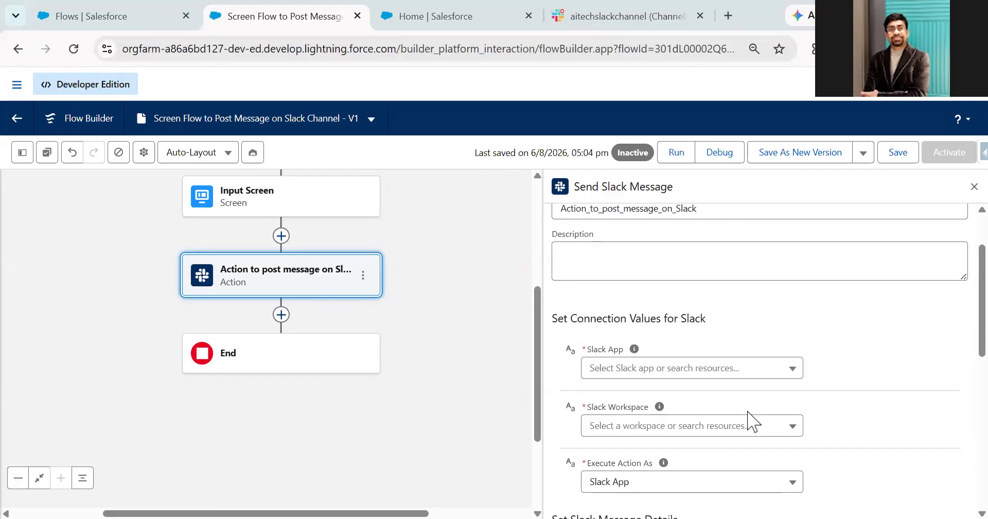
pyautogui.click(677, 374)
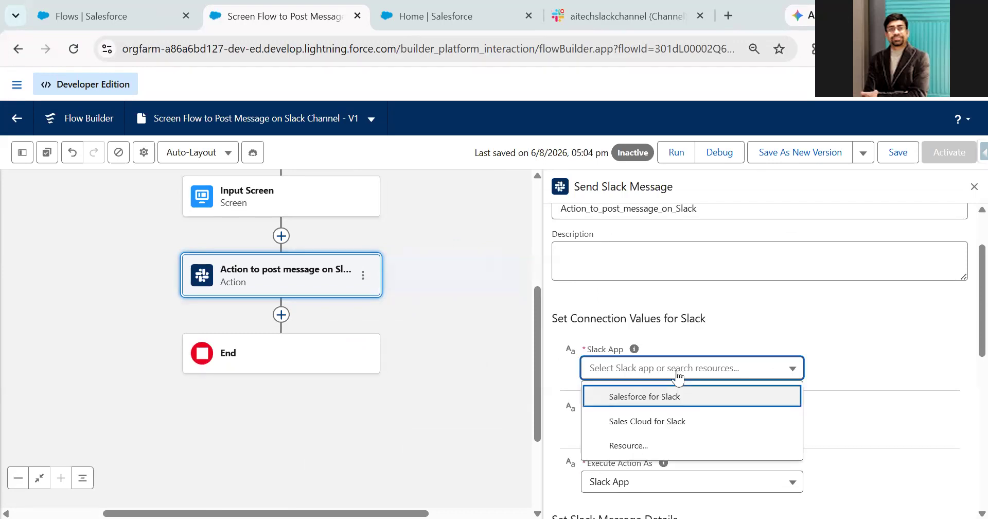
pyautogui.click(643, 401)
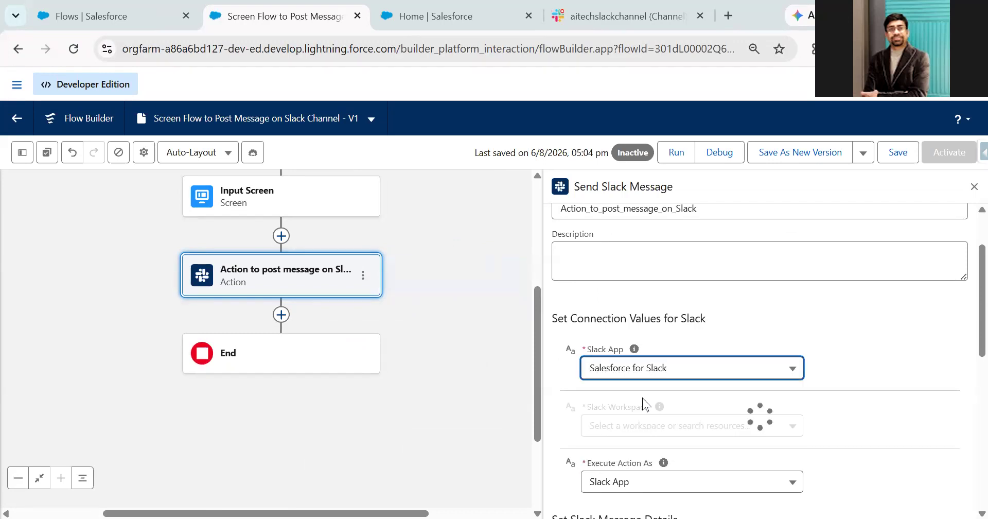
pyautogui.click(624, 375)
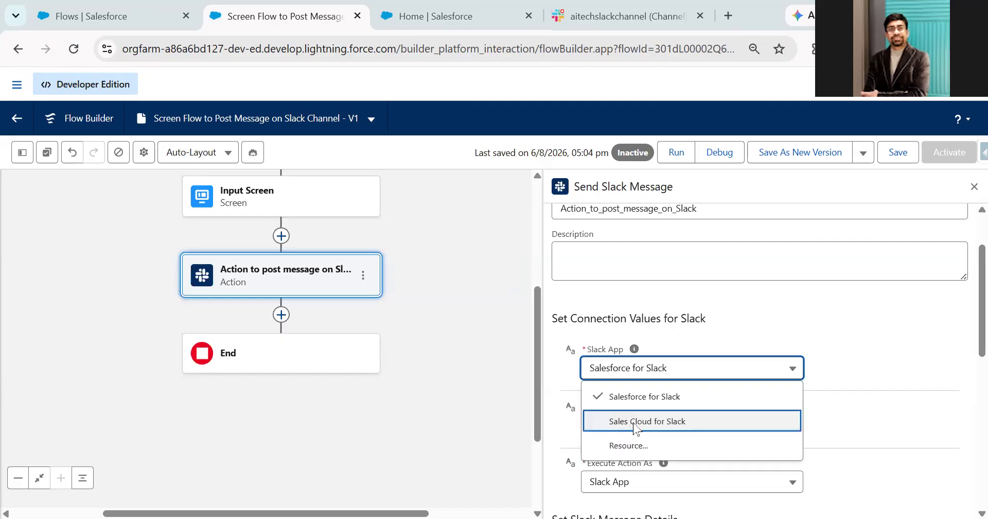
pyautogui.click(636, 423)
# Set the action's Slack Workspace to AitechSfdcSlack.
pyautogui.scroll(-2, 663, 362)
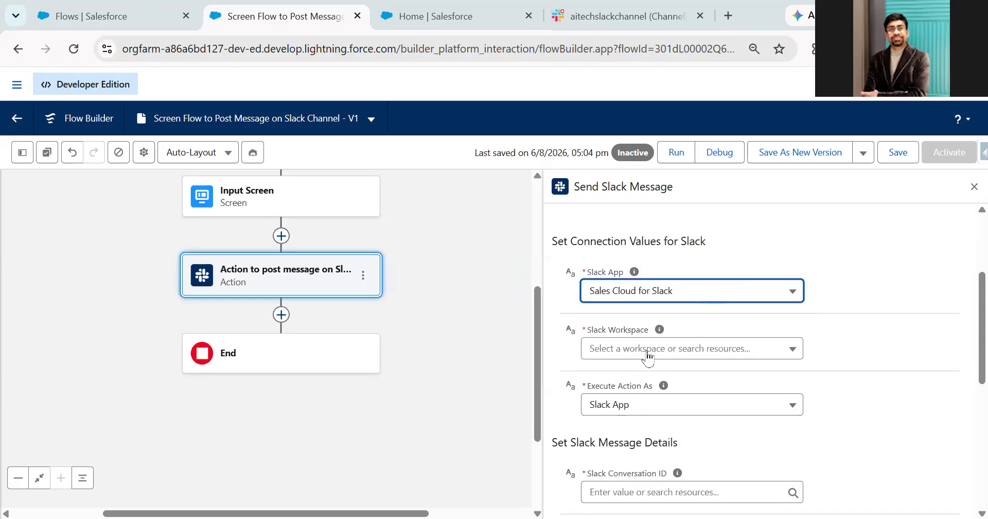
pyautogui.click(652, 351)
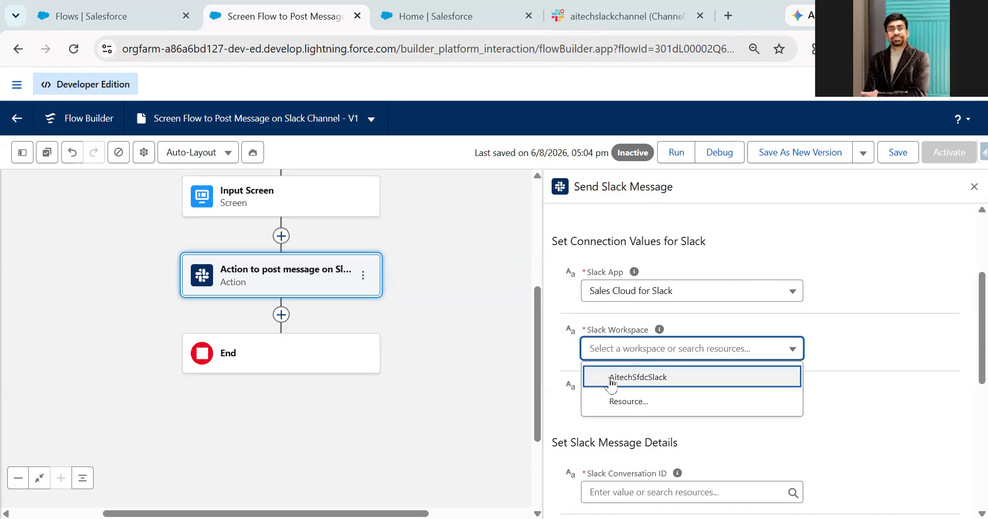
pyautogui.click(638, 380)
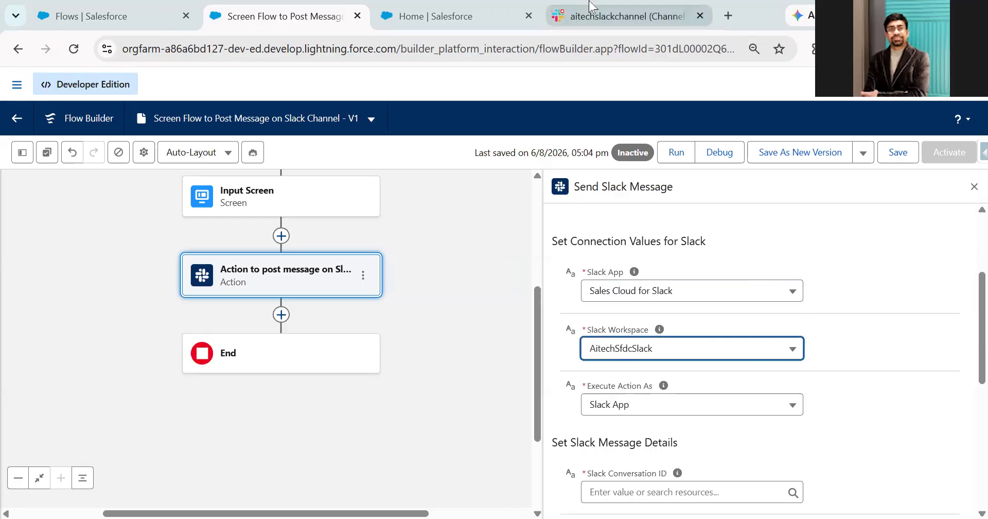
# Set Execute Action As to Slack App for the Send Slack Message action.
pyautogui.click(620, 16)
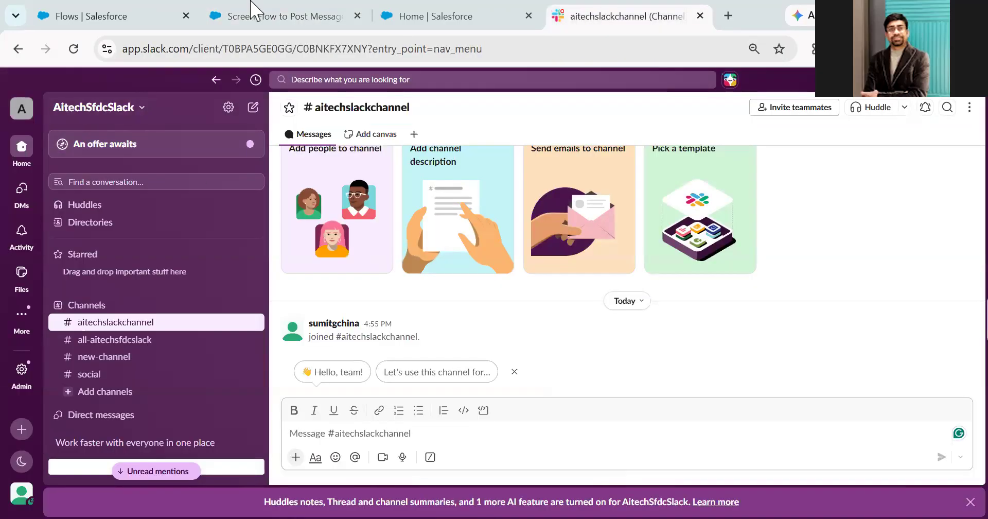
pyautogui.click(265, 16)
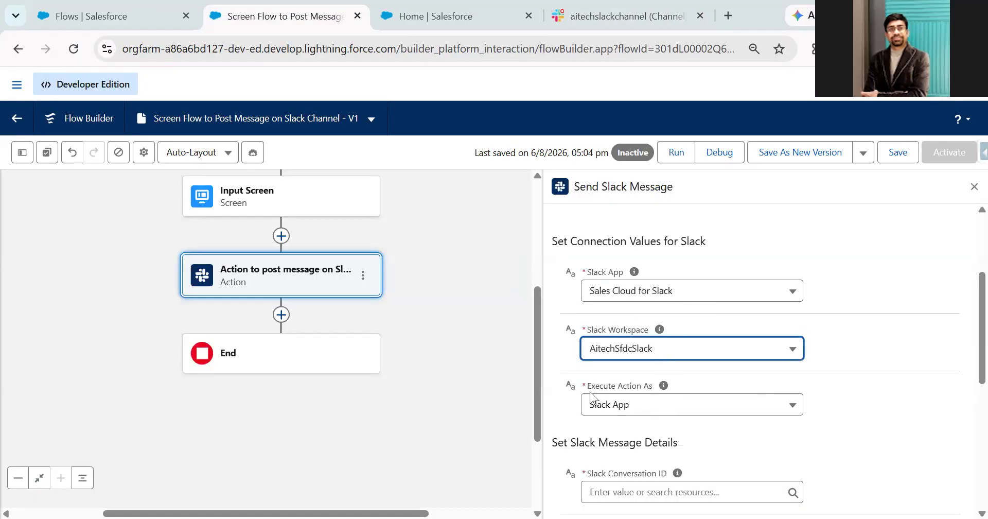
pyautogui.click(643, 404)
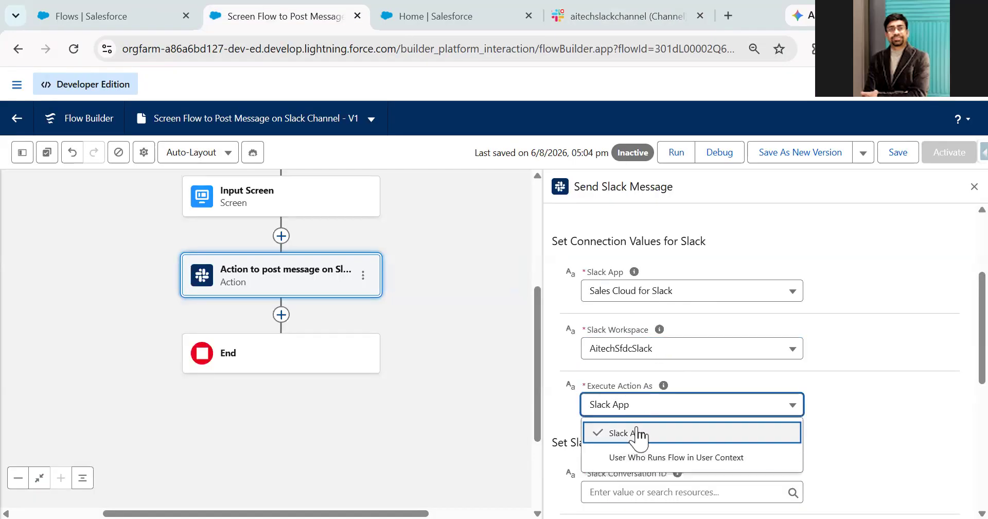
pyautogui.click(638, 435)
pyautogui.scroll(-2, 852, 316)
pyautogui.scroll(-2, 622, 309)
pyautogui.scroll(2, 662, 346)
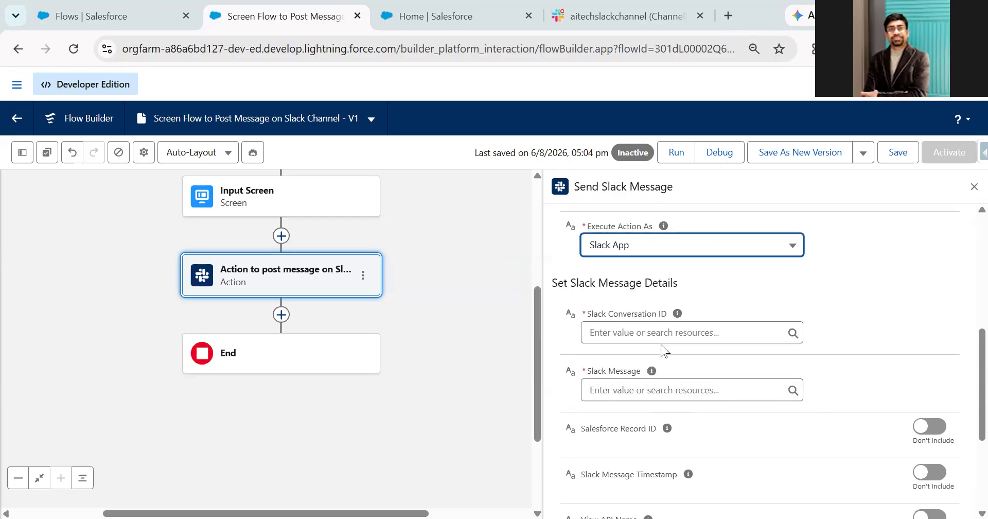
# Copy the aitechslackchannel channel ID from the Slack page address and paste it as the Slack Conversation ID.
pyautogui.moveTo(679, 321)
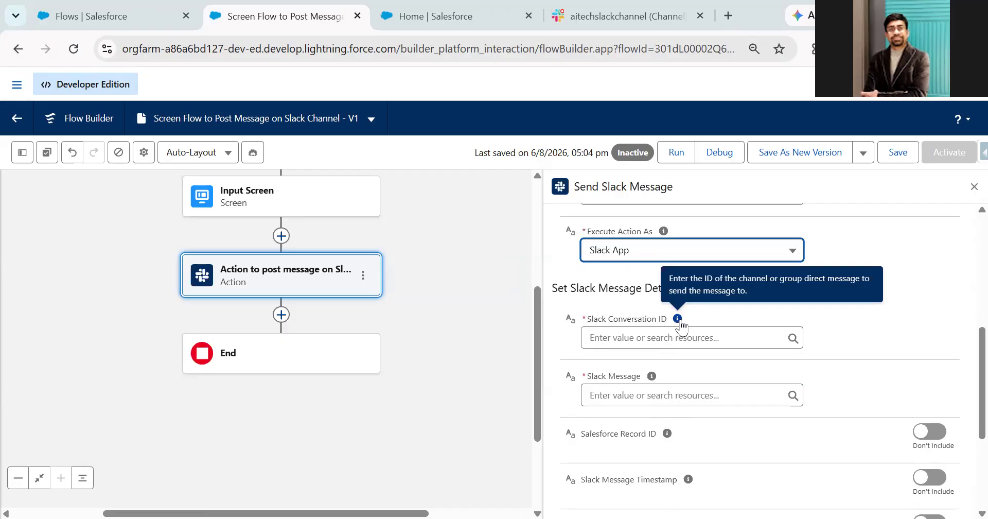
pyautogui.click(628, 16)
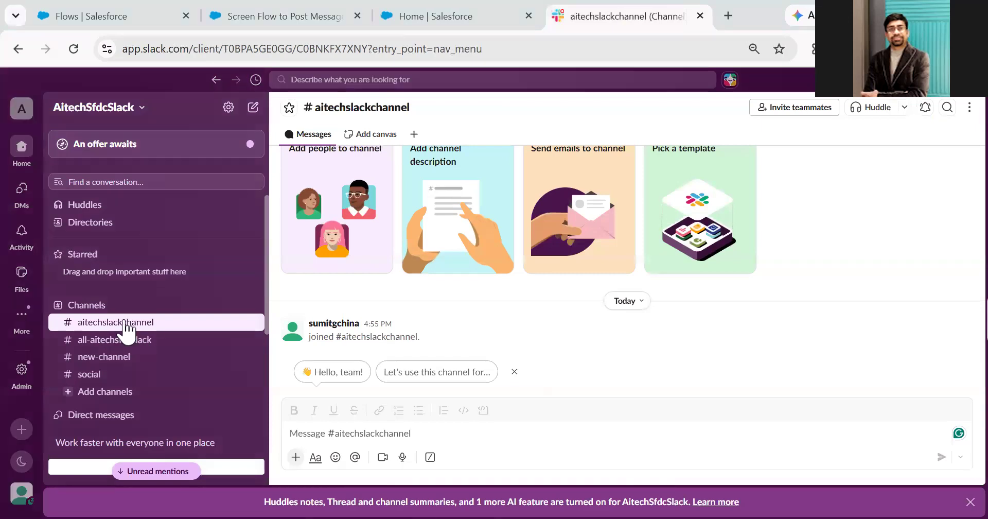
pyautogui.doubleClick(328, 48)
pyautogui.hotkey('ctrl', 'c')
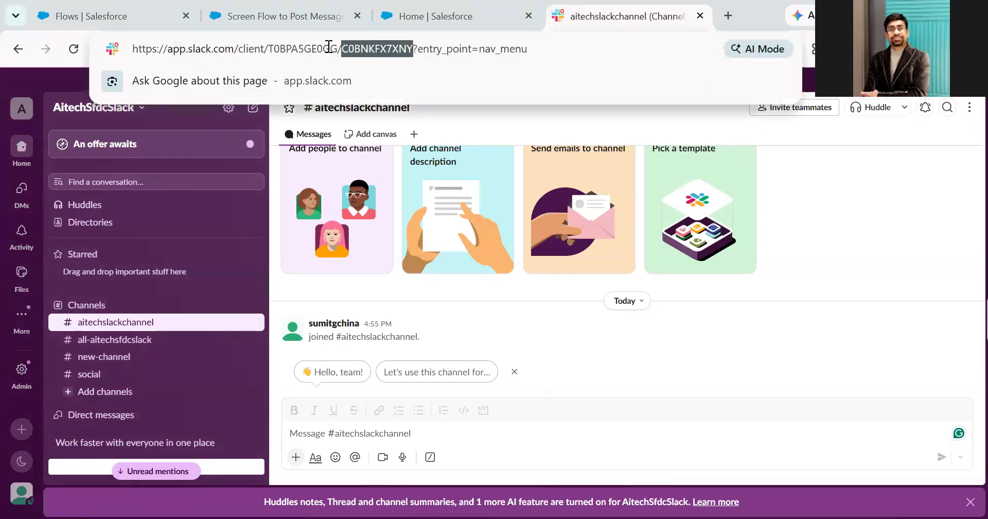
pyautogui.click(293, 13)
pyautogui.click(677, 335)
pyautogui.hotkey('ctrl', 'v')
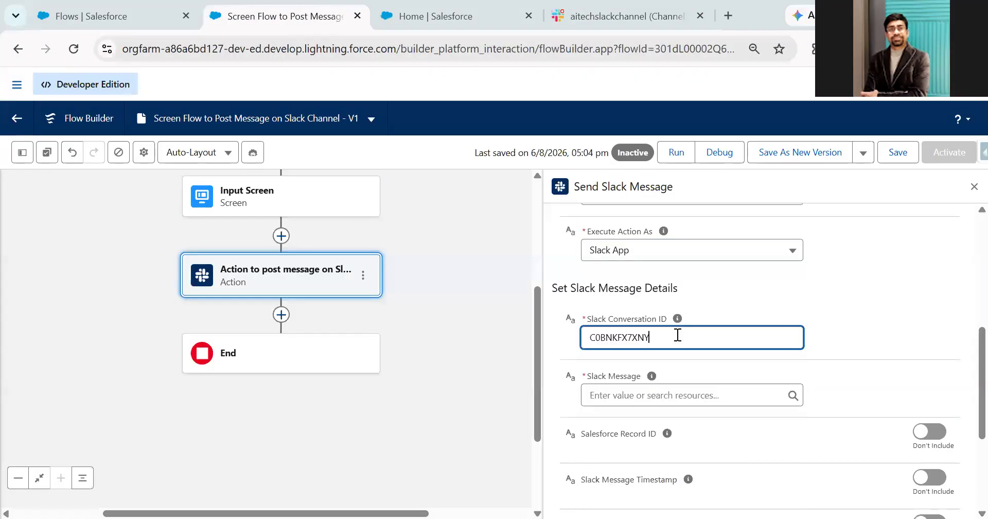
# Set the Slack Message to the Enter_Your_Message screen component.
pyautogui.click(844, 322)
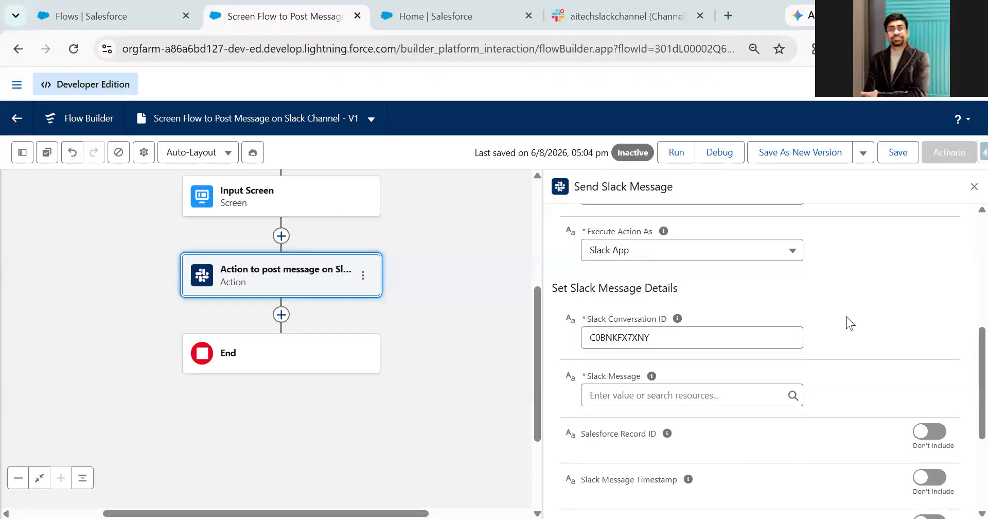
pyautogui.click(613, 392)
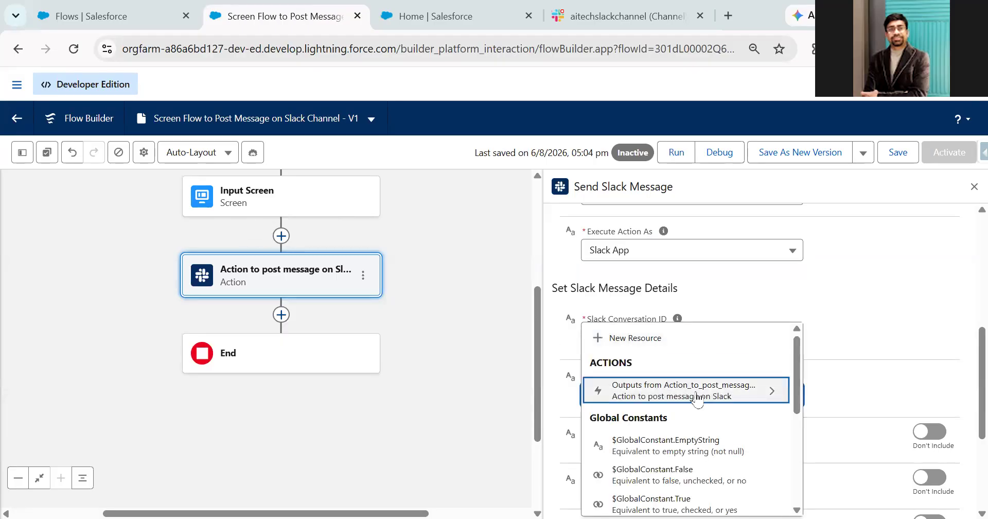
pyautogui.scroll(3, 746, 368)
pyautogui.scroll(-3, 745, 368)
pyautogui.click(851, 398)
pyautogui.scroll(-3, 669, 401)
pyautogui.click(647, 396)
pyautogui.scroll(2, 798, 386)
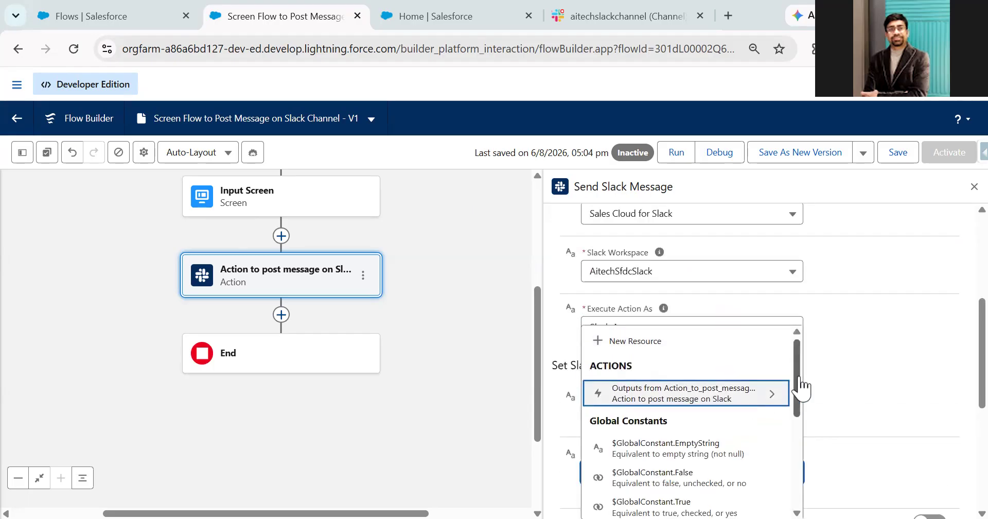
pyautogui.moveTo(798, 377); pyautogui.dragTo(802, 465)
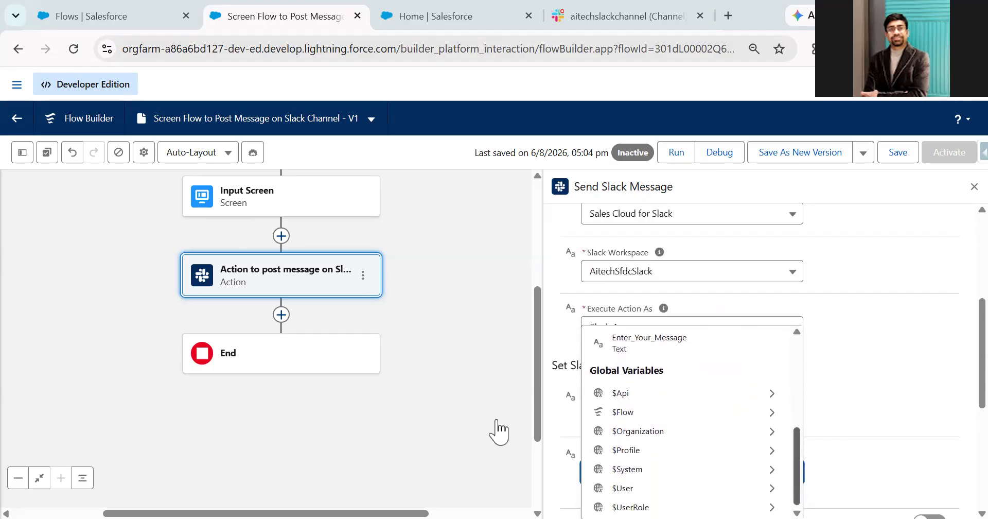
pyautogui.moveTo(463, 381); pyautogui.dragTo(459, 266)
pyautogui.scroll(3, 458, 288)
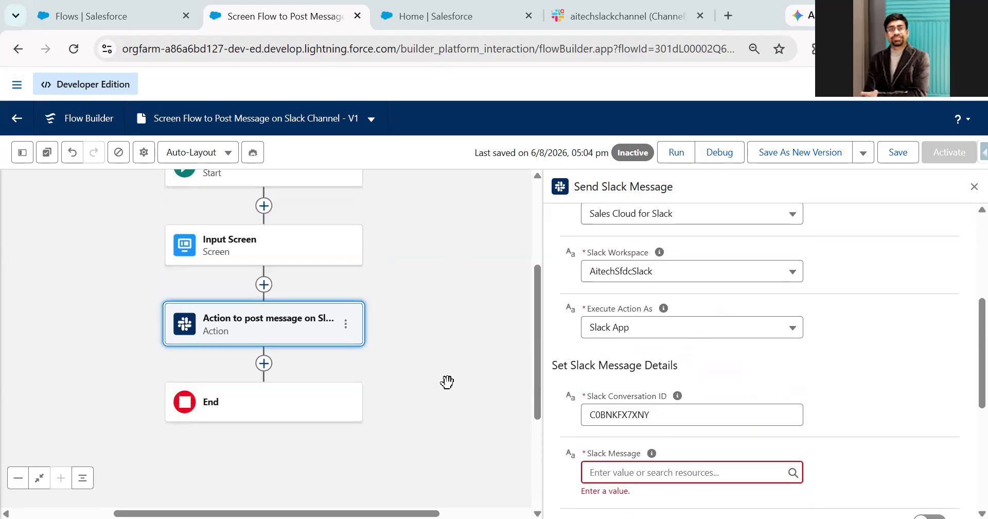
pyautogui.scroll(3, 486, 364)
pyautogui.scroll(-3, 668, 353)
pyautogui.moveTo(455, 369); pyautogui.dragTo(437, 212)
pyautogui.click(634, 323)
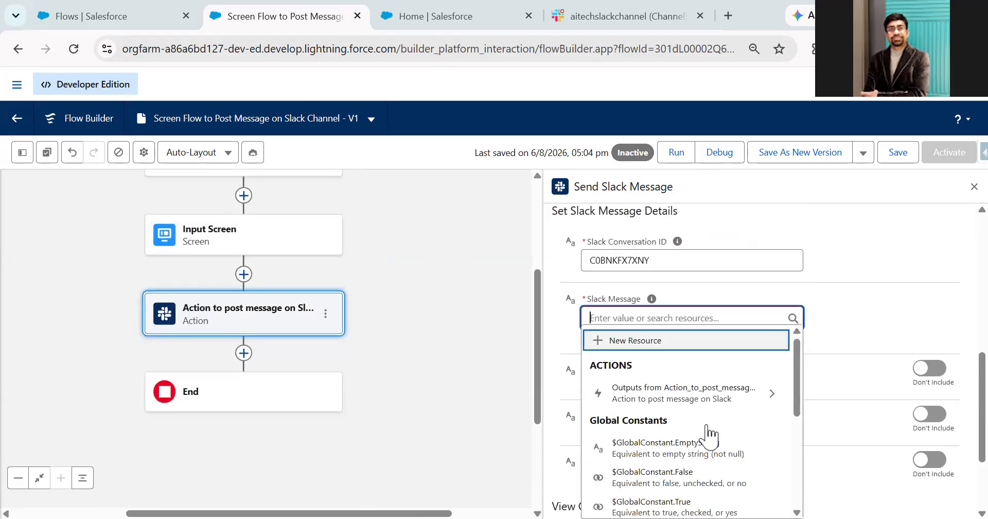
pyautogui.scroll(-5, 710, 437)
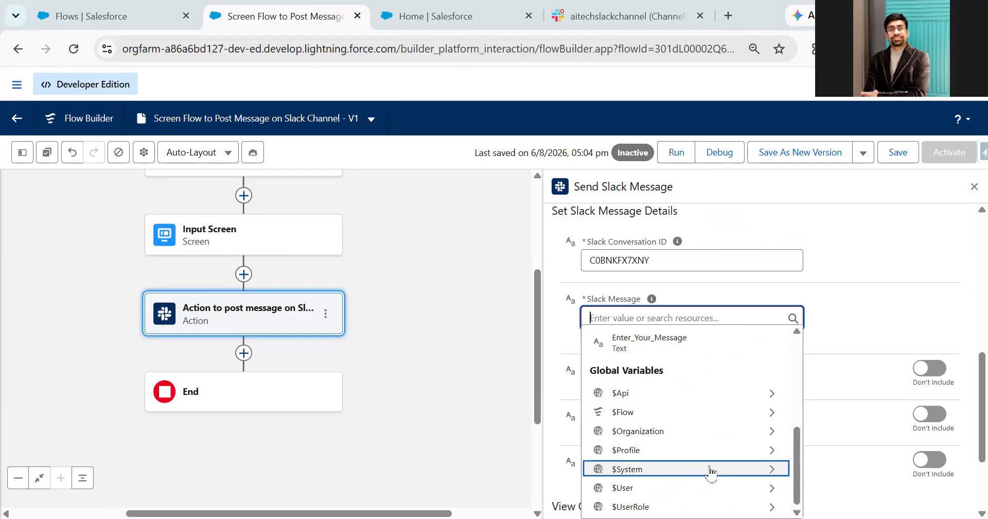
pyautogui.scroll(2, 649, 373)
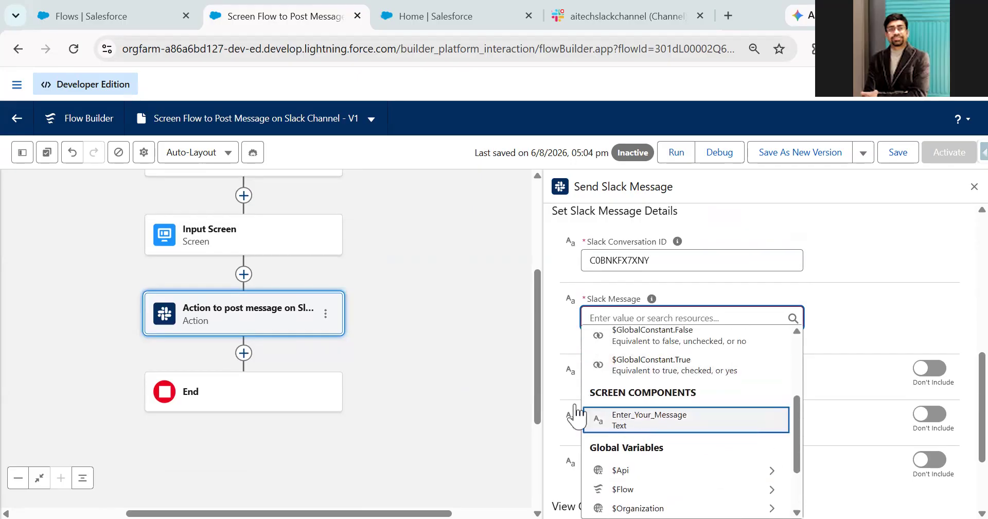
pyautogui.click(644, 425)
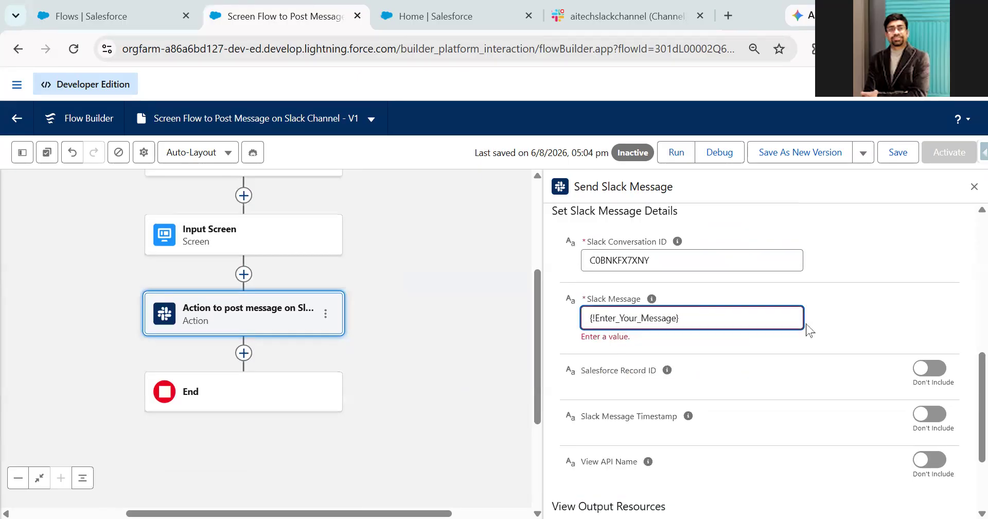
# Save the flow.
pyautogui.click(455, 369)
pyautogui.scroll(-2, 646, 362)
pyautogui.scroll(3, 677, 485)
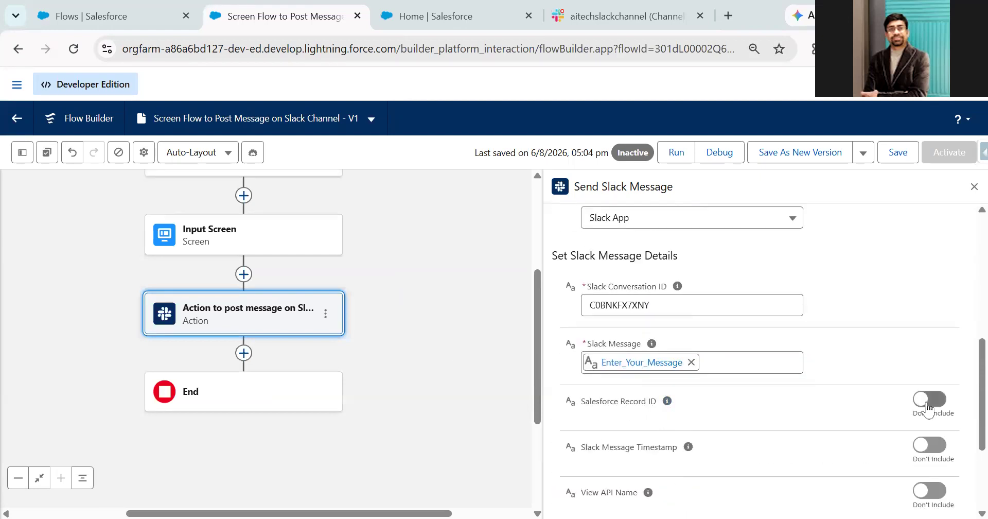
pyautogui.click(898, 157)
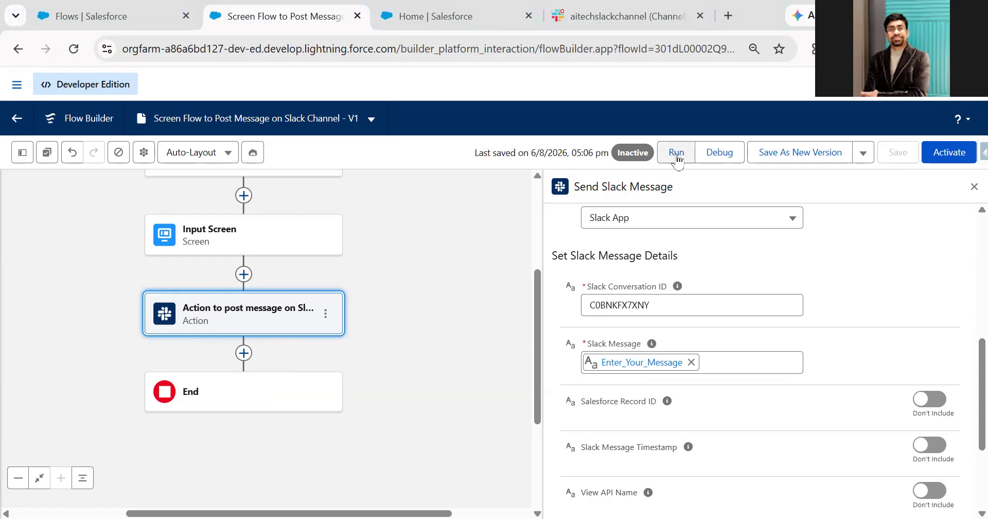
# Run the flow and dismiss the greeting suggestions in the Slack channel.
pyautogui.click(677, 152)
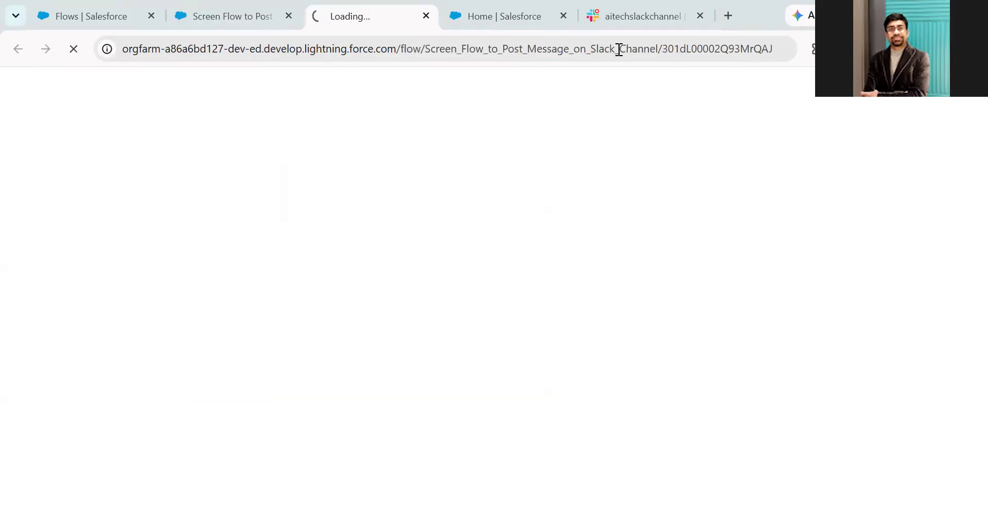
pyautogui.click(668, 10)
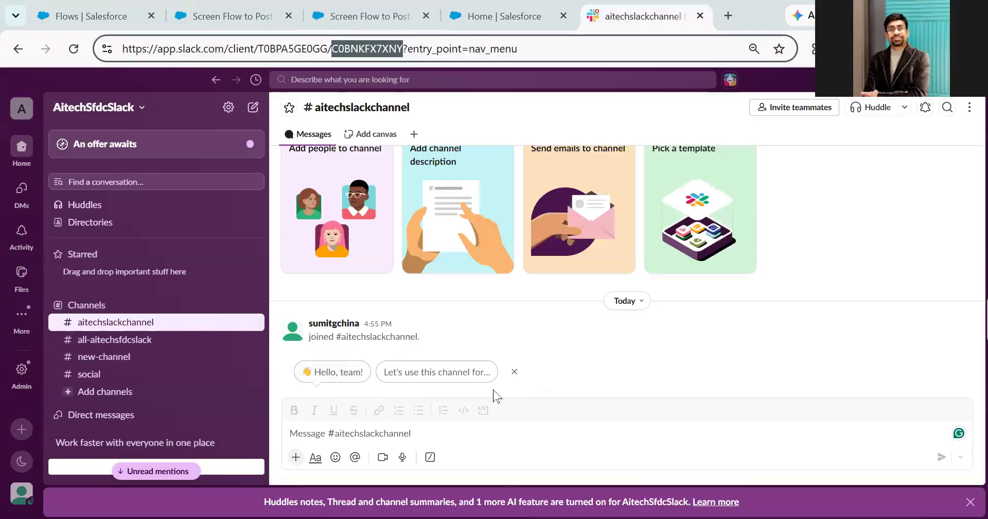
pyautogui.click(514, 372)
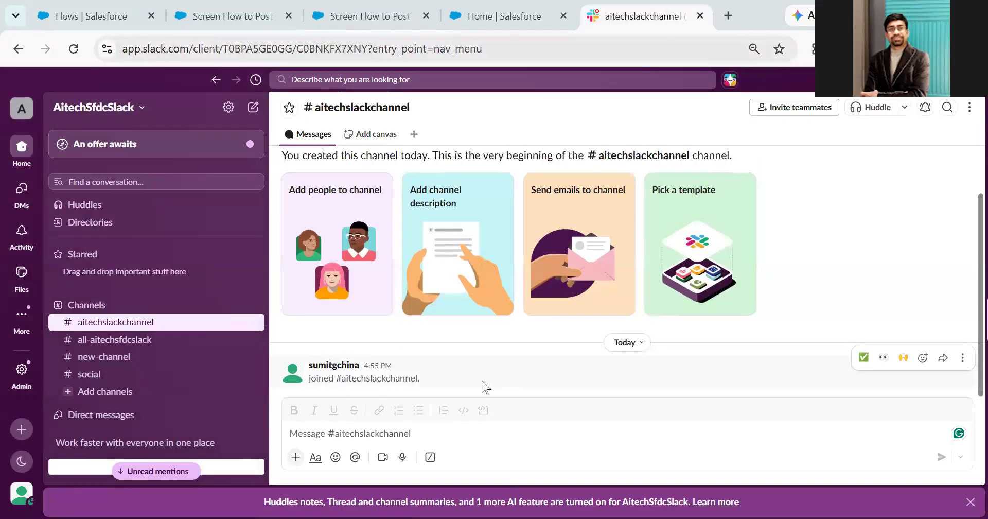
# Enter the message "Hello from Aitechone Sales . We have Scheduled a meeting this Friday @4 PM IST" and post it on Slack.
pyautogui.click(376, 16)
pyautogui.write('Hello from Aitechone Sales')
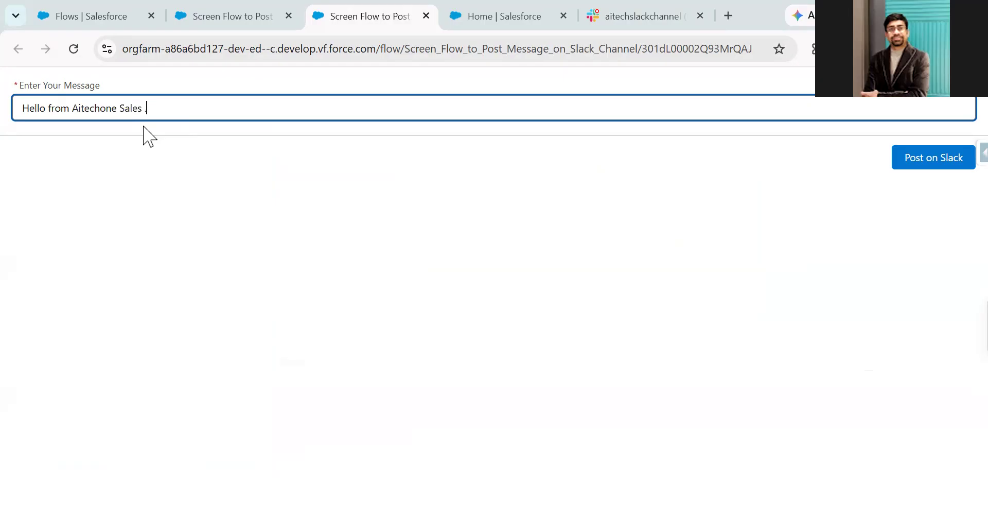
pyautogui.write('. We have Sche')
pyautogui.write('u')
pyautogui.write('duled a')
pyautogui.write(' week')
pyautogui.press('BackSpace')
pyautogui.press('BackSpace')
pyautogui.press('BackSpace')
pyautogui.press('BackSpace')
pyautogui.press('BackSpace')
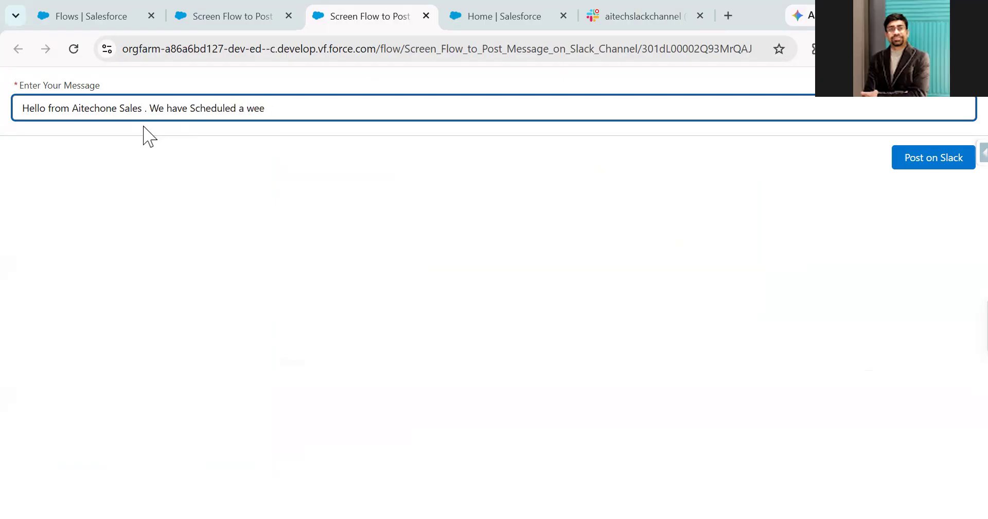
pyautogui.write('meetin')
pyautogui.press('BackSpace')
pyautogui.press('BackSpace')
pyautogui.press('BackSpace')
pyautogui.write('ting this Friday @4')
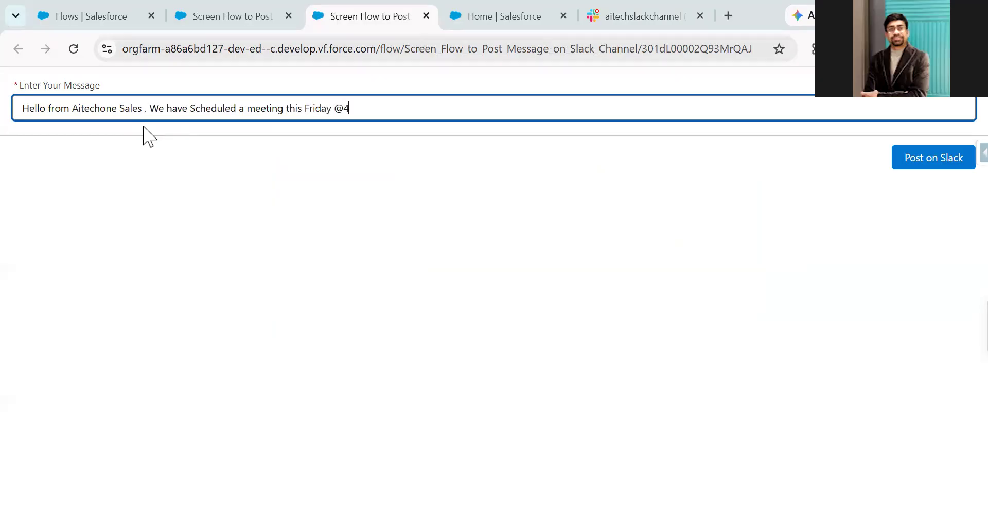
pyautogui.write(' PM IST')
pyautogui.click(955, 163)
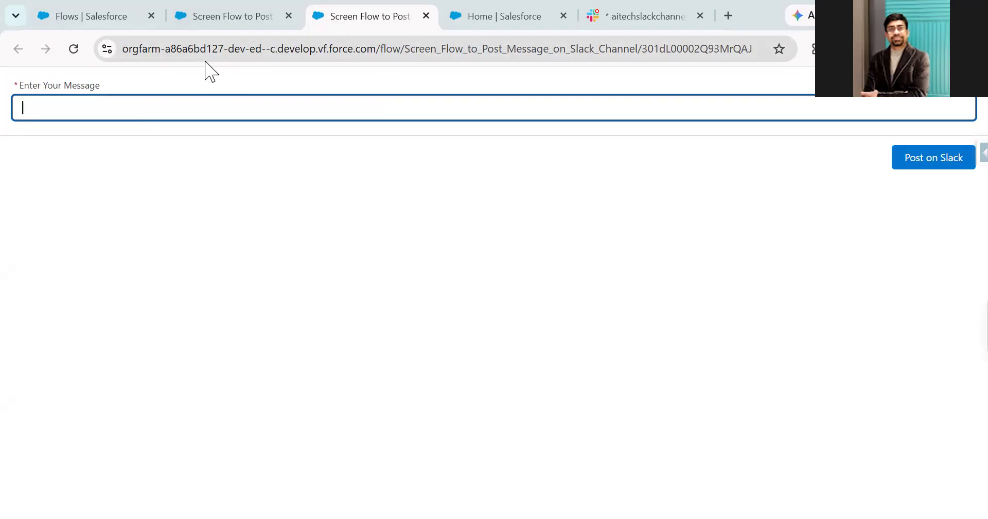
# Check the posted message in the Slack channel.
pyautogui.moveTo(13, 84); pyautogui.dragTo(123, 95)
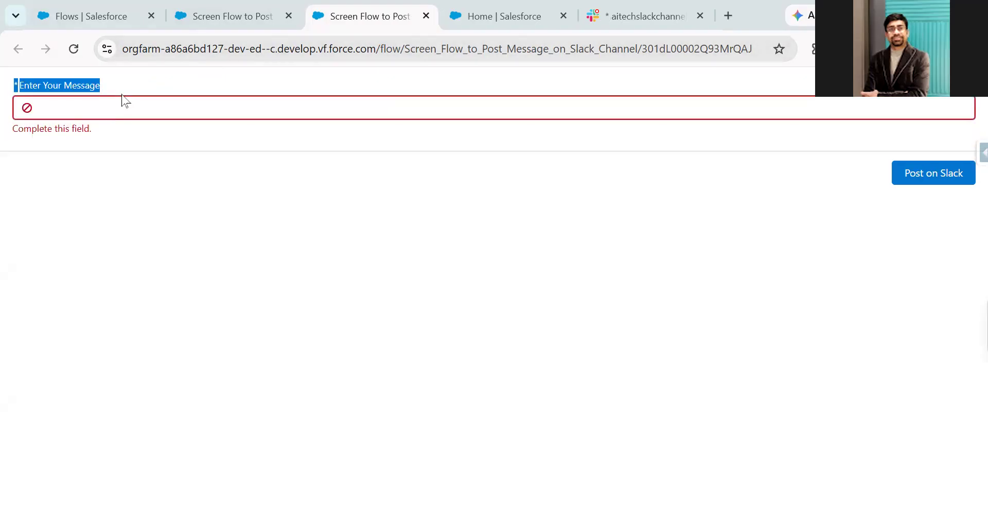
pyautogui.click(629, 7)
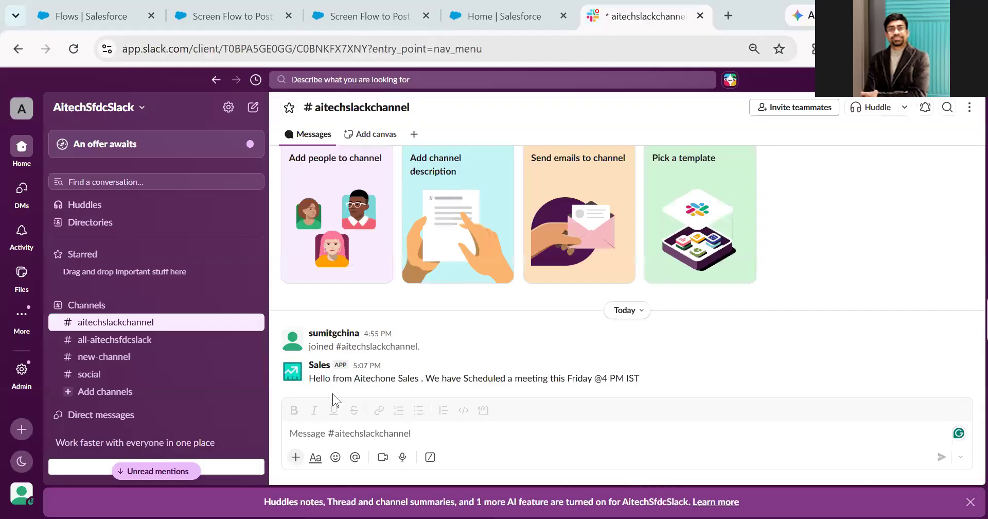
pyautogui.moveTo(308, 378); pyautogui.dragTo(646, 379)
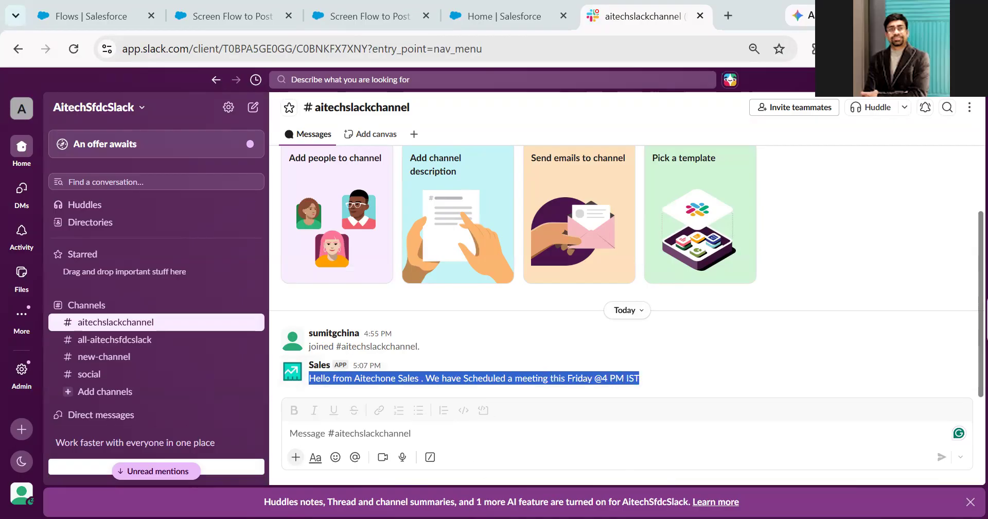